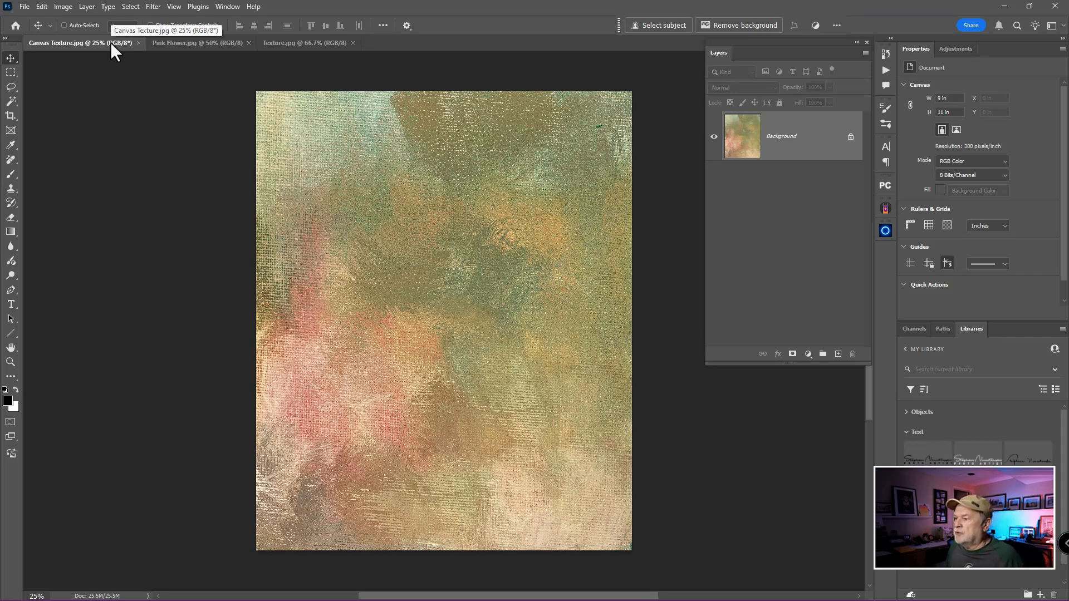
Look at the Texture.jpg document, then duplicate the Background layer of Pink Flower.jpg
left_click(277, 43)
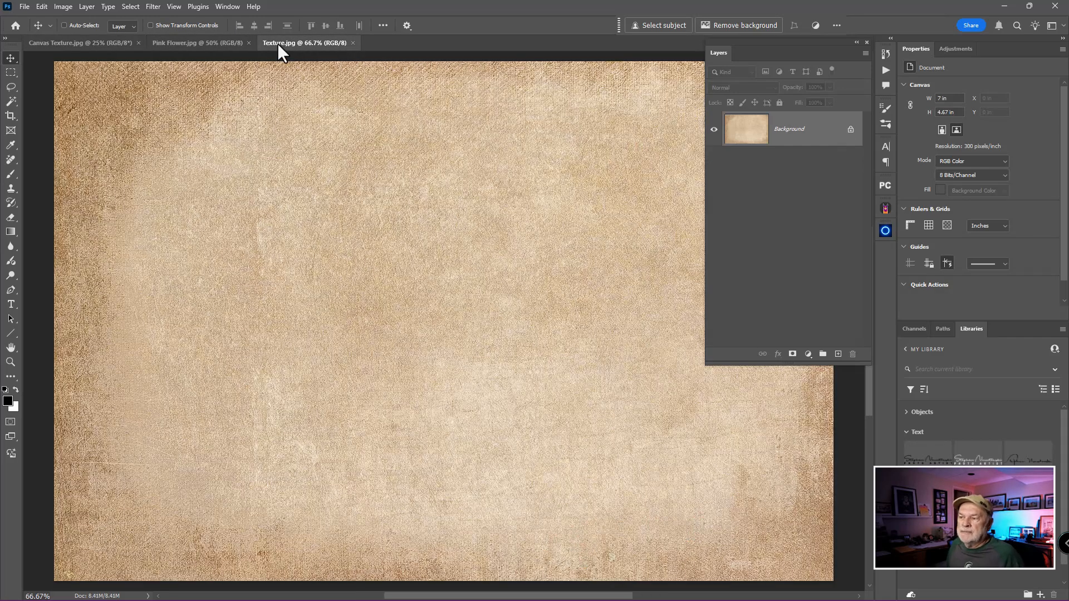
left_click(223, 43)
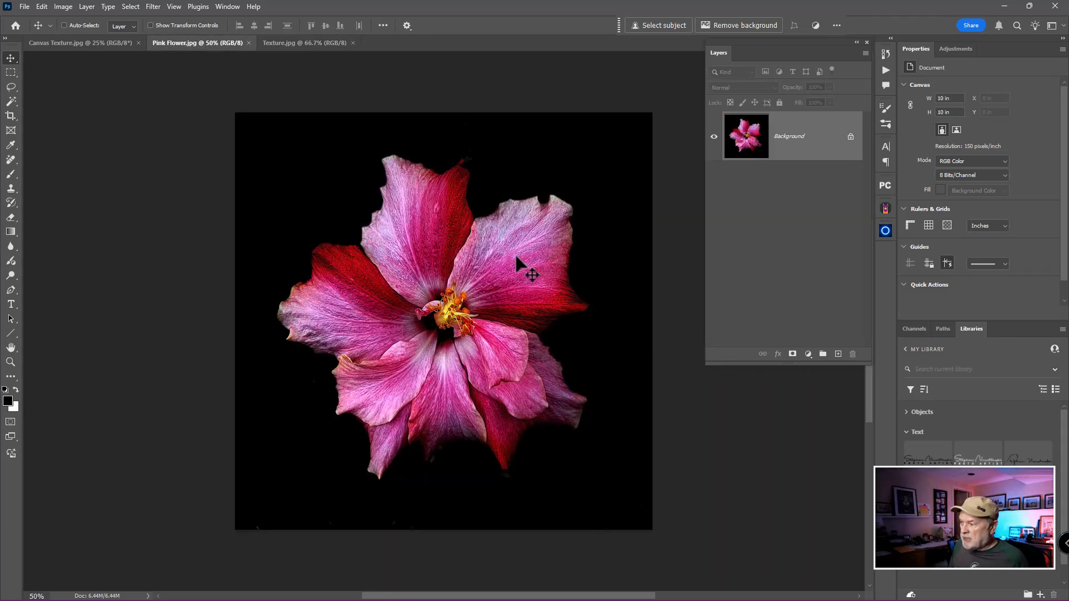
key("ctrl+j")
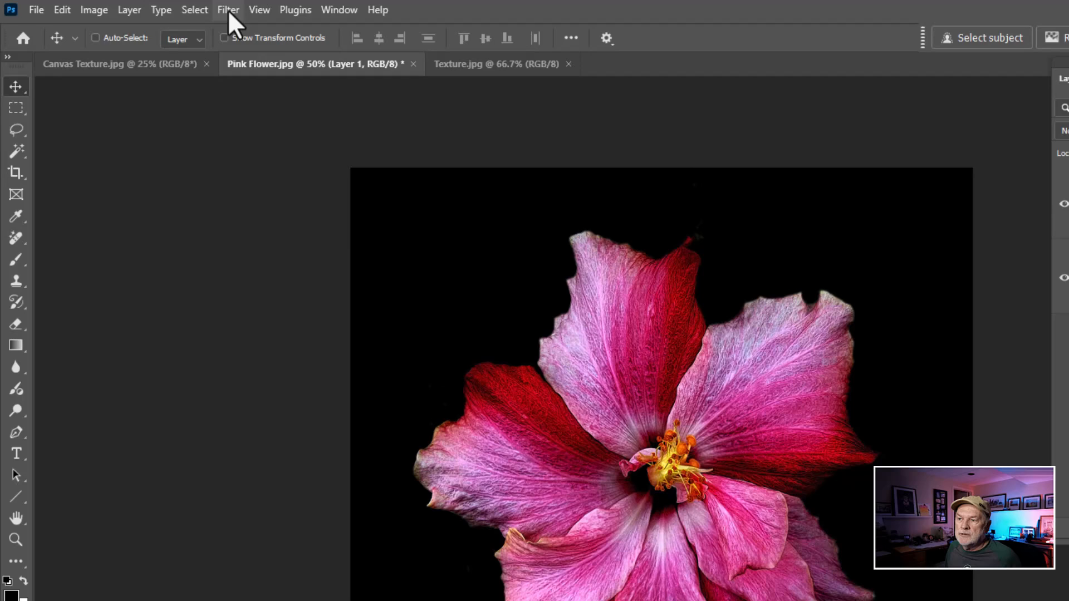
Start a Path Blur on the duplicated flower layer and shape its path into a curve from the flower's centre past the upper-right petal
left_click(228, 11)
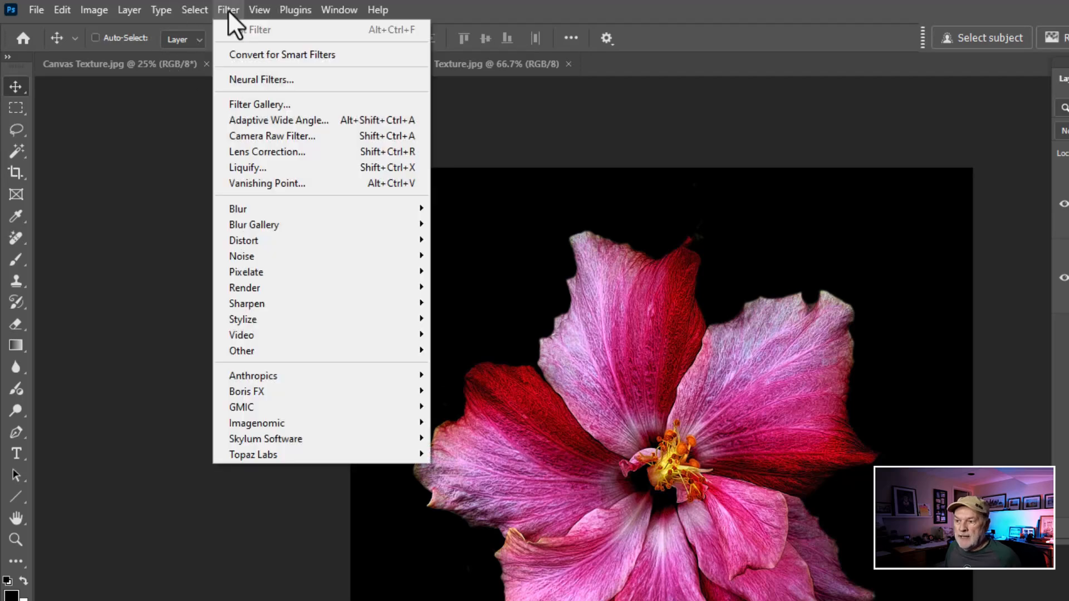
mouse_move(236, 222)
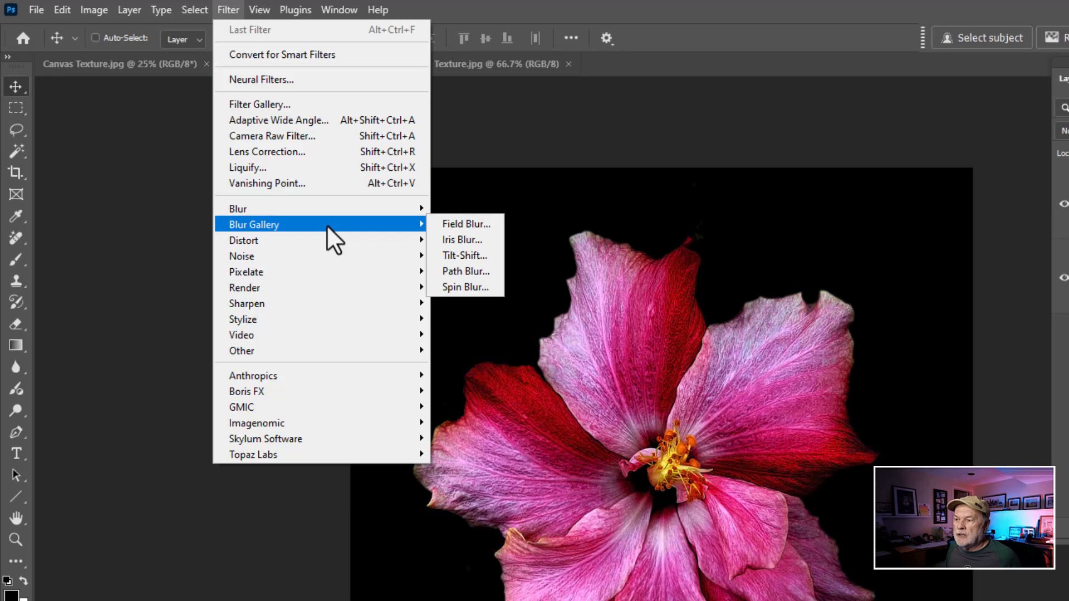
left_click(481, 272)
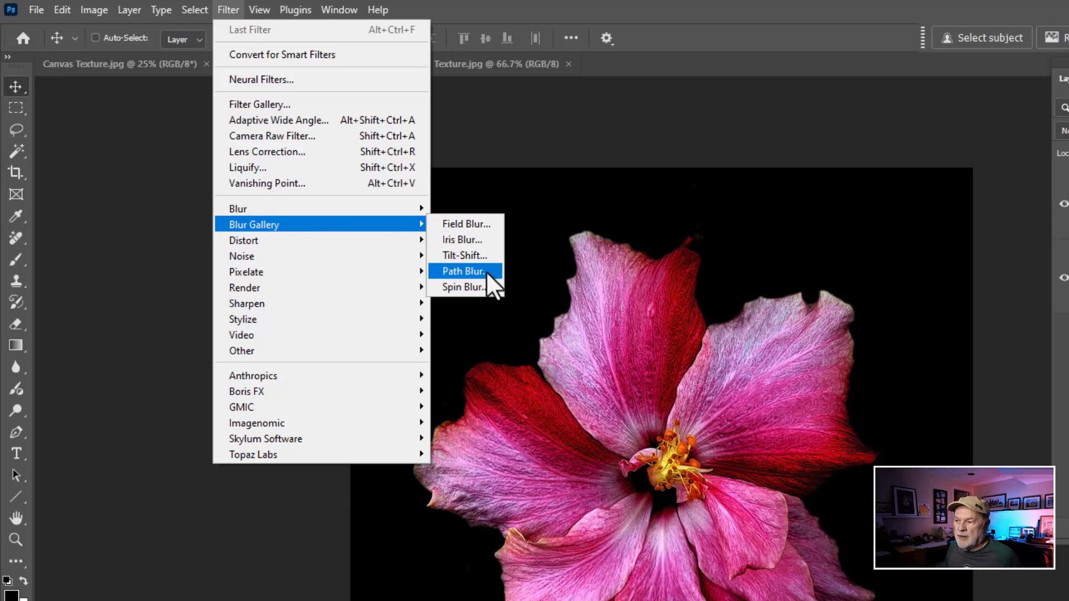
left_click(486, 272)
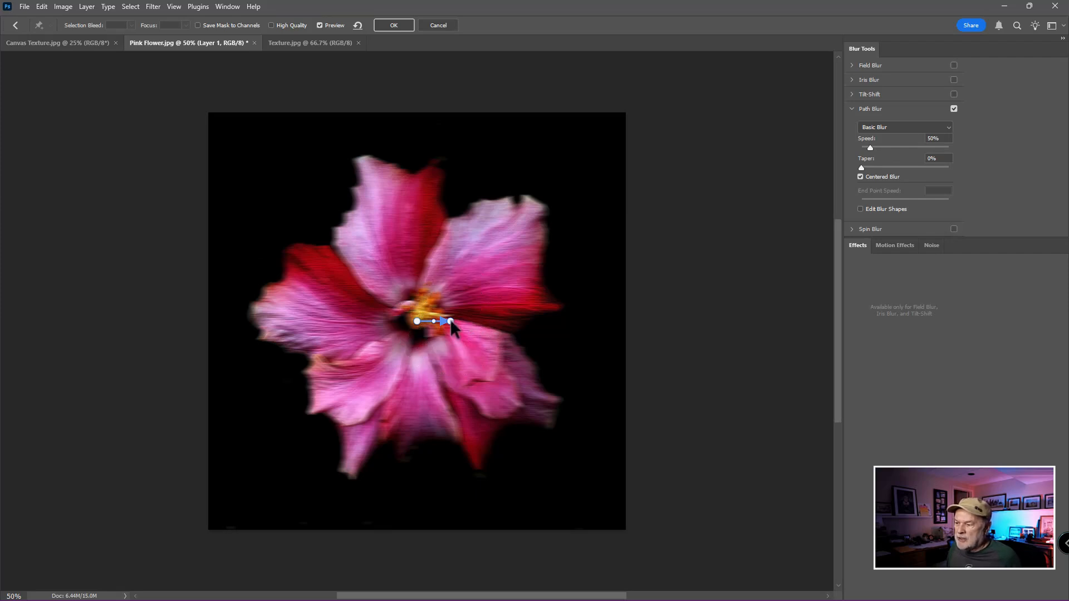
left_click_drag(450, 319, 578, 139)
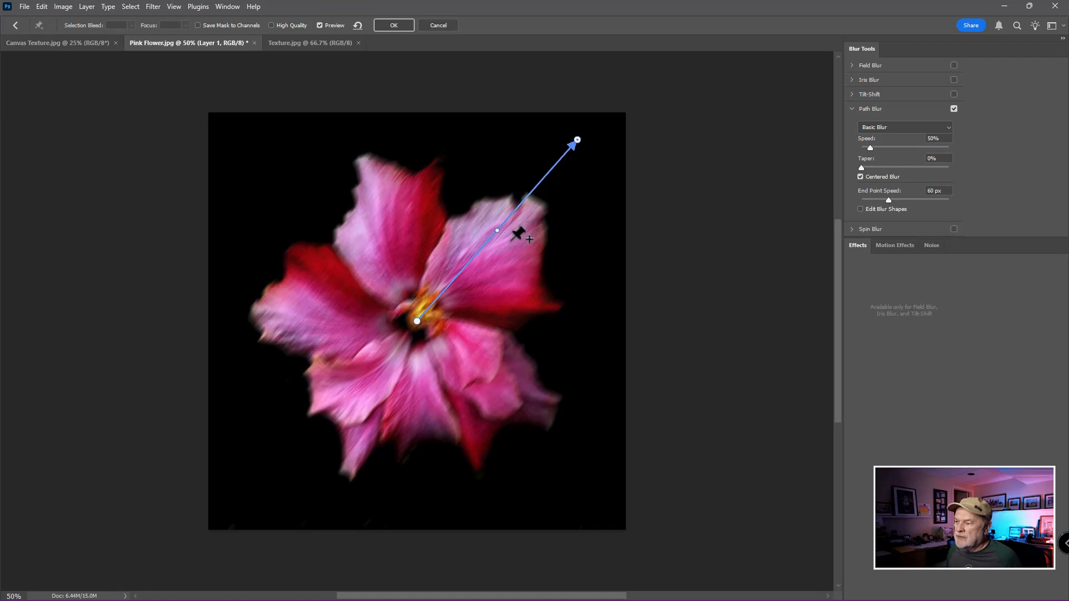
left_click(497, 229)
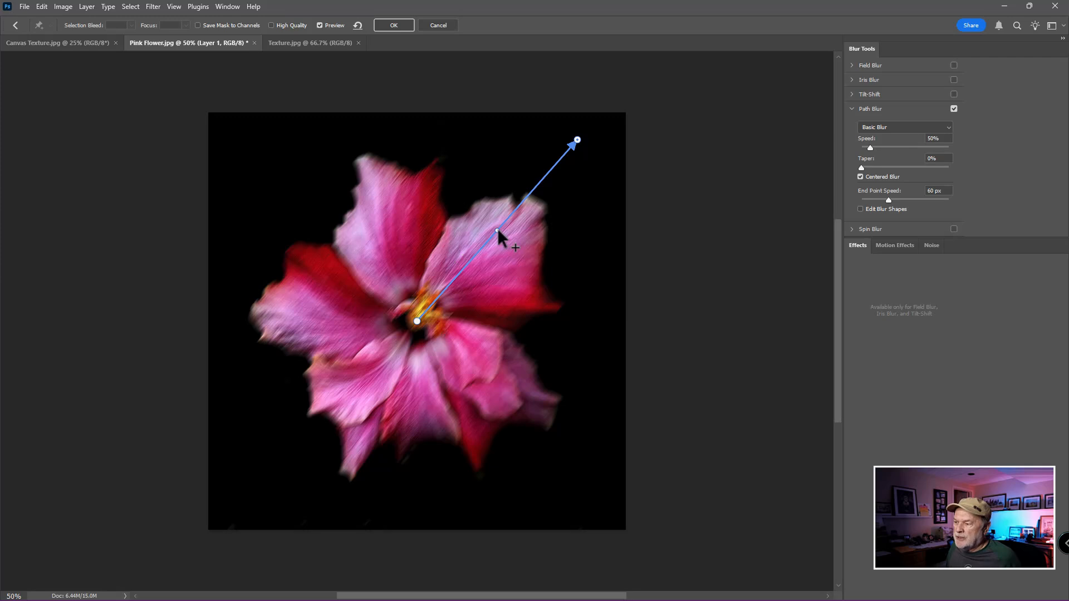
left_click_drag(497, 229, 477, 206)
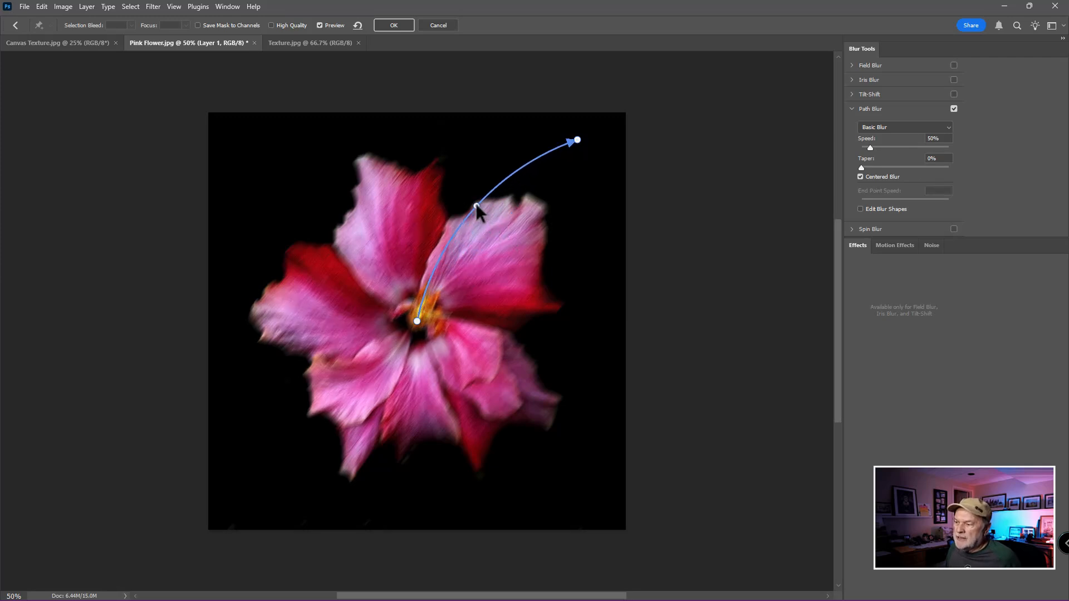
left_click_drag(578, 141, 598, 169)
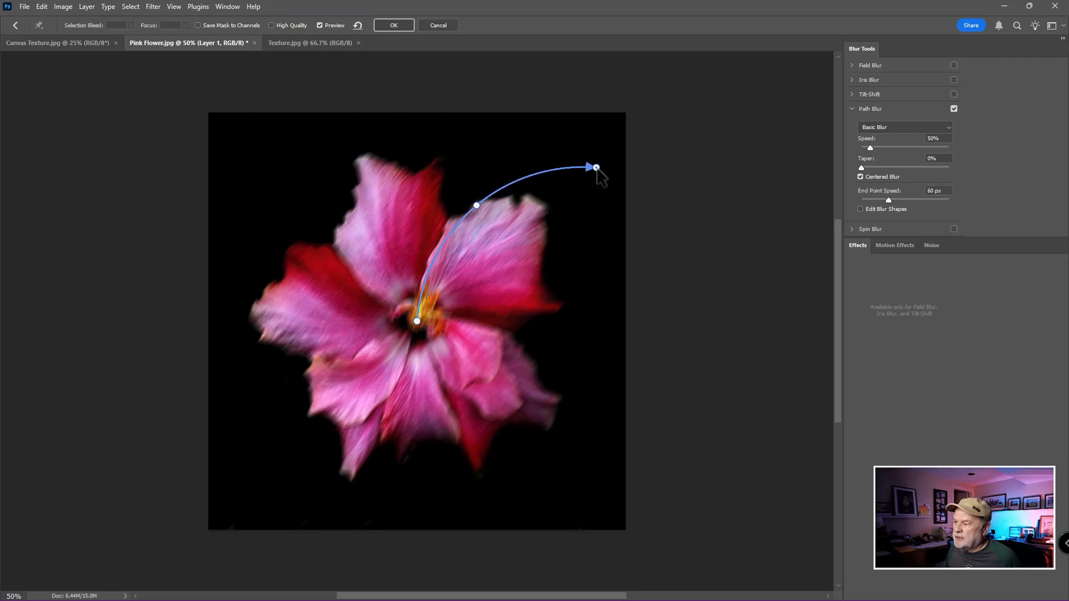
left_click_drag(477, 205, 496, 215)
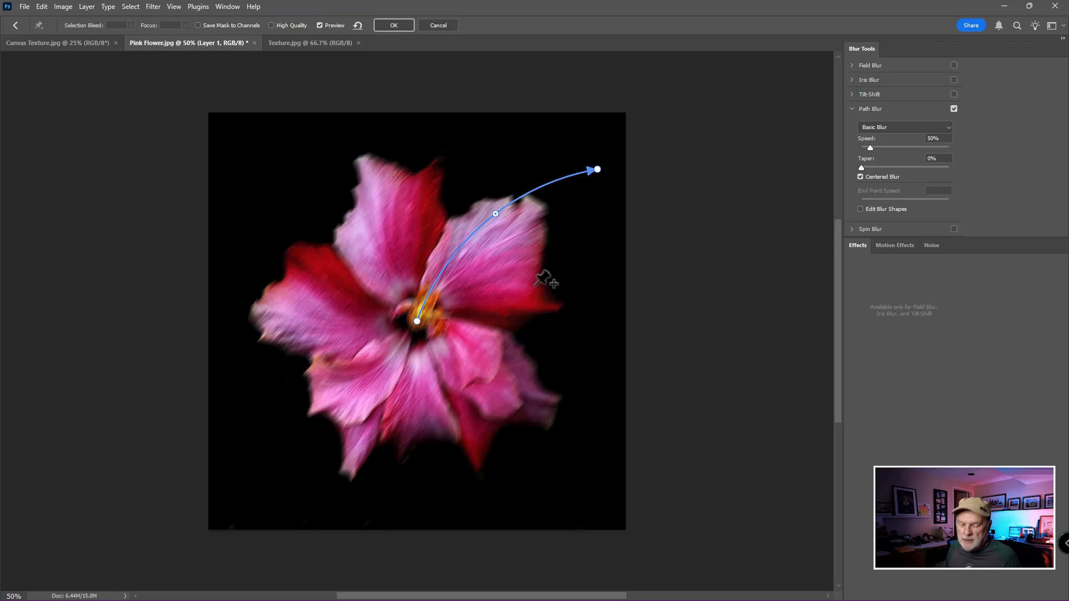
Add a second blur path from the flower's centre to the lower-right area of the image and bend it outward into a curve
left_click(427, 325)
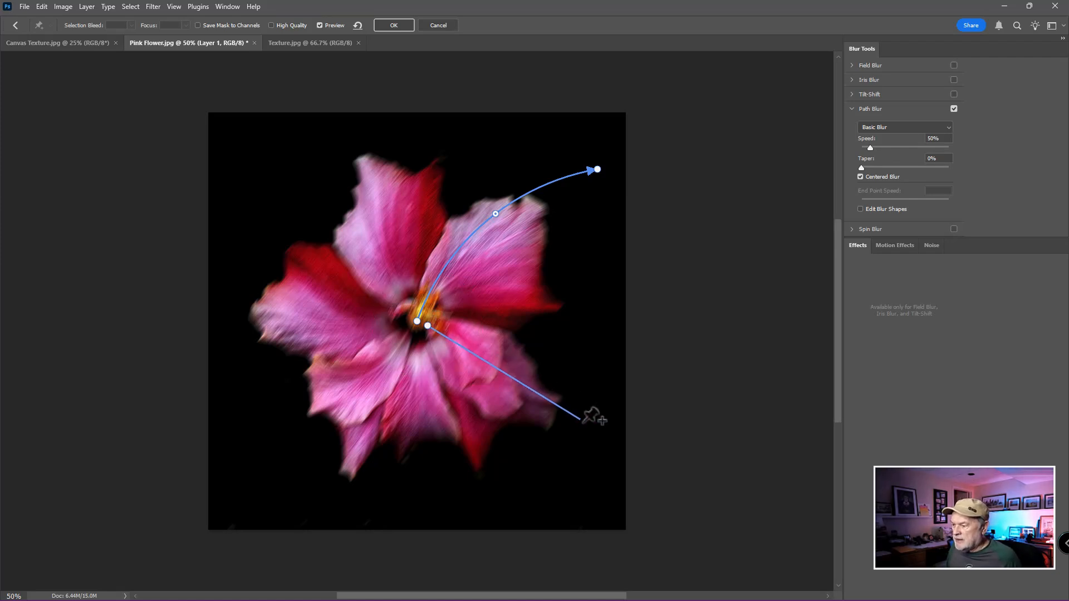
left_click(577, 477)
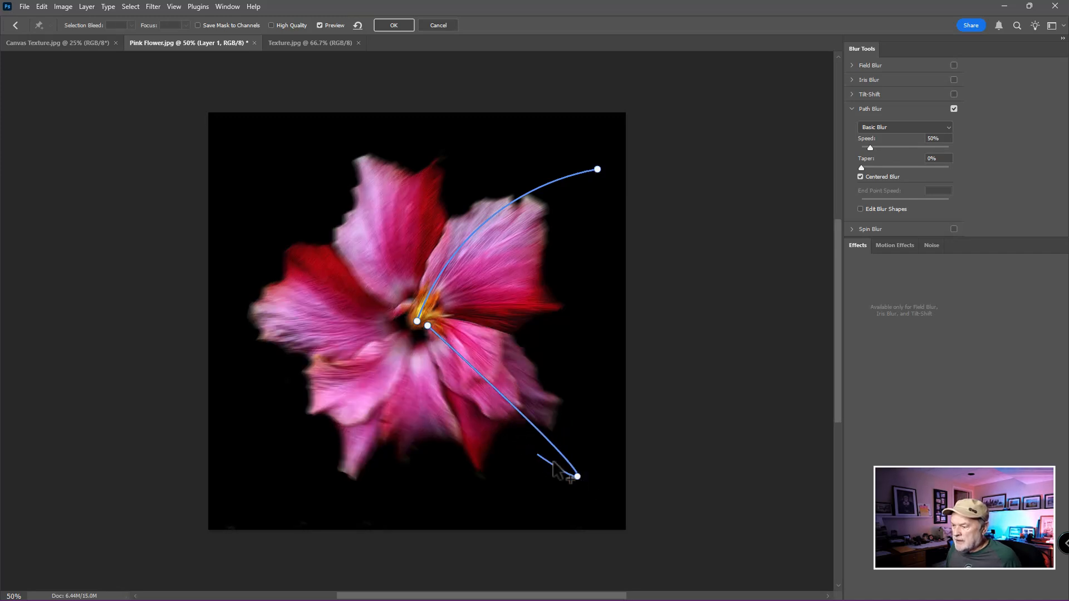
left_click(577, 476)
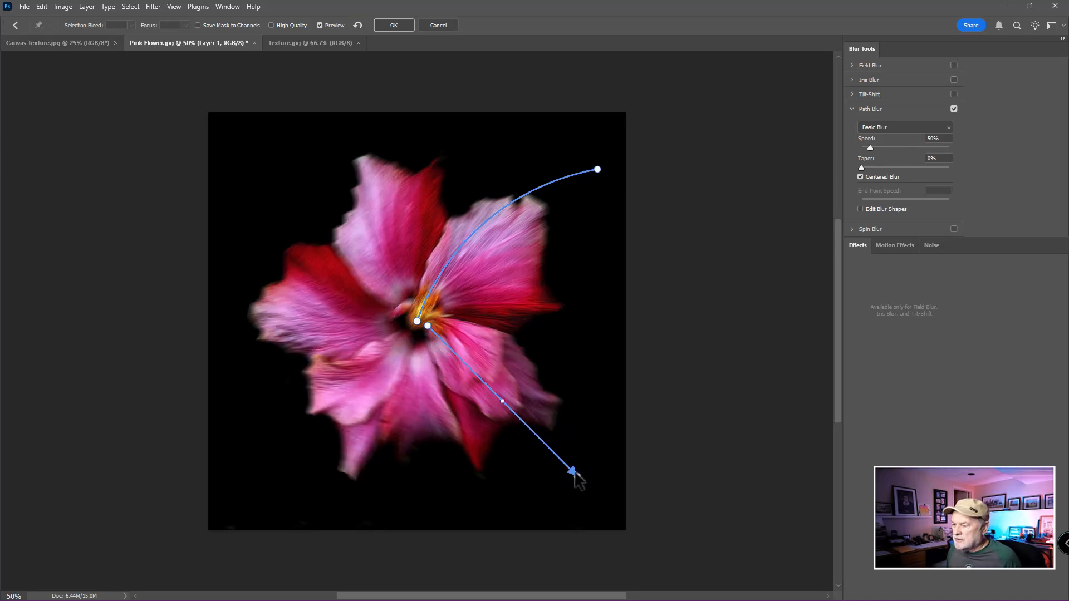
left_click_drag(503, 402, 520, 378)
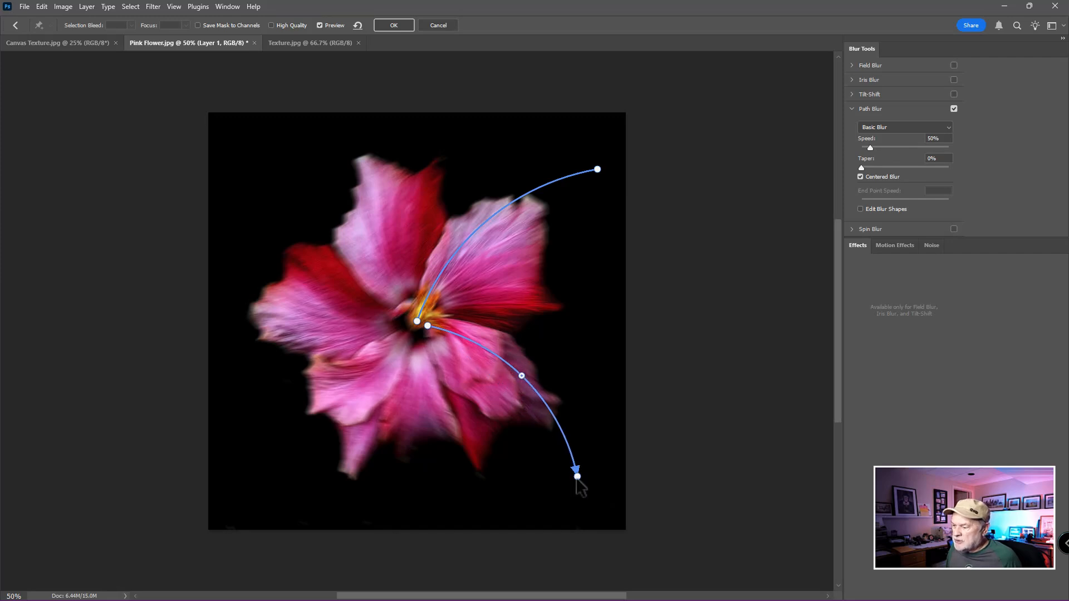
left_click_drag(578, 478, 559, 500)
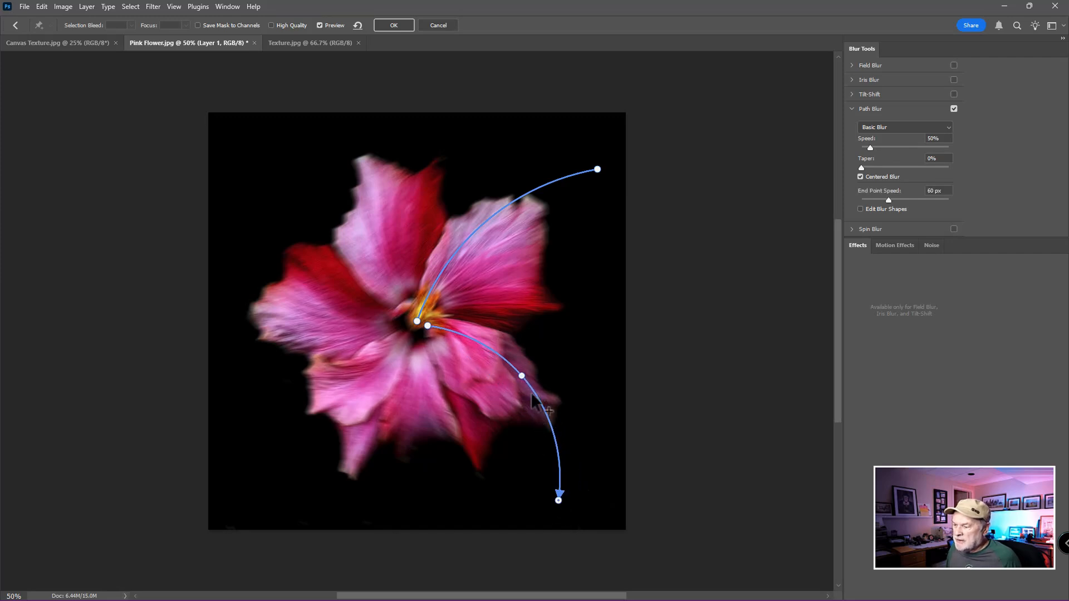
left_click_drag(521, 376, 512, 386)
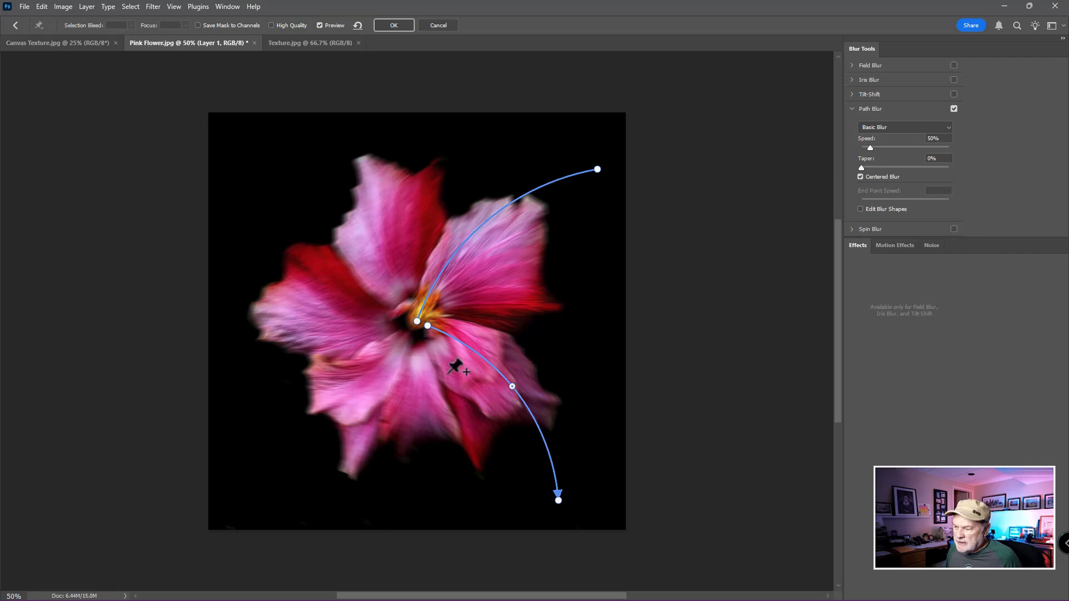
Add a blur path from the flower's centre straight down past the bottom petals and bow it slightly to the right
left_click(420, 334)
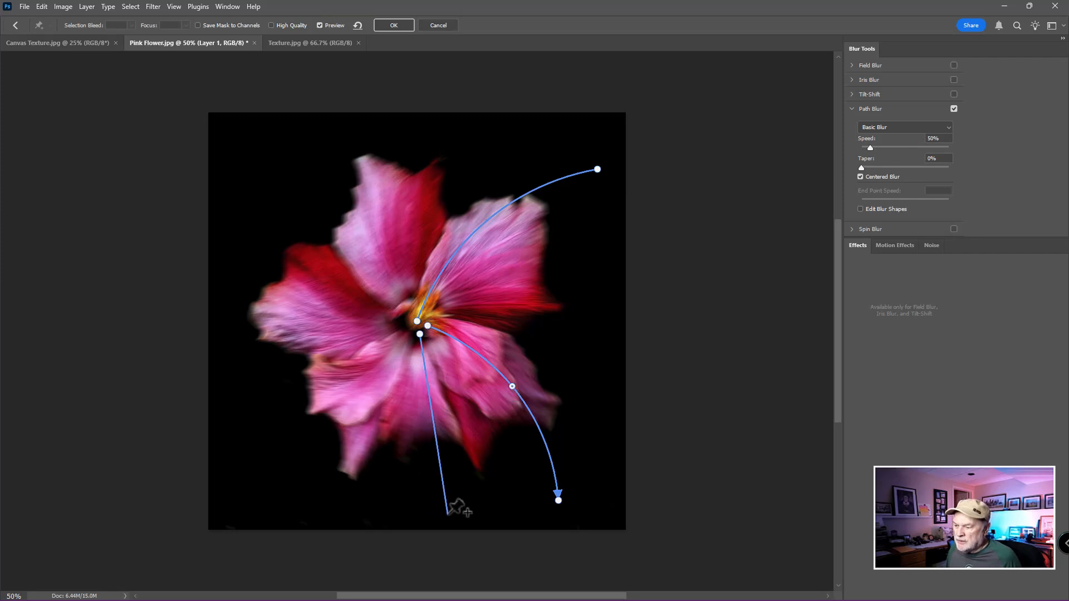
double_click(399, 514)
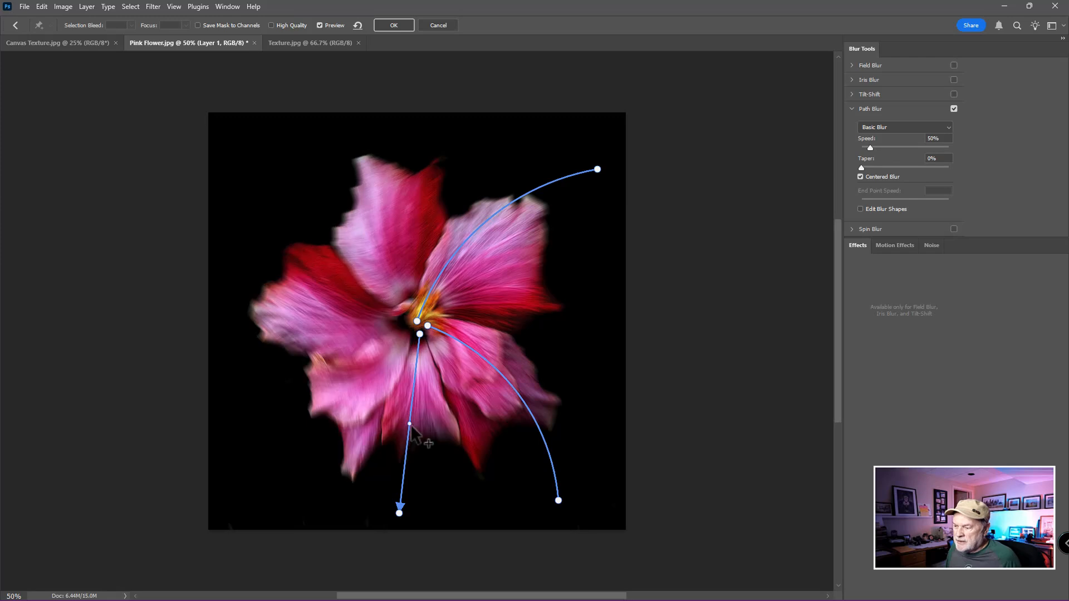
left_click_drag(410, 424, 430, 425)
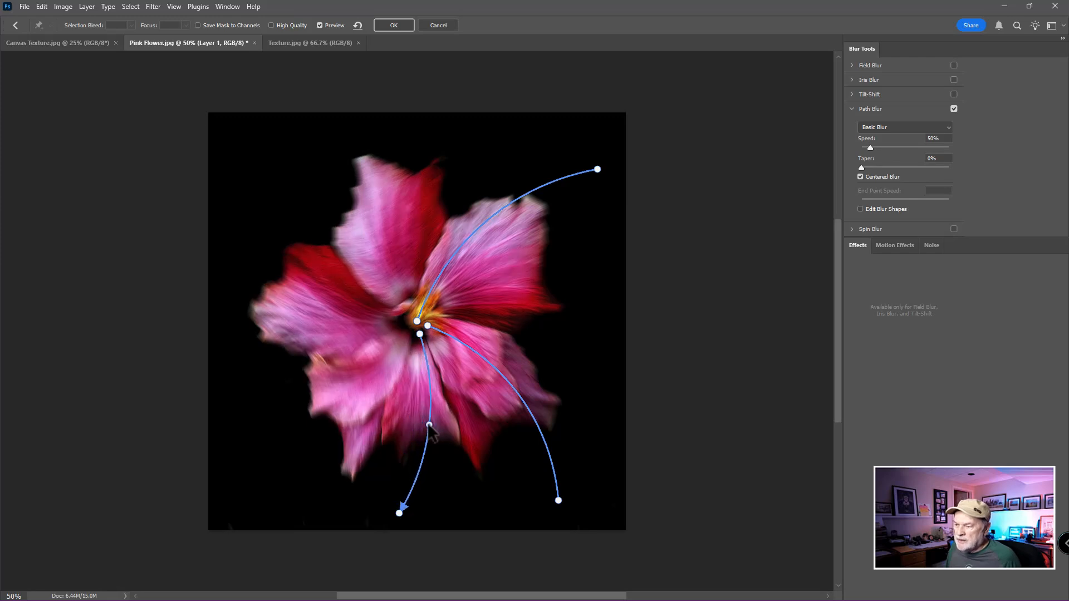
Add a blur path from the flower's centre to the image's lower-left corner area and bend its middle downward
left_click(404, 328)
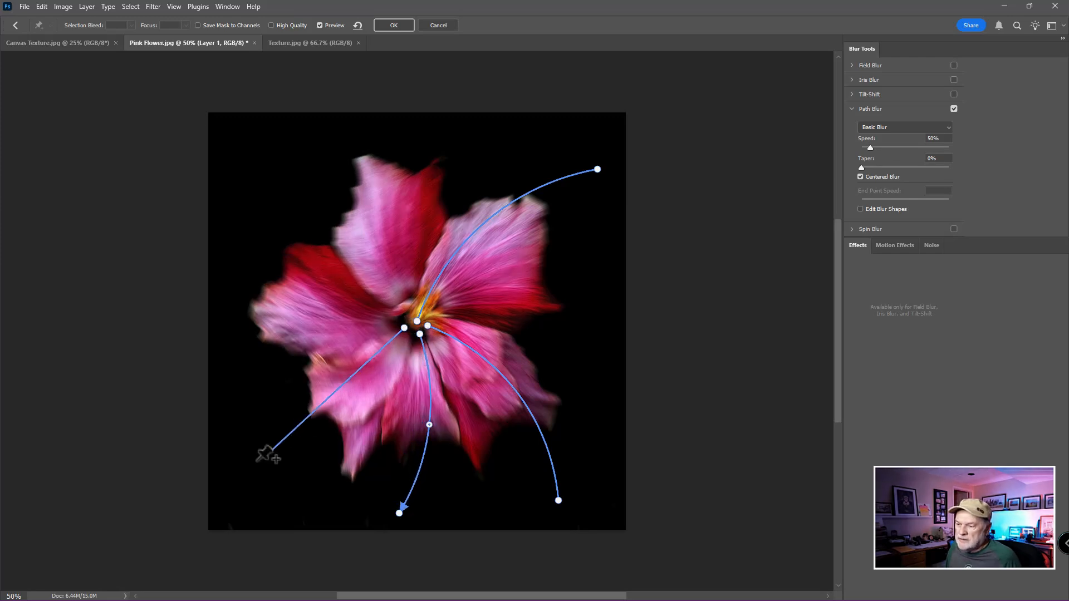
double_click(238, 477)
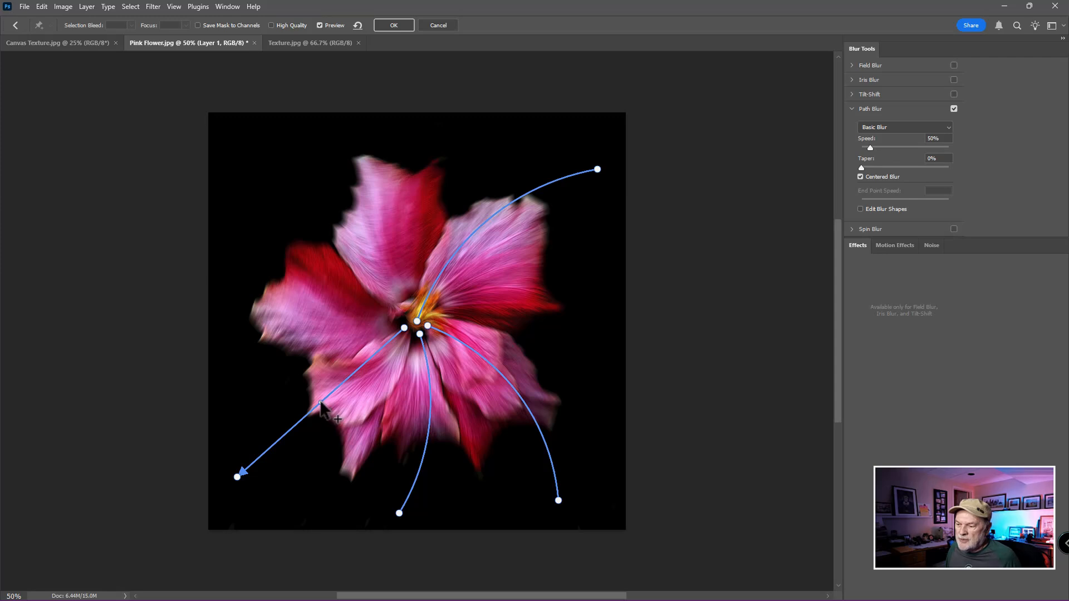
left_click(321, 403)
left_click_drag(320, 403, 340, 434)
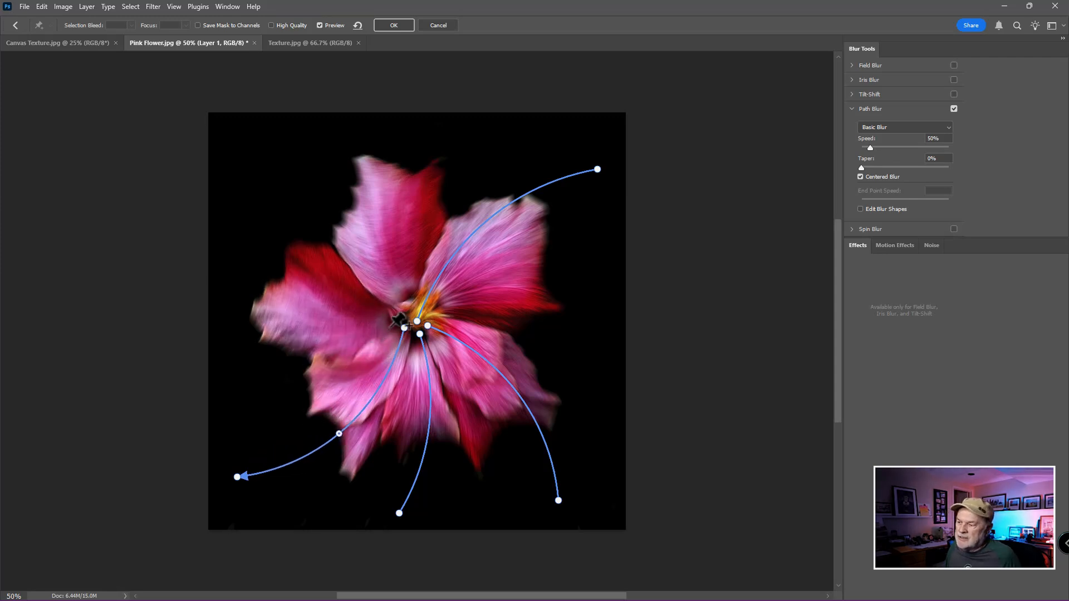
Add a blur path from the flower's centre past the upper-left petal and bend its middle downward to follow the swirl
left_click(390, 327)
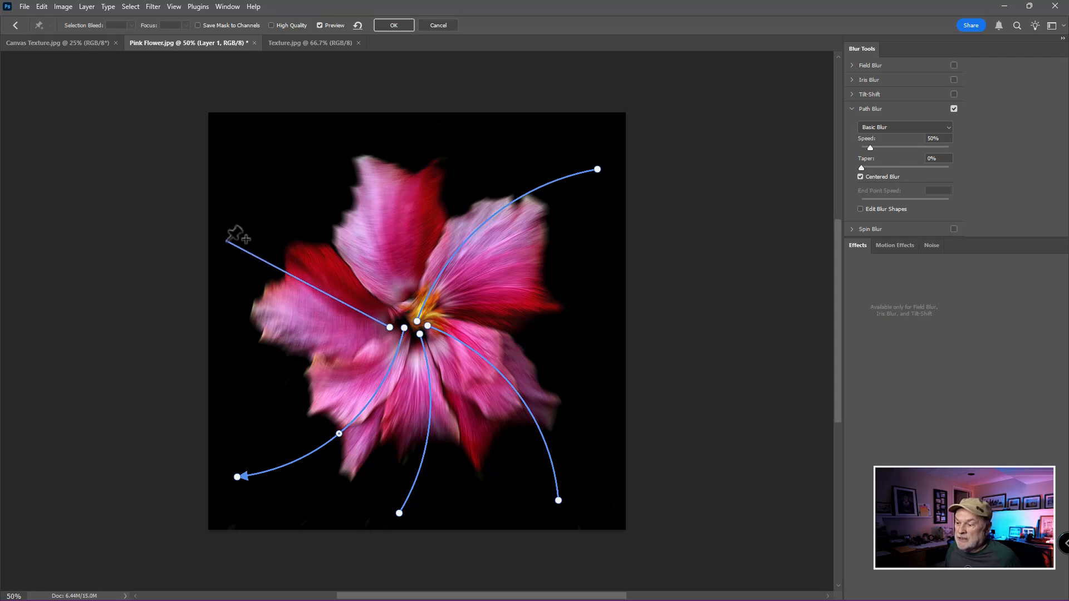
double_click(234, 215)
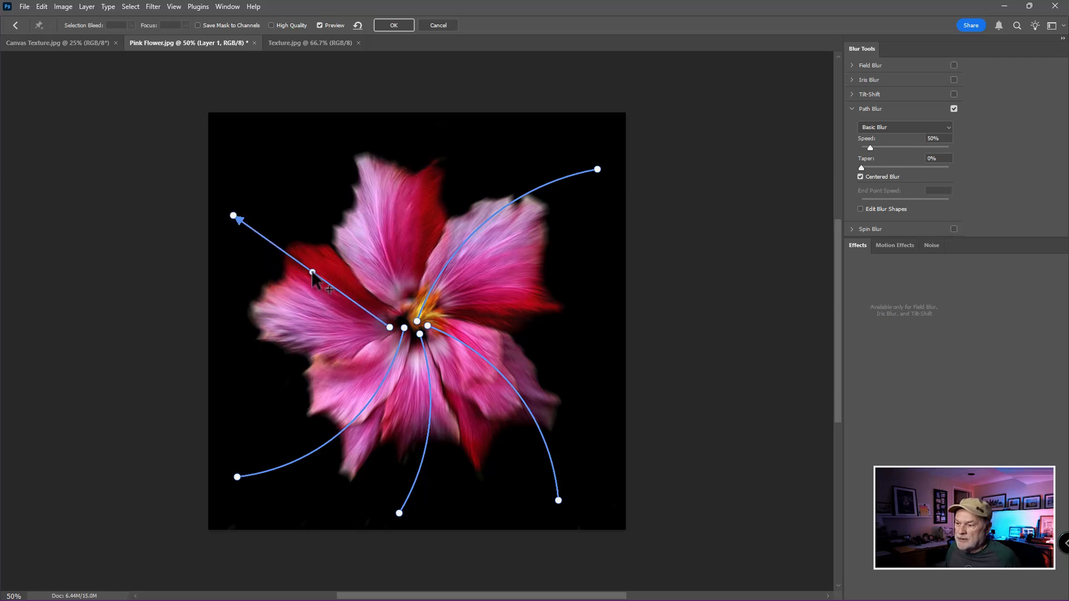
left_click_drag(313, 272, 302, 311)
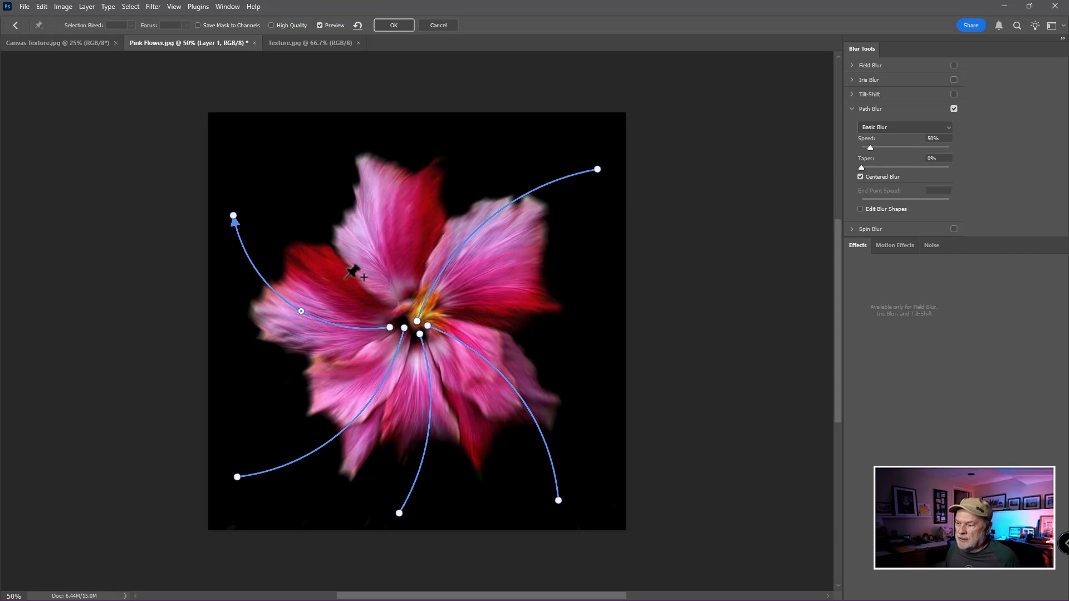
Add a blur path from the flower's centre up past the top petal and bow it to the left
left_click(410, 315)
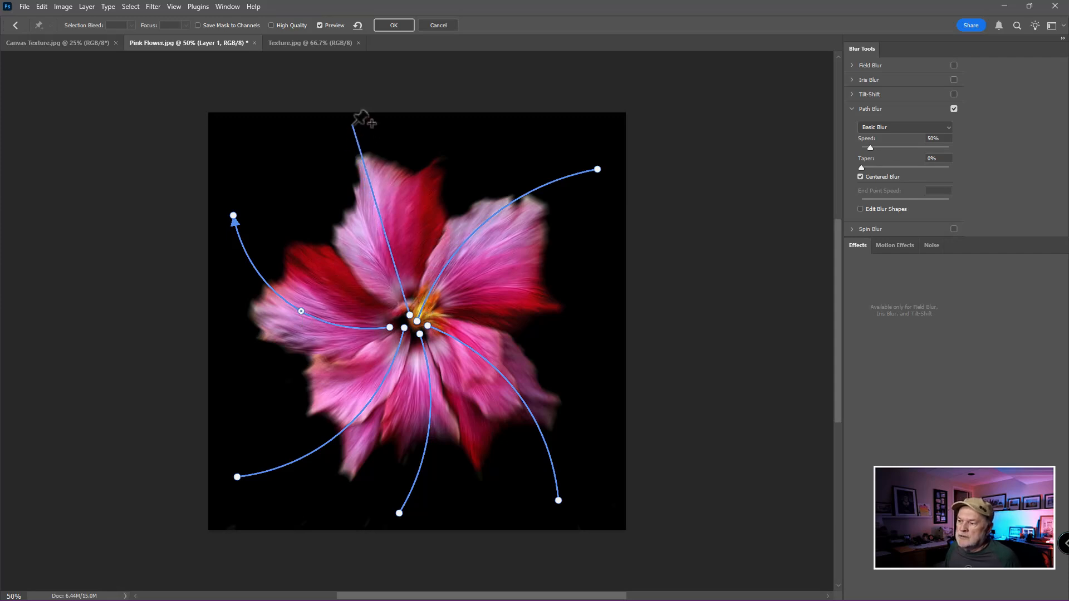
double_click(374, 126)
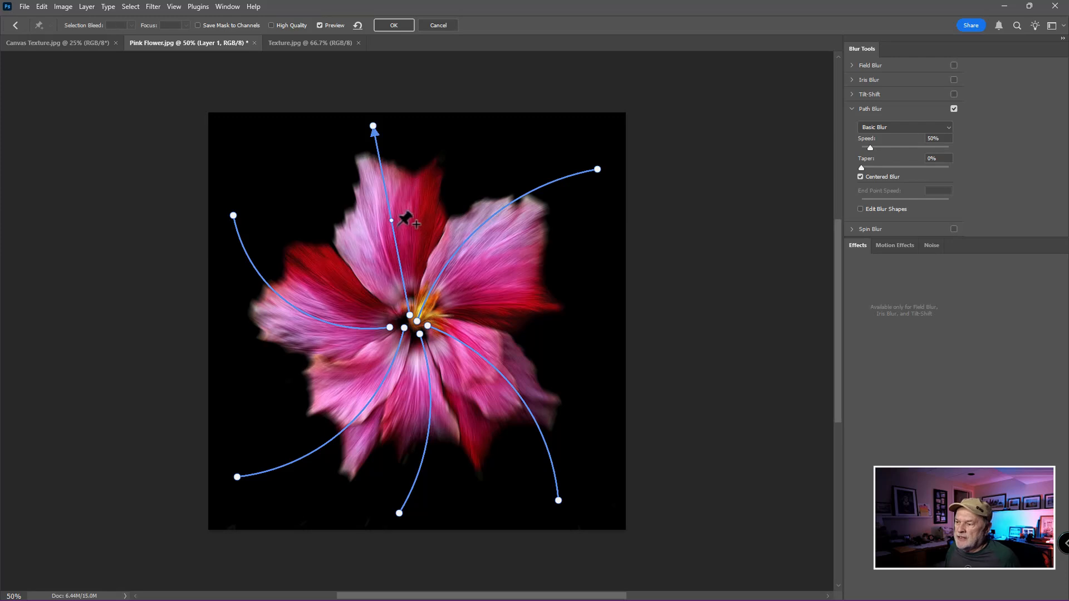
left_click_drag(389, 217, 364, 229)
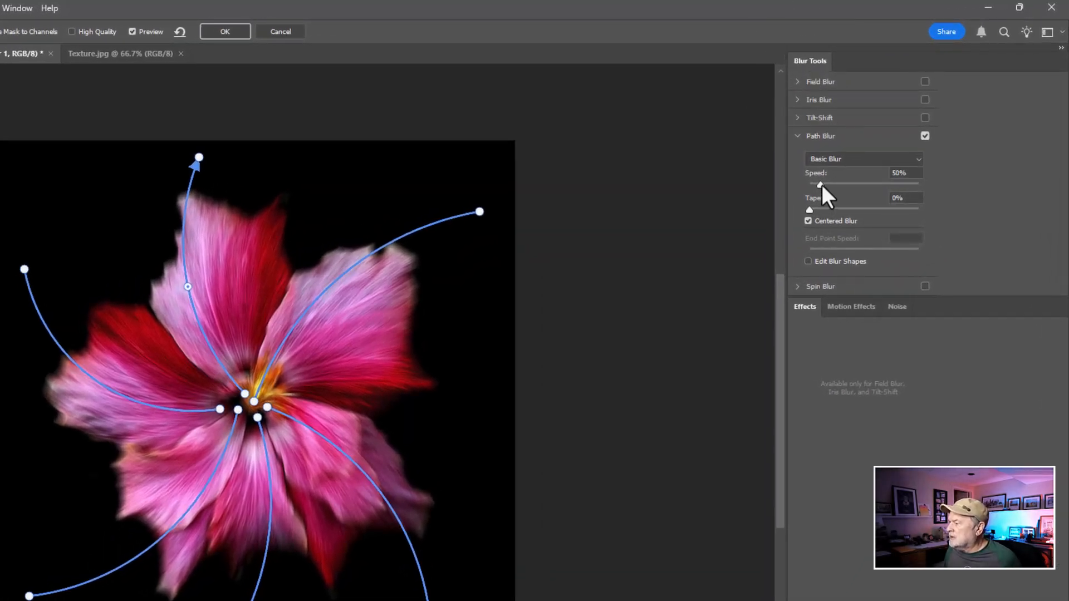
Set the Path Blur speed to 210% and apply the filter
left_click_drag(822, 185, 858, 185)
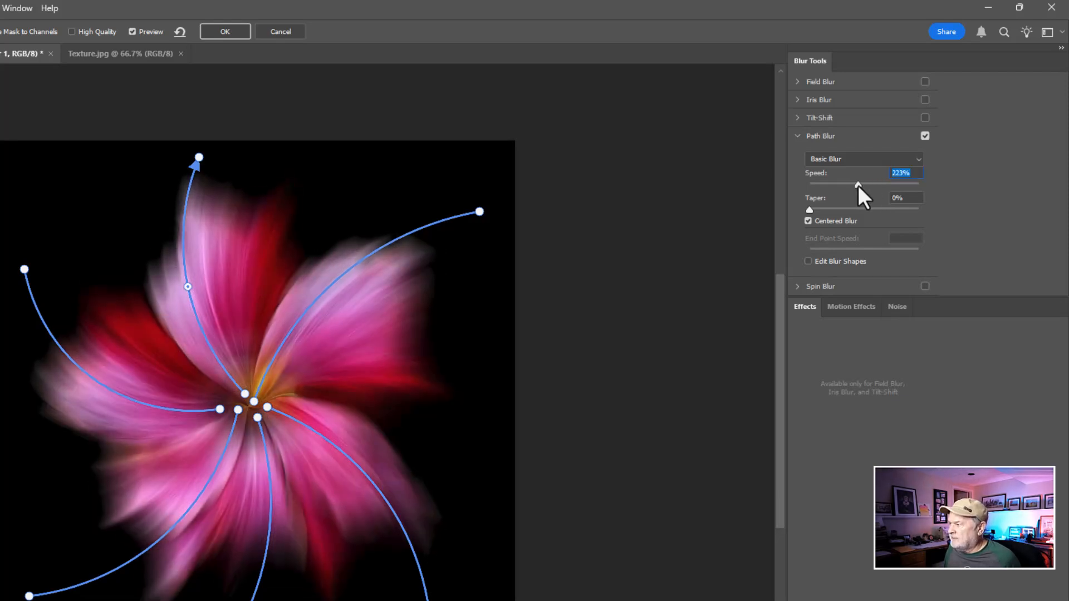
left_click_drag(857, 185, 855, 185)
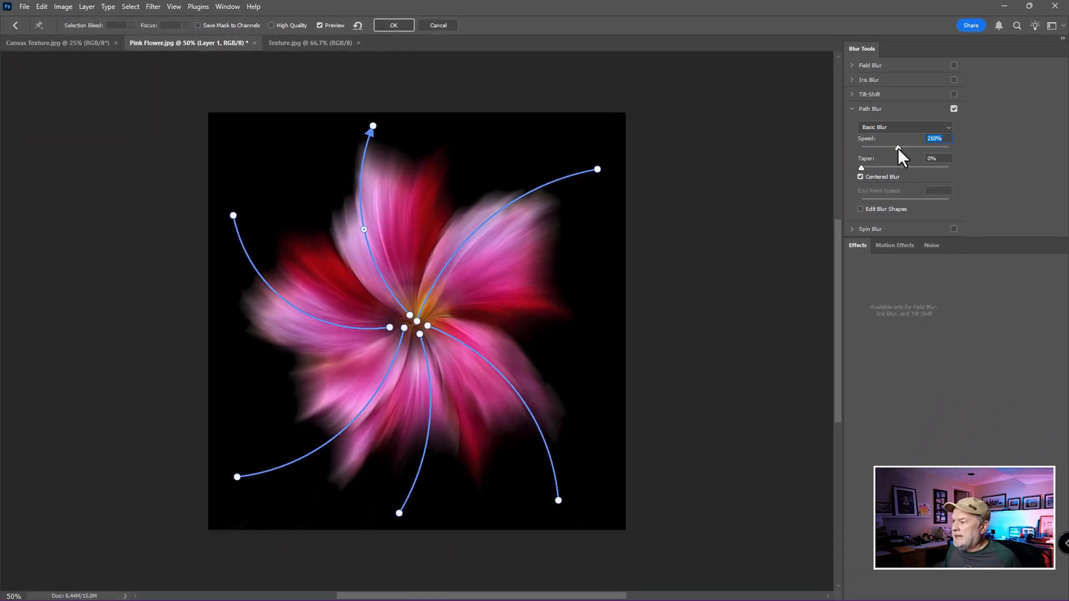
left_click(397, 26)
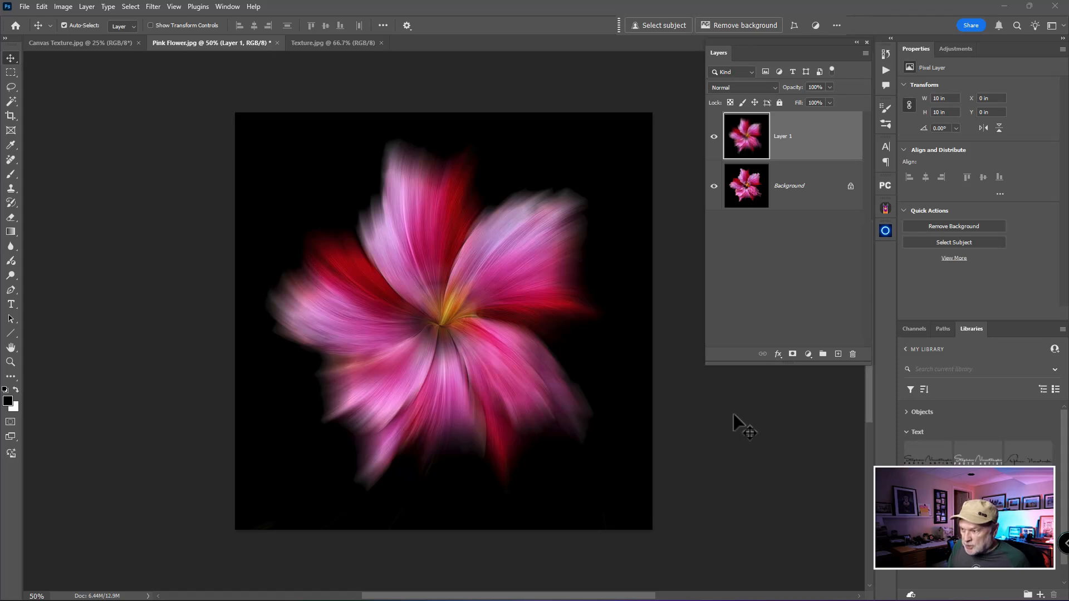
Try rotating the blurred layer around a reference point near the image's upper-right corner, undo it and return the point to the flower's centre
key("ctrl+t")
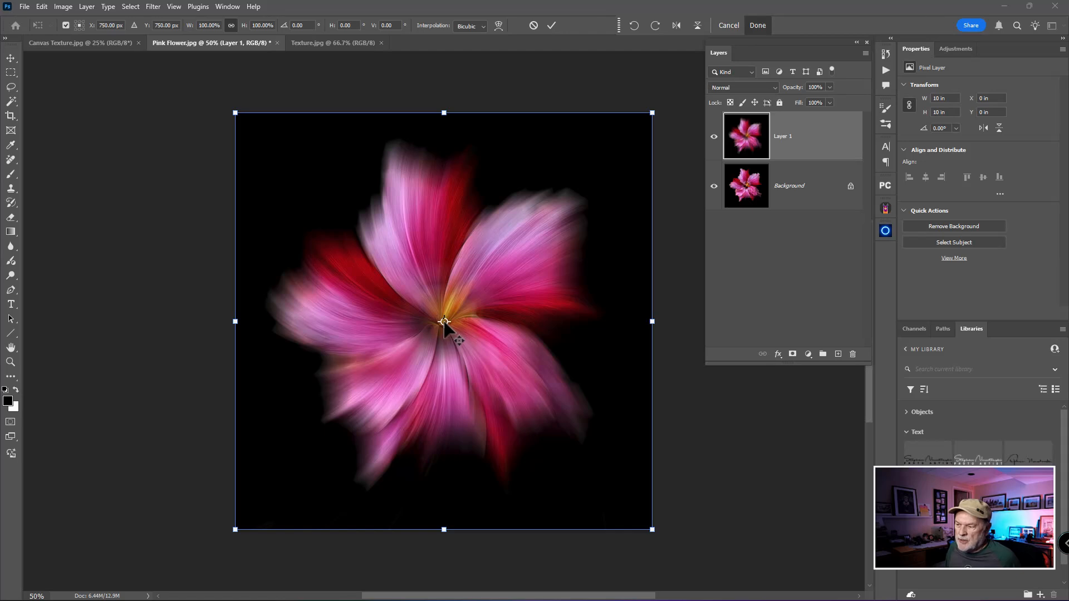
key("ctrl")
left_click_drag(444, 321, 592, 159)
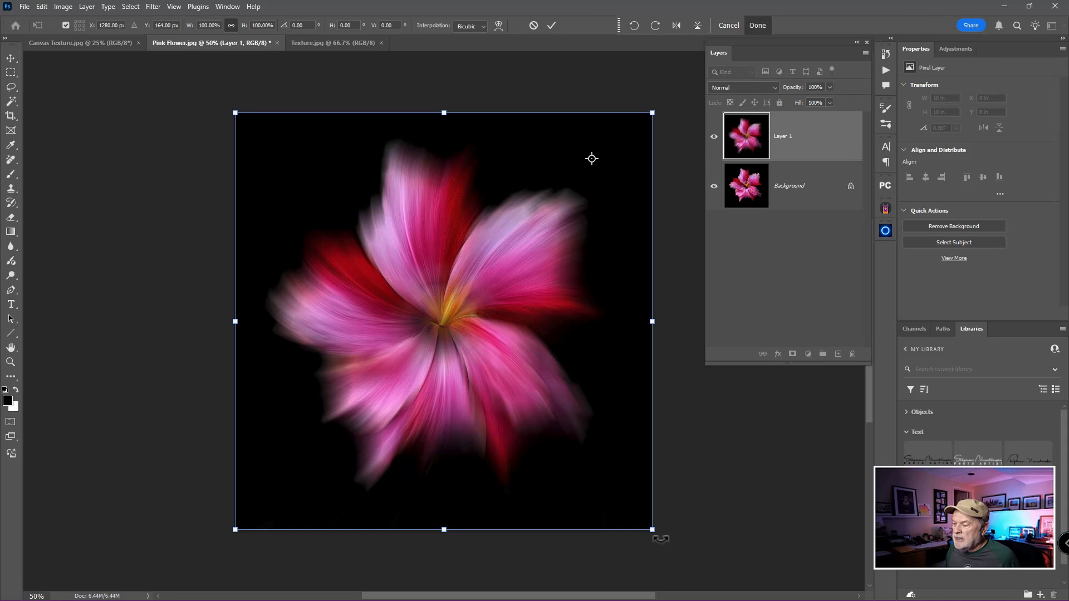
left_click_drag(661, 536, 424, 541)
key("ctrl+z")
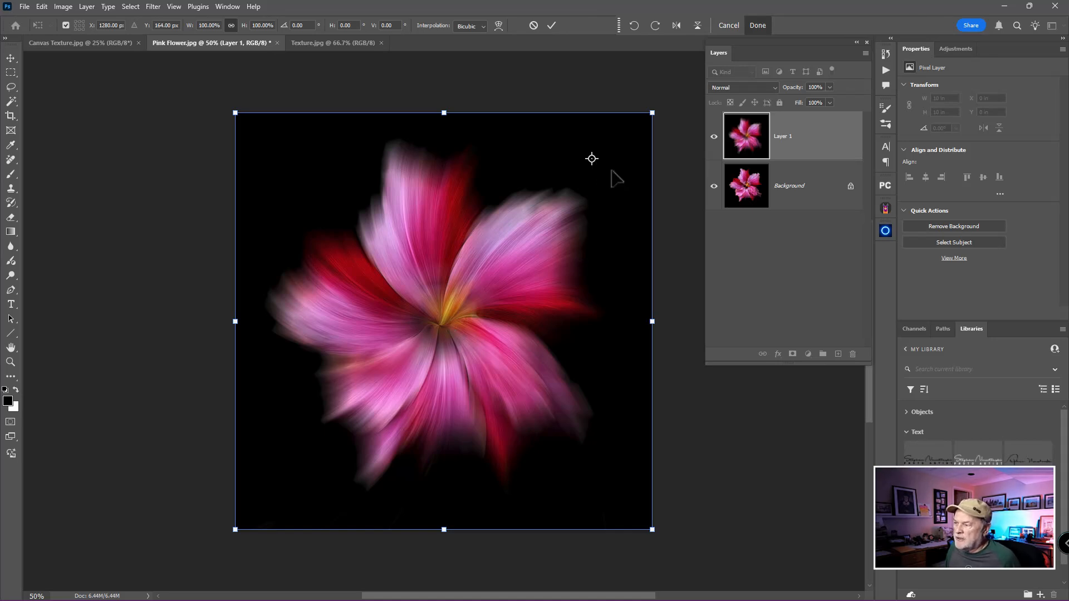
left_click_drag(592, 159, 439, 319)
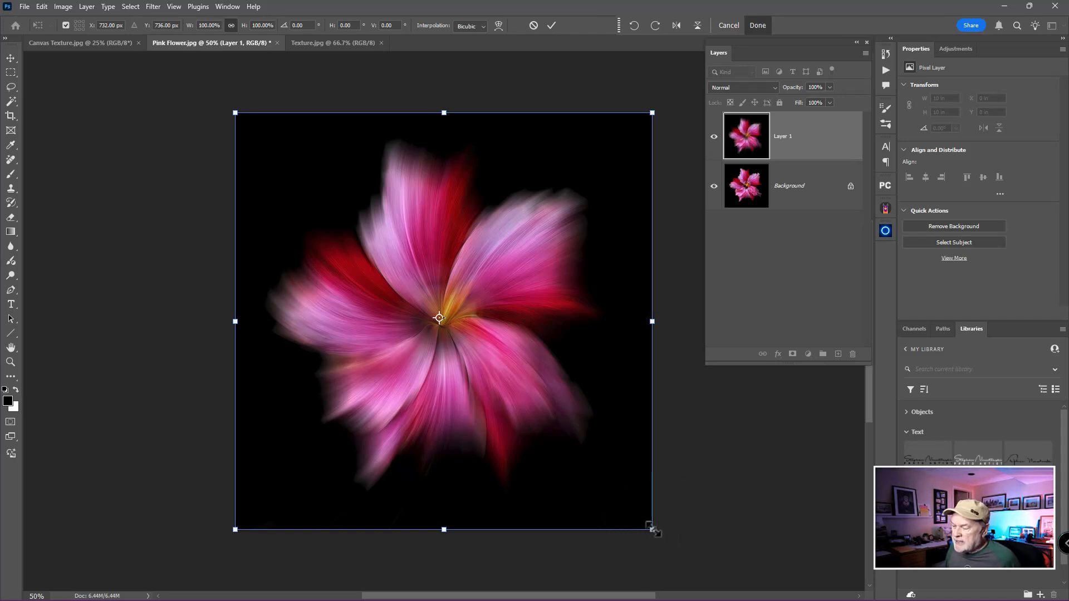
Enlarge the blurred flower layer slightly to about 10.08 in square and apply the transformation
mouse_move(653, 530)
left_mouse_down()
mouse_move(534, 443)
mouse_move(643, 539)
left_mouse_up()
left_click_drag(642, 539, 646, 542)
key("Return")
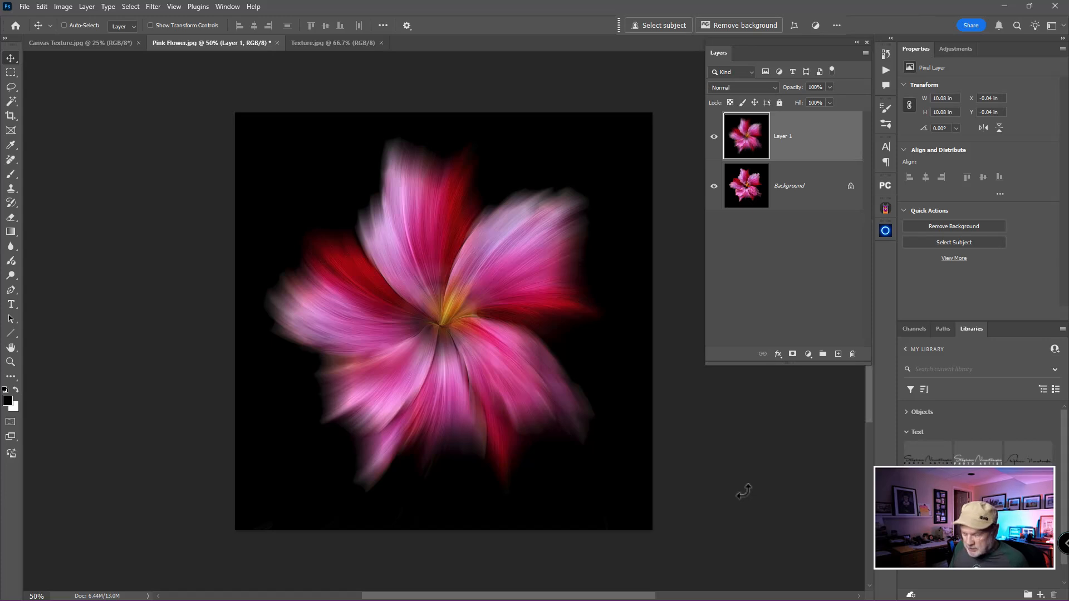
Duplicate the blurred flower layer, scale the copy to about 58.6% and rotate it about -17.4° around the flower's centre
key("ctrl+j")
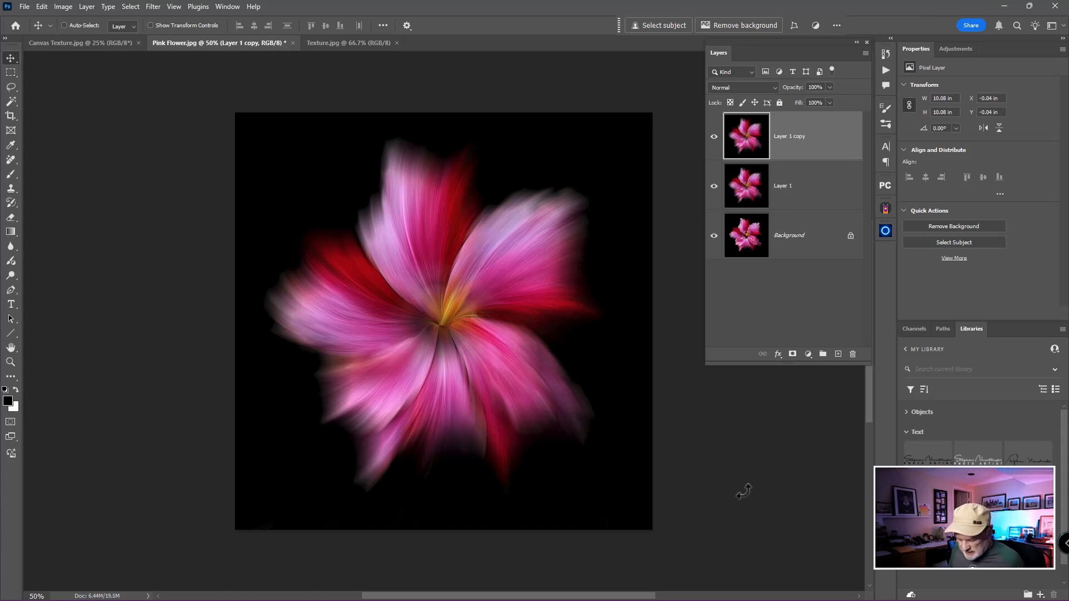
key("ctrl+t")
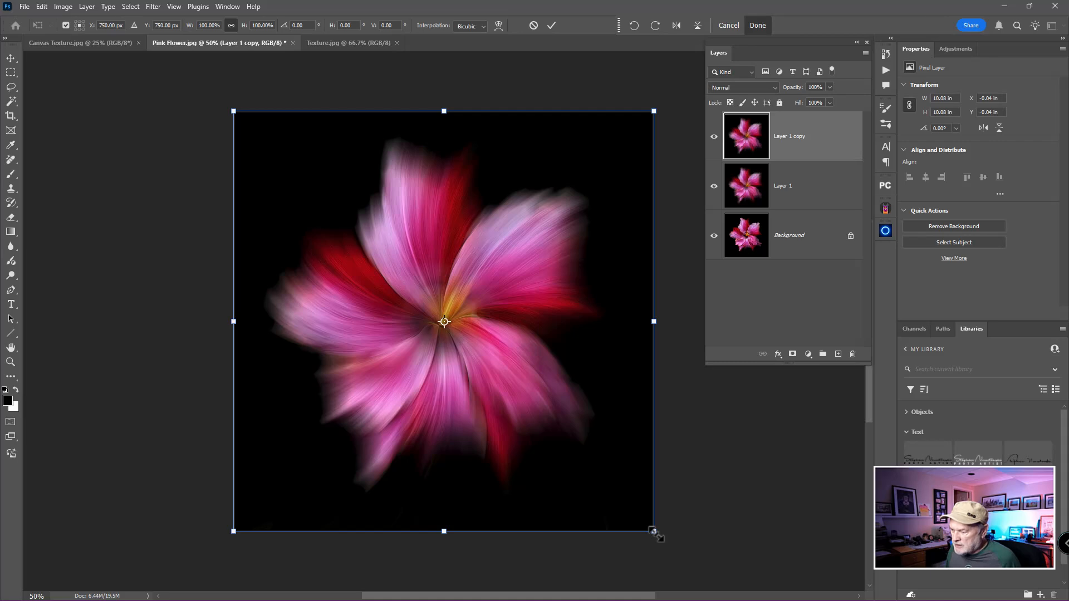
left_click_drag(655, 534, 604, 405)
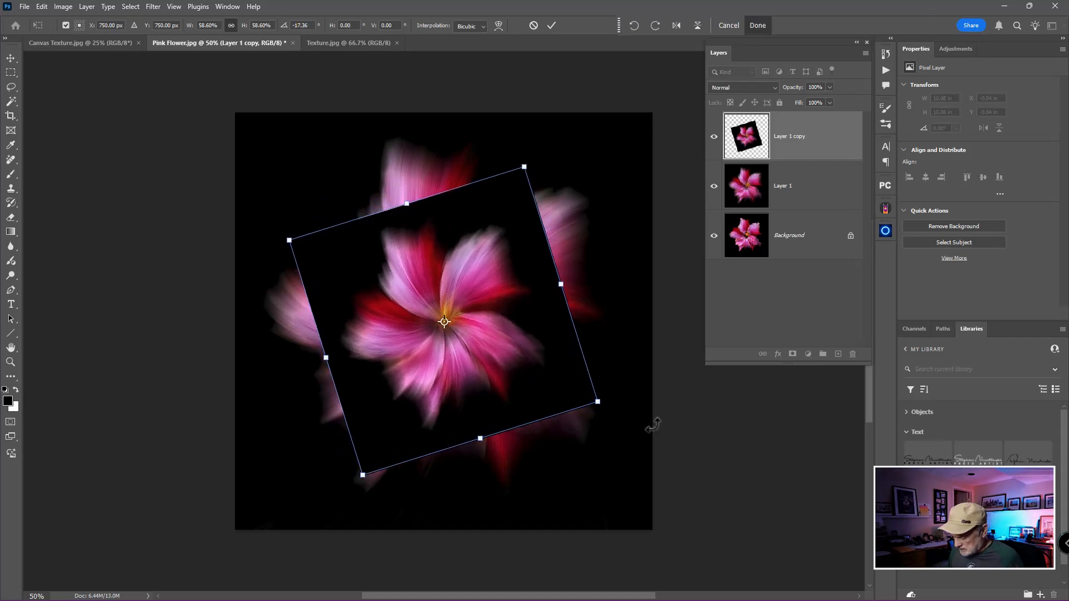
key("Return")
key("alt+bracketleft")
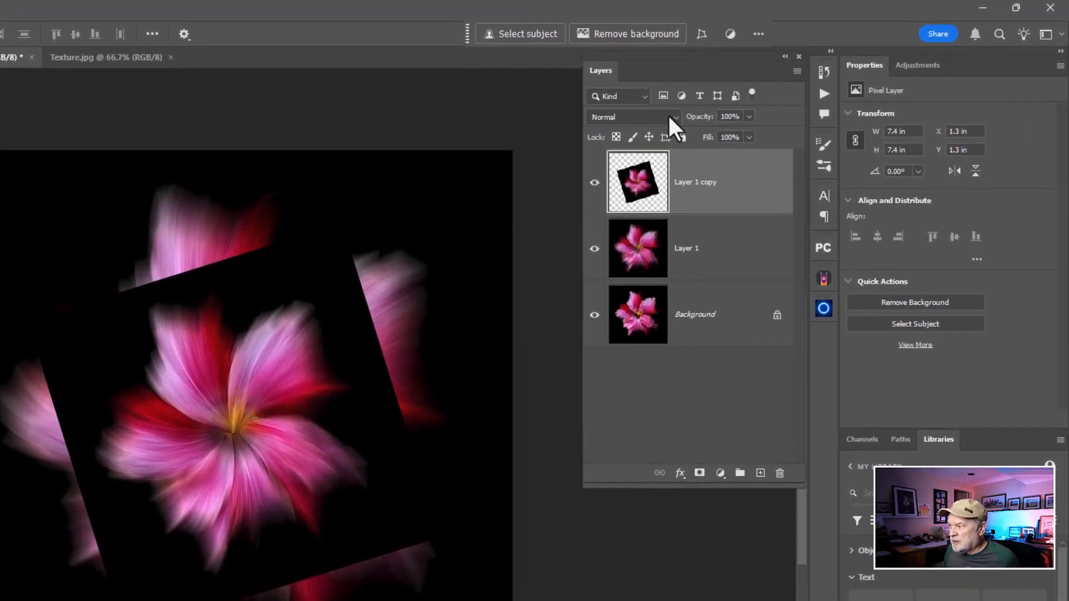
Set the smaller flower copy's blend mode to Screen and toggle its visibility to compare the effect
left_click(670, 118)
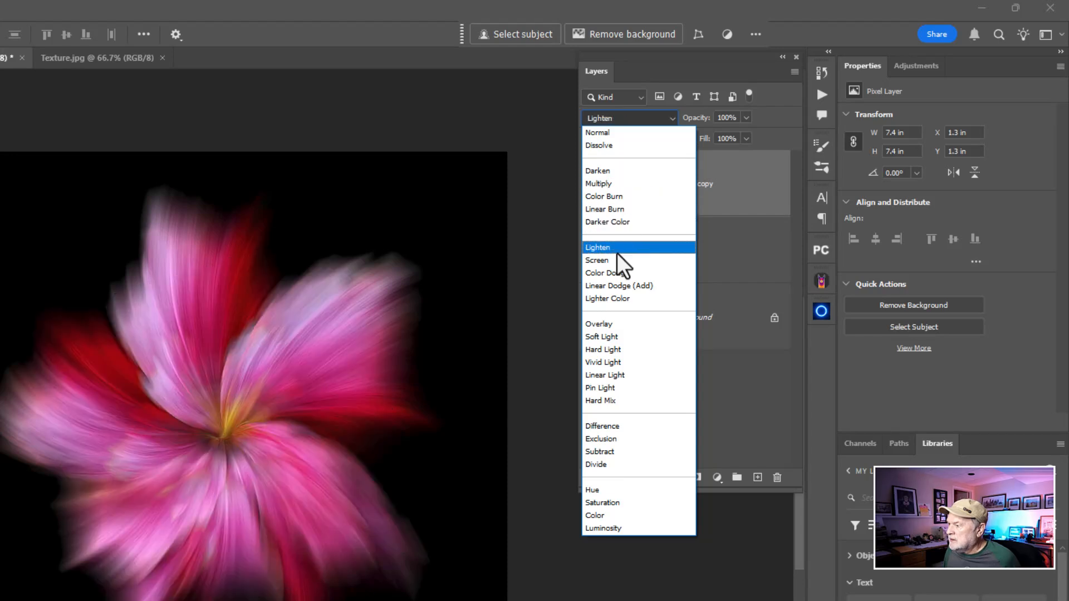
left_click(616, 259)
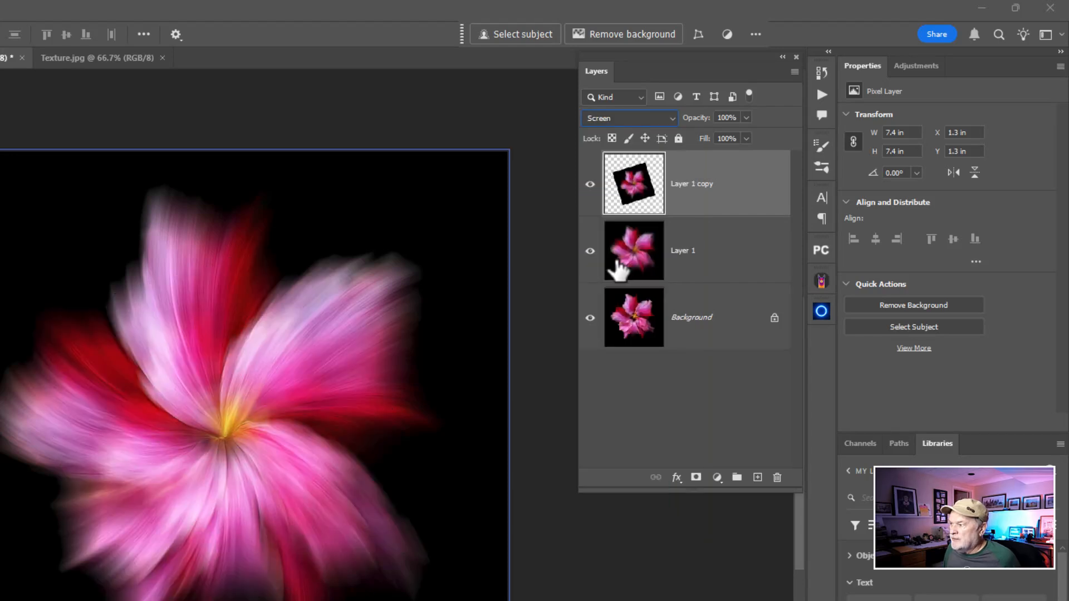
left_click(590, 185)
left_click(590, 185)
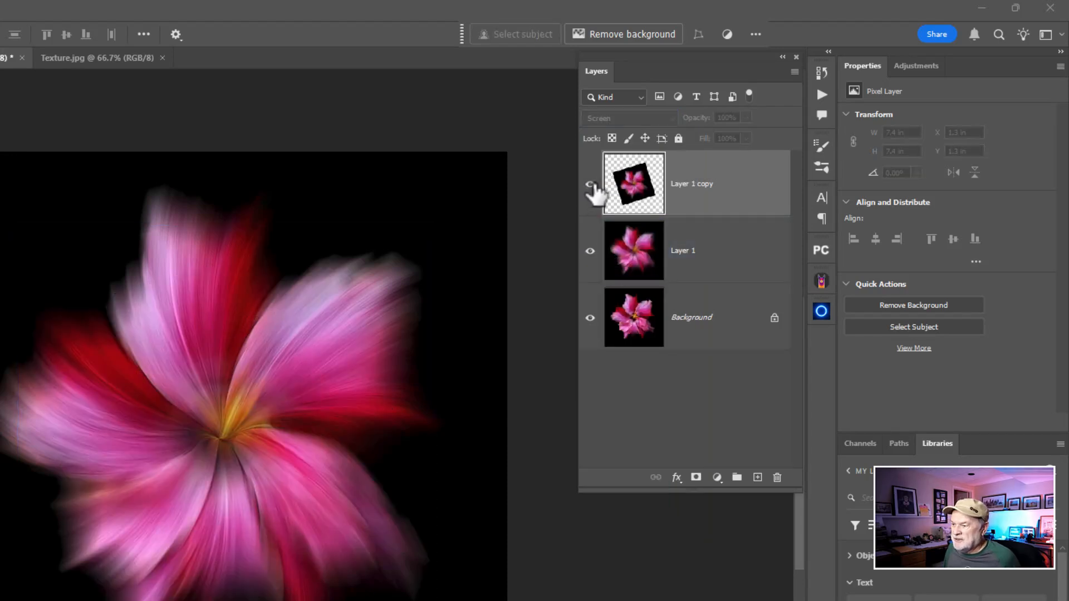
left_click(590, 185)
left_click(590, 185)
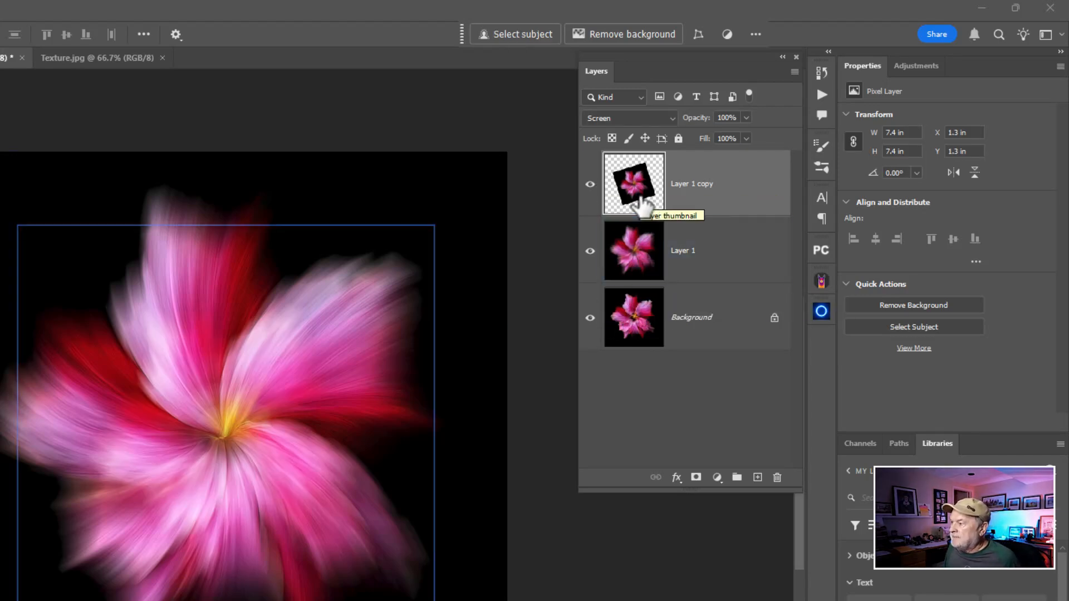
Duplicate the Screen-blended layer and enlarge the new copy around the flower's centre to about 13.81 in square
key("ctrl+j")
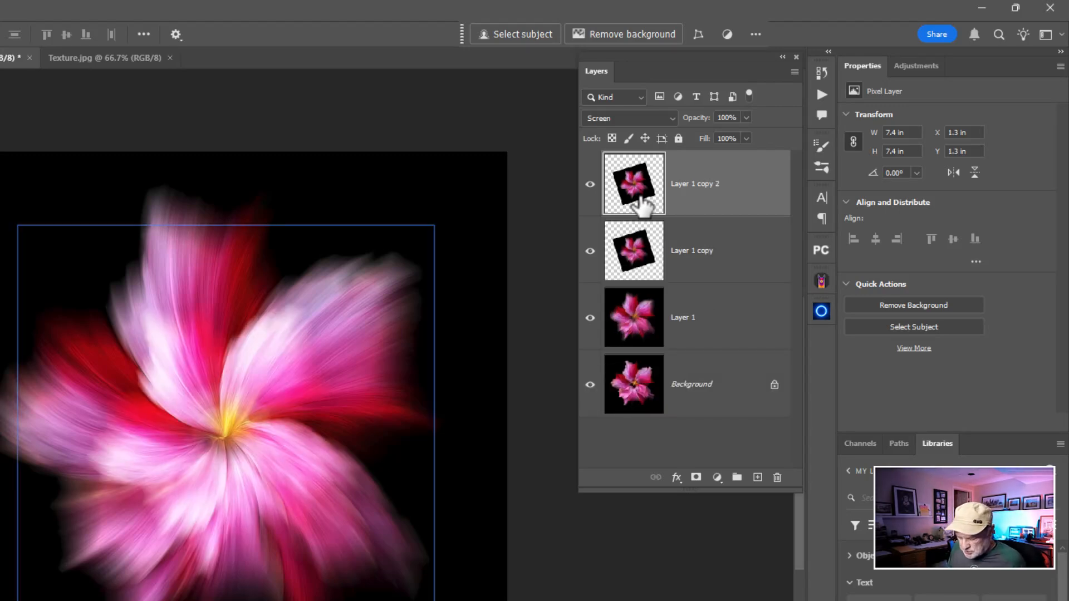
key("ctrl+t")
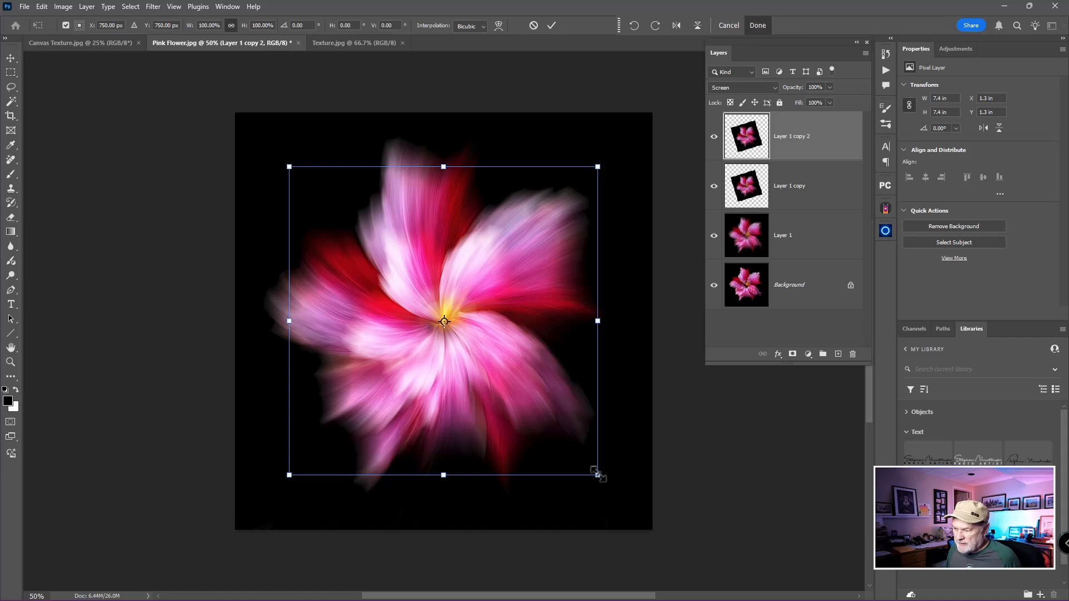
left_click_drag(597, 475, 703, 549)
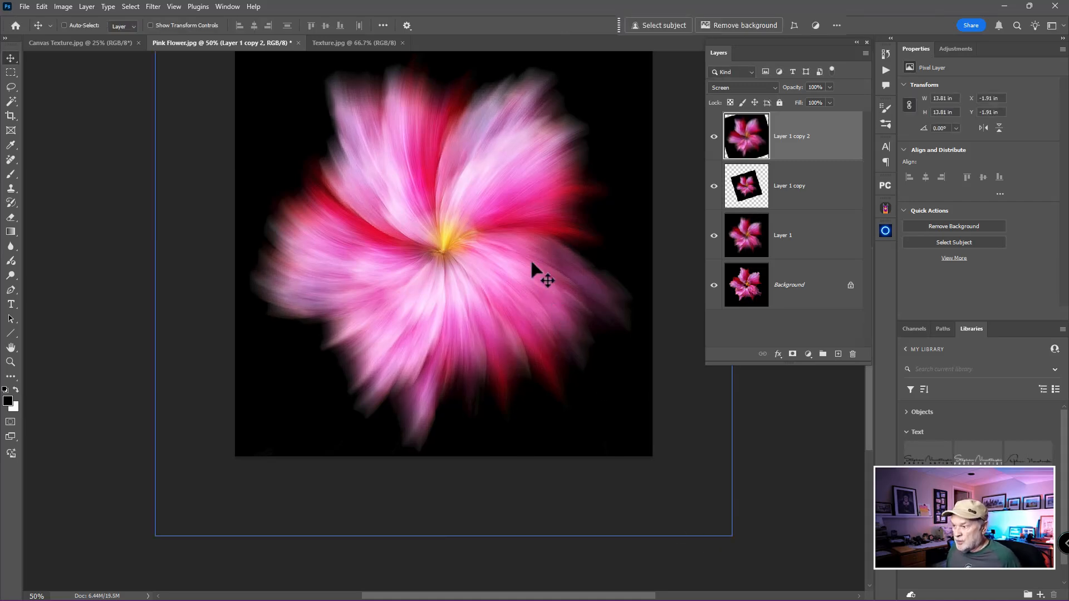
key("Return")
left_click_drag(527, 256, 507, 304)
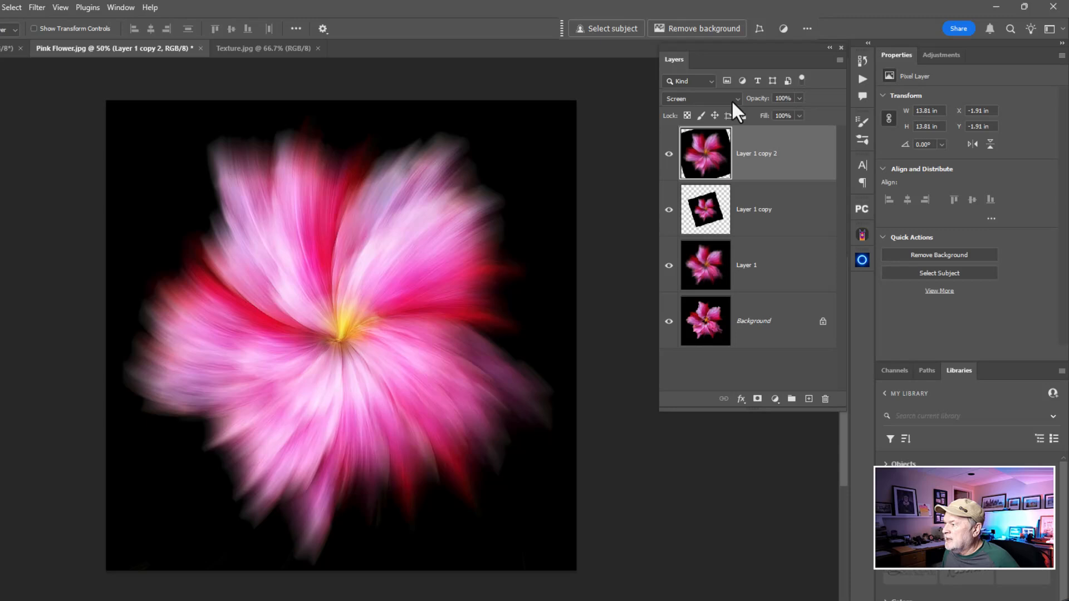
Set the top flower layer, Layer 1 copy 2, to Lighten blending with 79% opacity
left_click(746, 88)
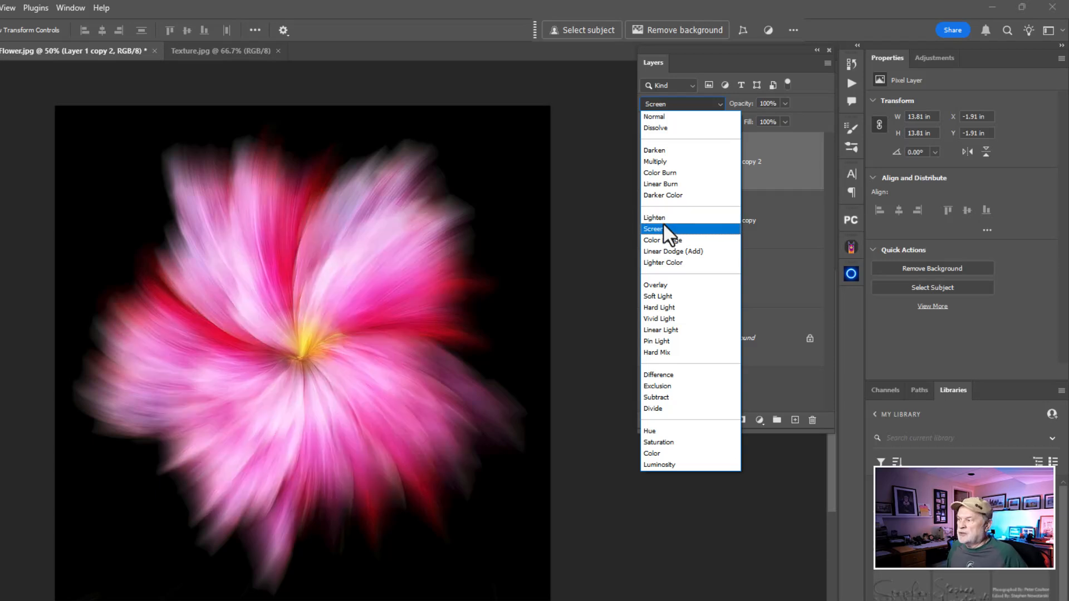
left_click(664, 217)
left_click(685, 242)
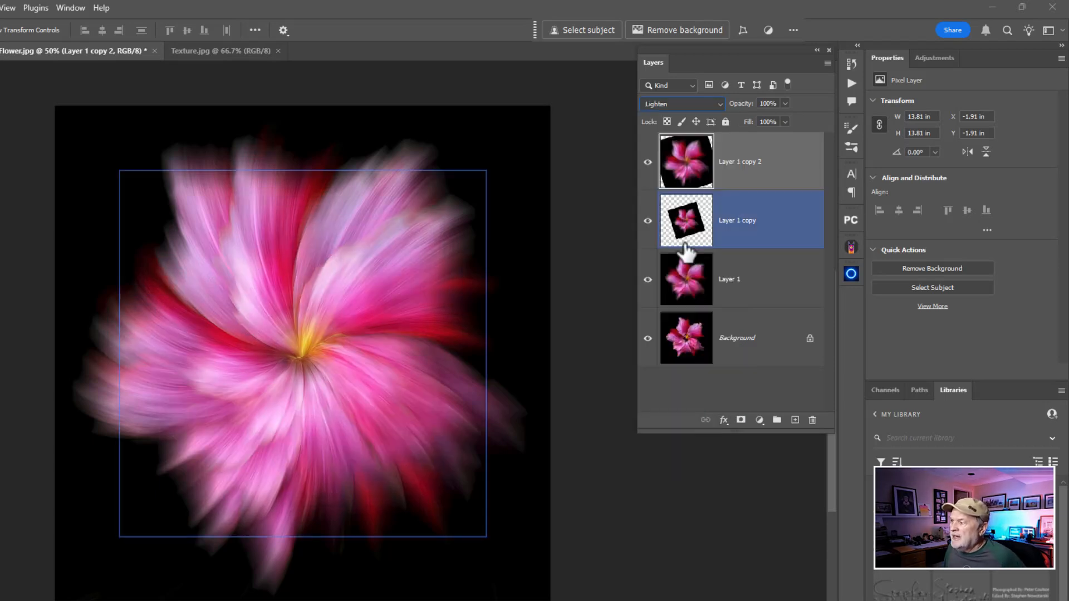
left_click(745, 146)
mouse_move(747, 106)
left_mouse_down()
mouse_move(728, 112)
mouse_move(738, 116)
left_mouse_up()
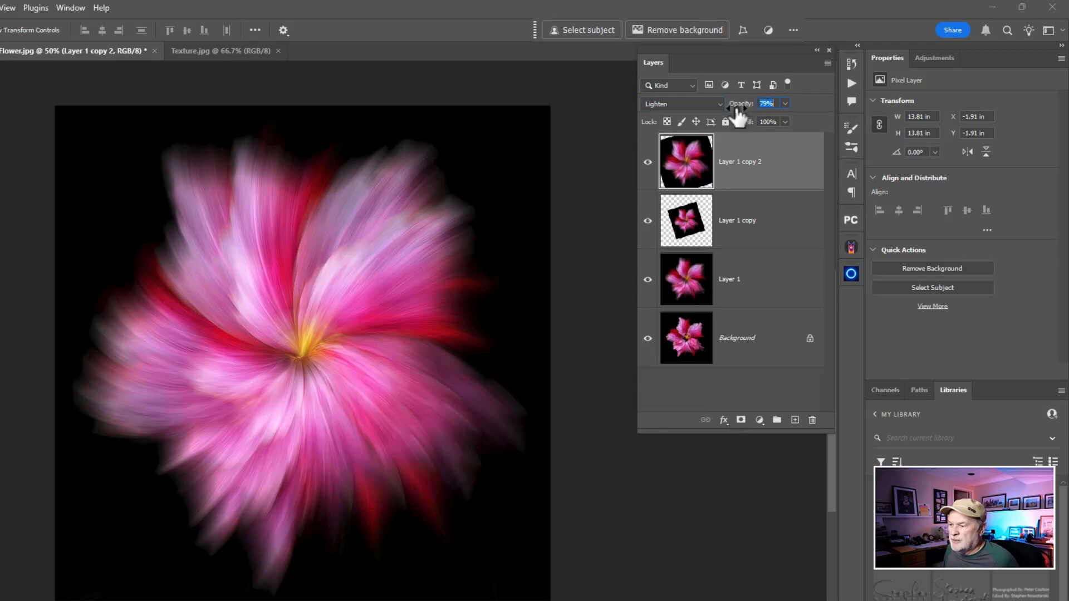
Compare the result with the original Background layer alone and merge all four layers into one
left_click(648, 338, "alt")
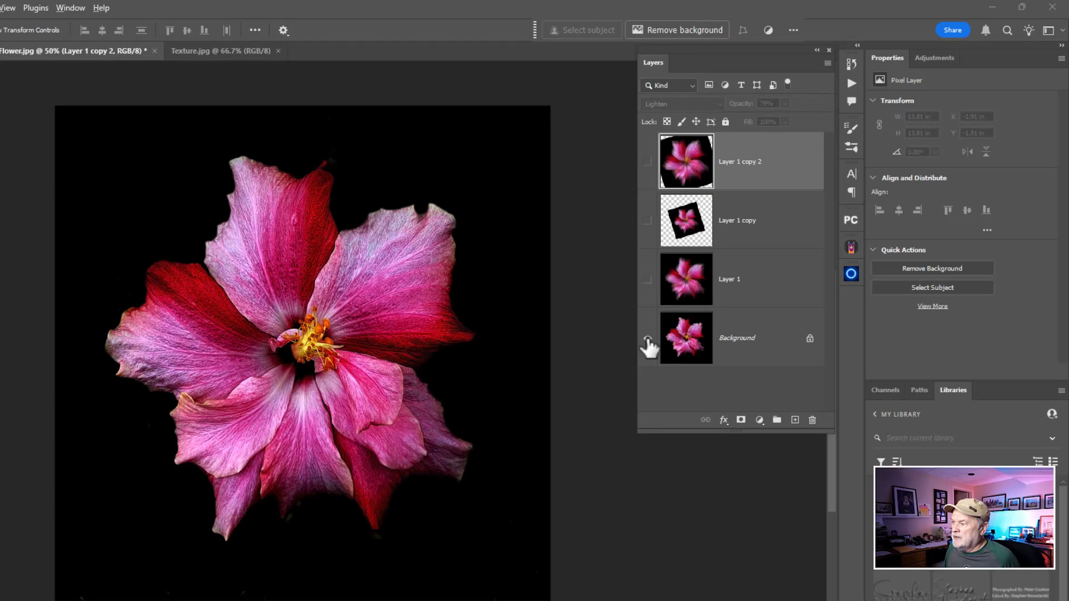
left_click(648, 338, "alt")
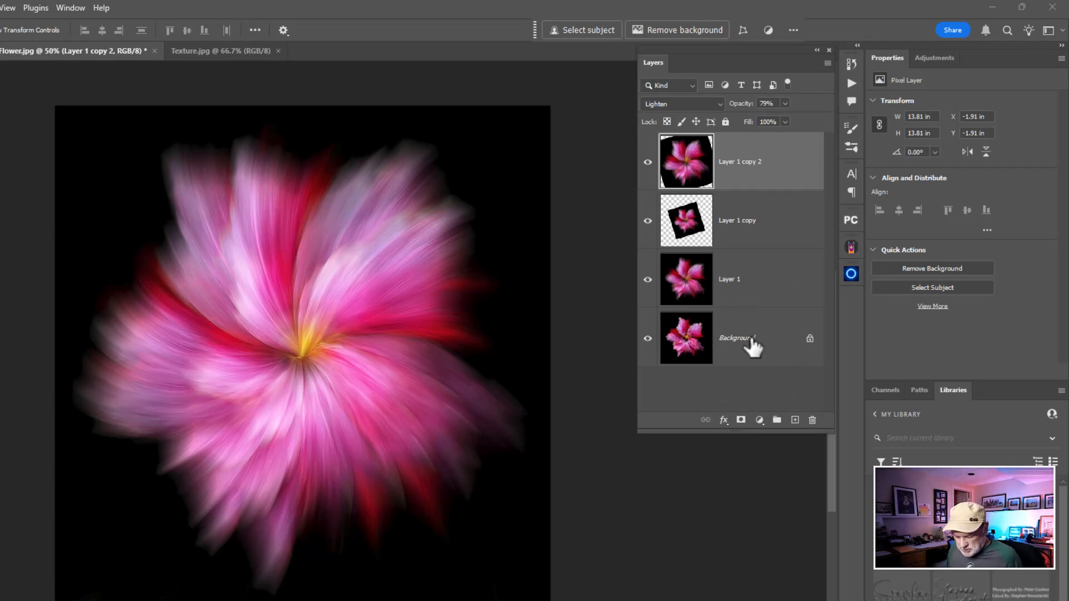
left_click(753, 348, "shift")
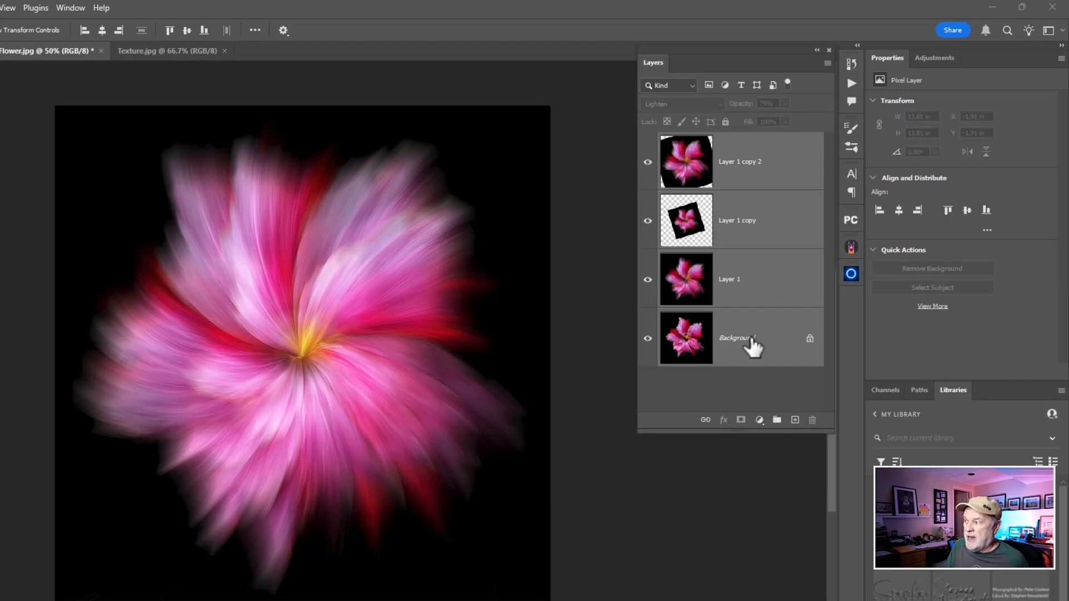
key("ctrl+e")
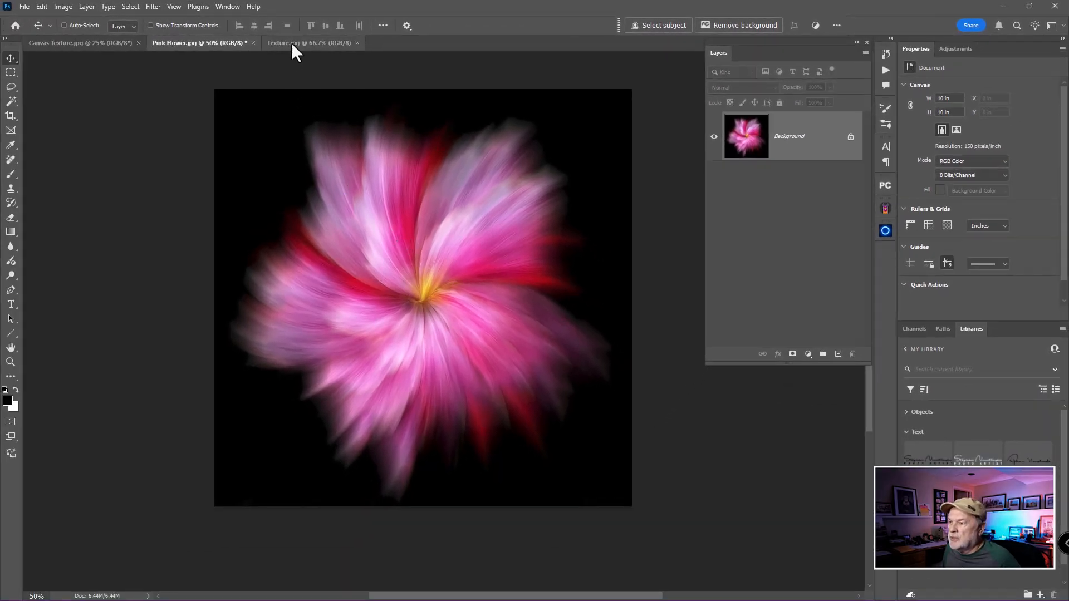
Check Texture.jpg and copy the painted background from Canvas Texture.jpg into Pink Flower.jpg as a layer above the flower
left_click(292, 42)
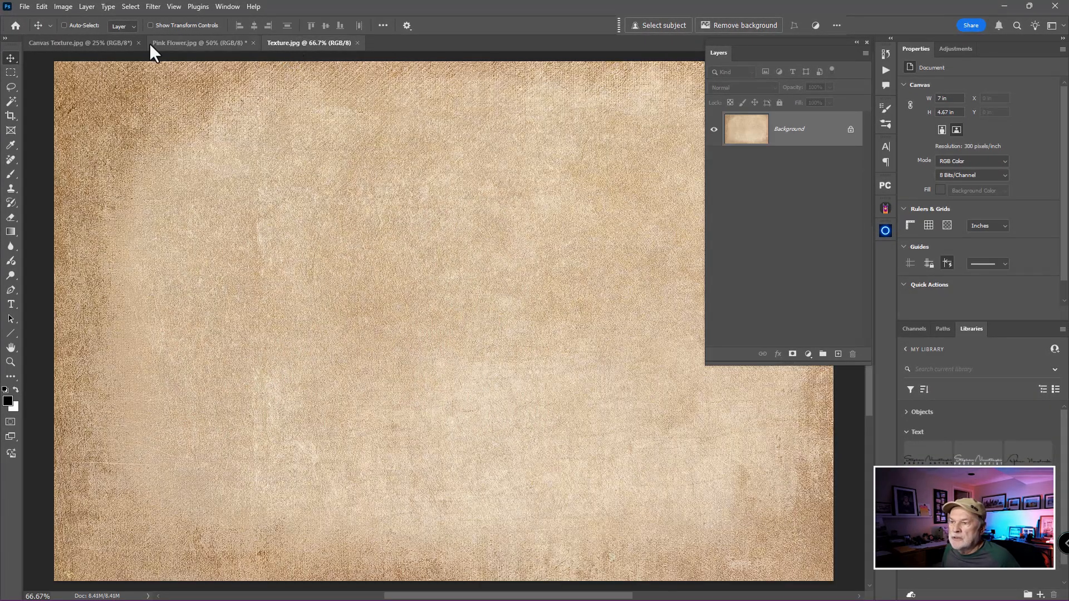
left_click(106, 41)
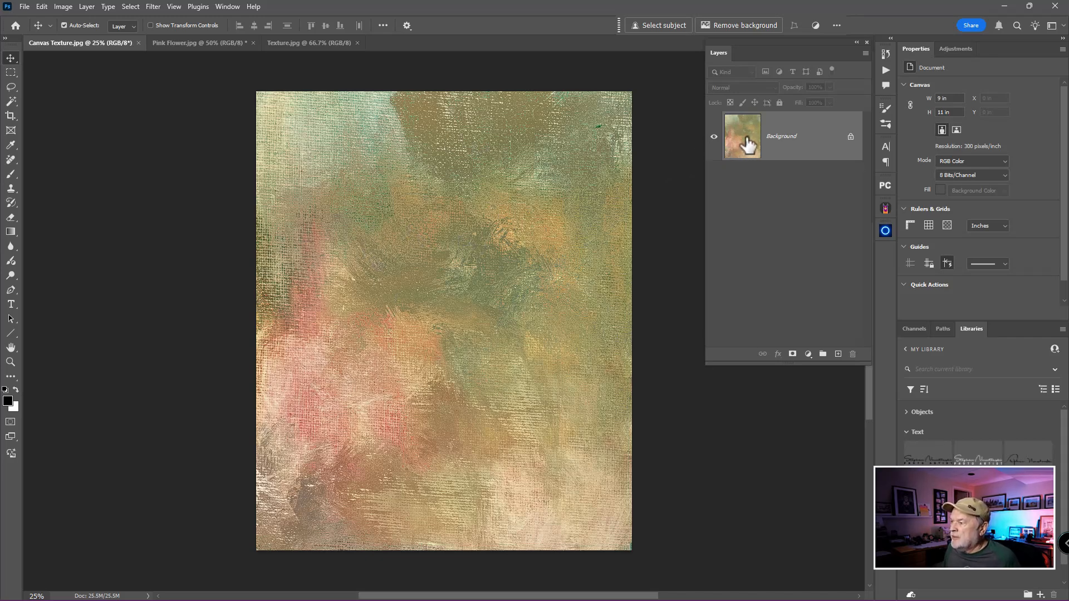
left_click_drag(748, 146, 410, 307)
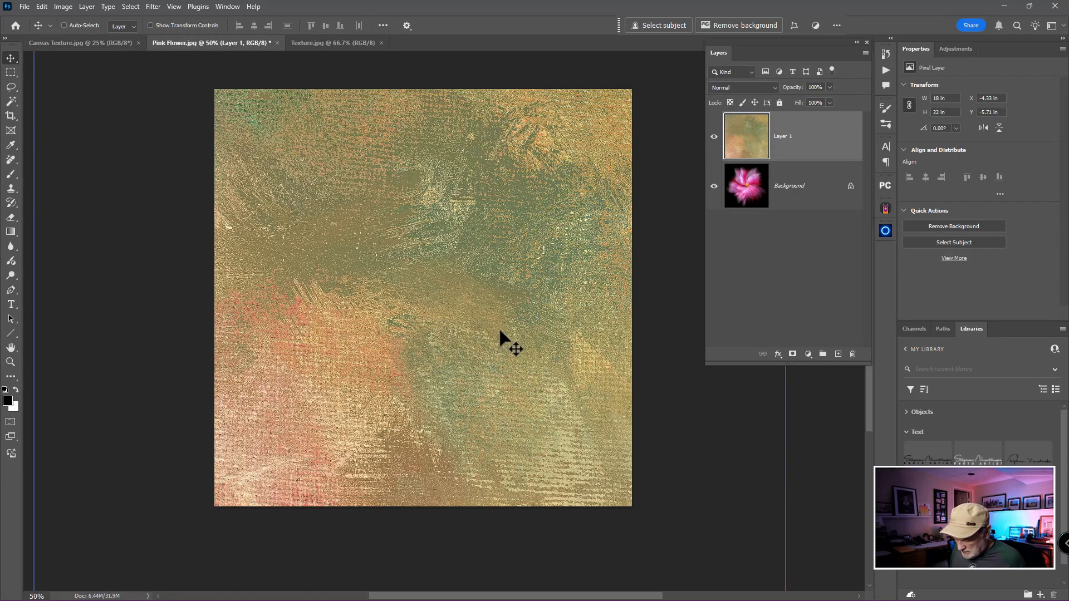
Transform the canvas texture layer non-proportionally so its edges match the 10 by 10 in flower canvas, and apply it
key("ctrl+0")
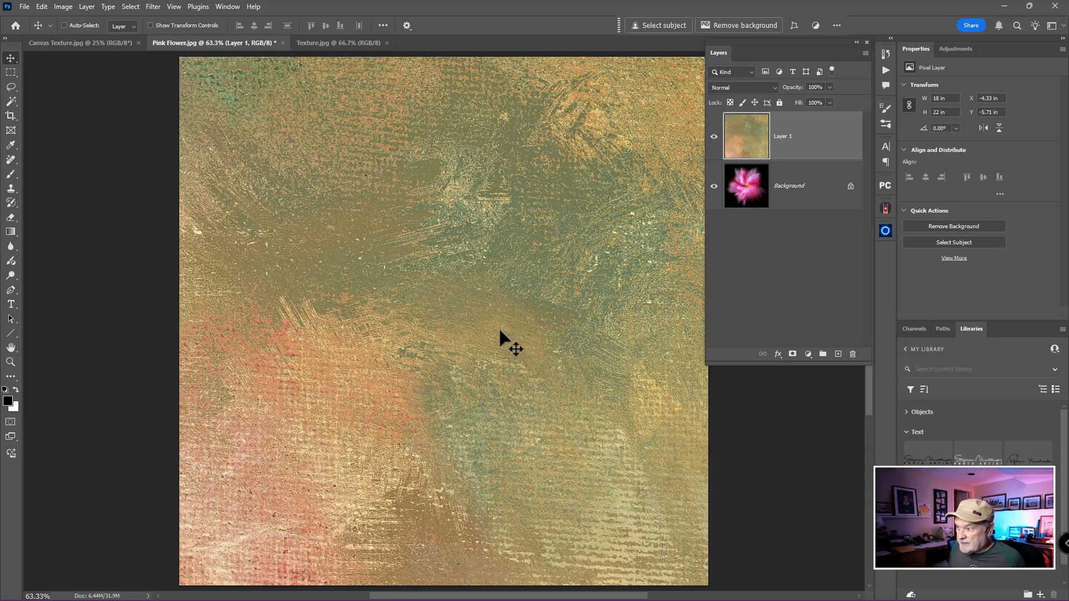
key("ctrl+minus")
key("ctrl+minus")
key("ctrl+minus")
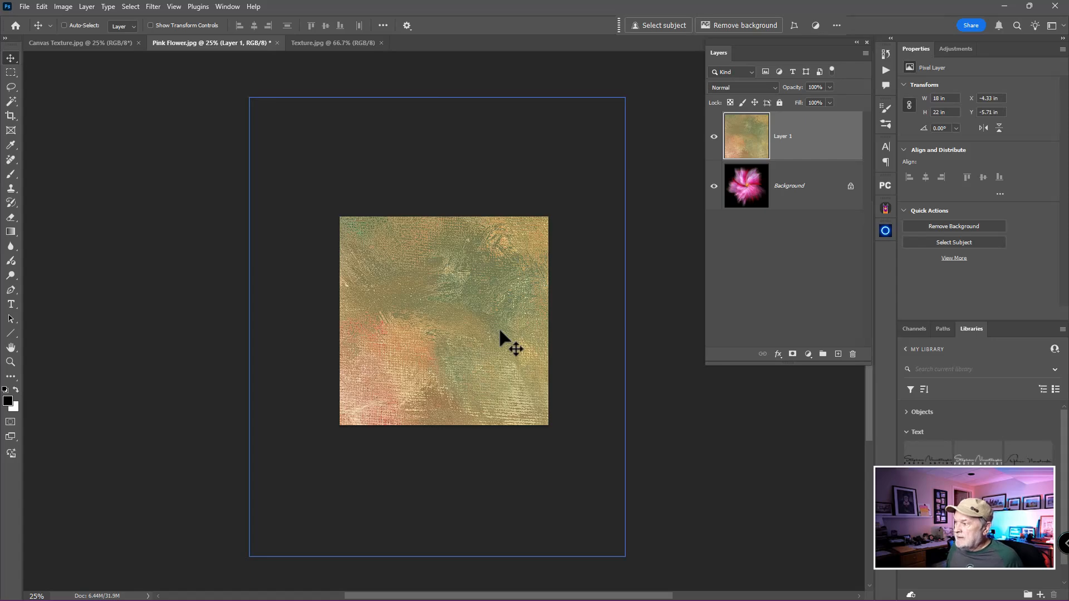
key("ctrl+t")
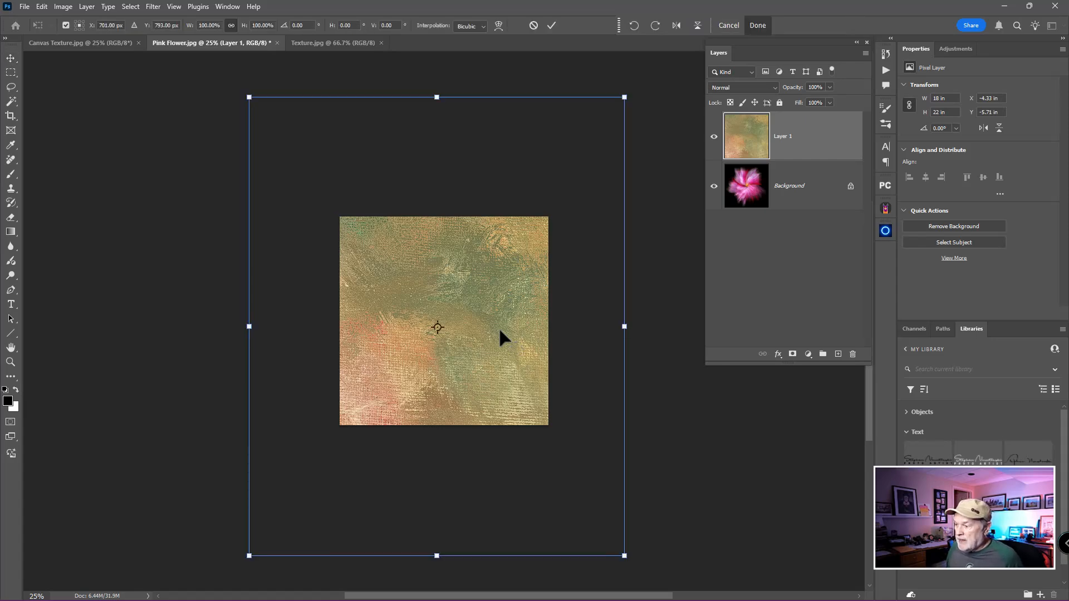
left_click_drag(437, 556, 436, 426)
left_click_drag(624, 262, 549, 268)
left_click_drag(399, 98, 425, 219)
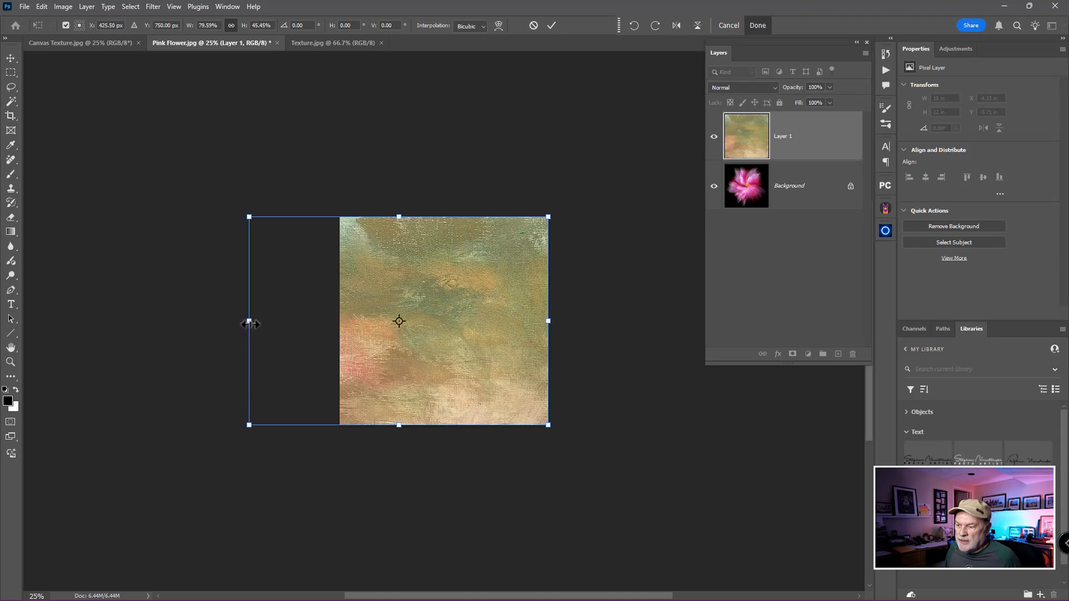
left_click_drag(249, 324, 340, 321)
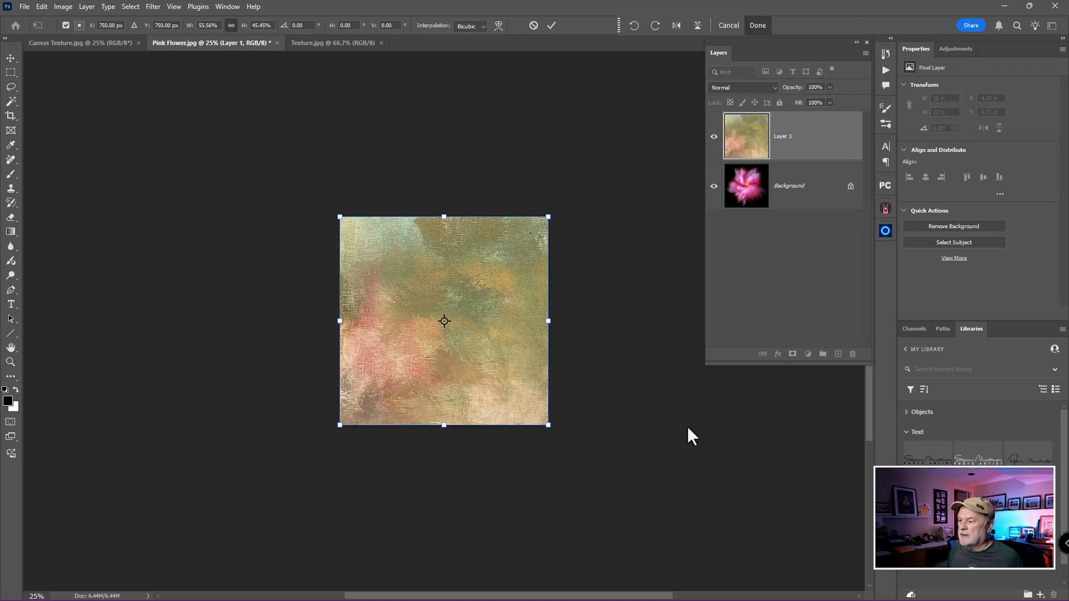
scroll(644, 401, "down", 1)
scroll(645, 402, "up", 4)
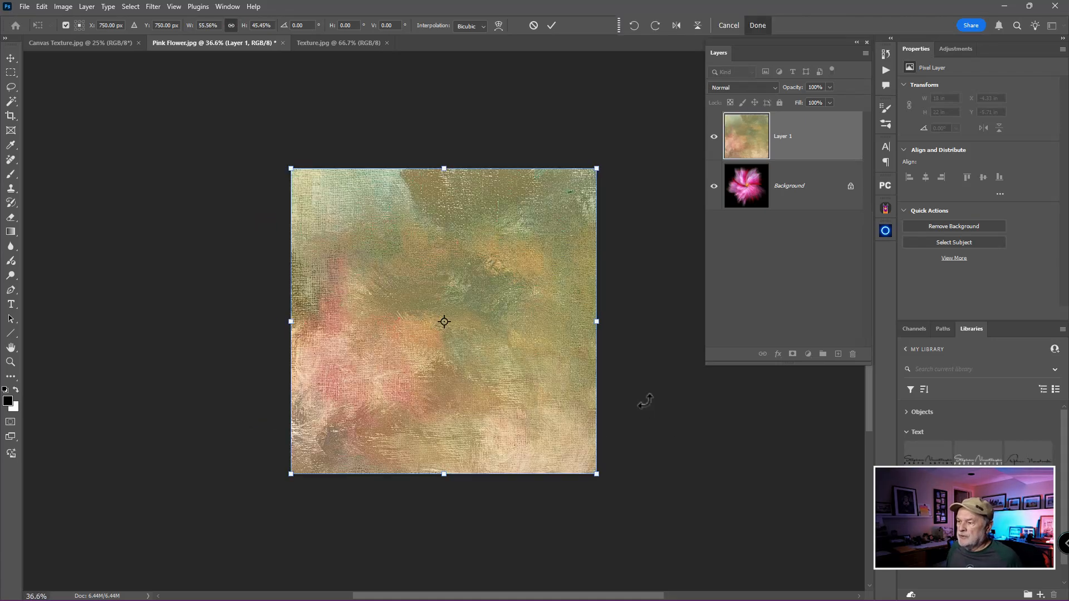
key("Return")
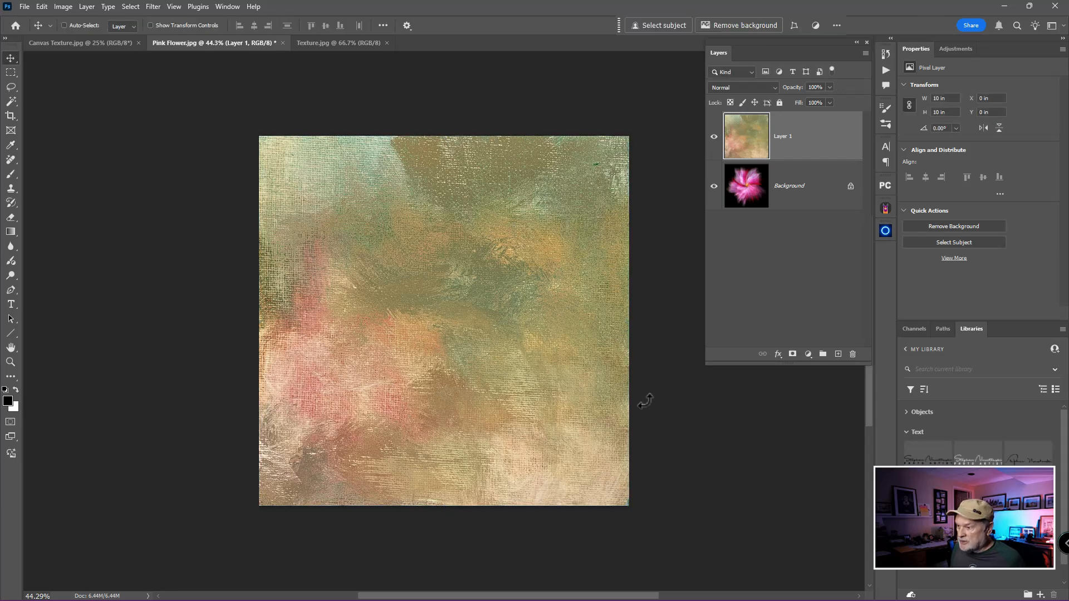
Set the canvas texture layer to Linear Light blending with 60% opacity
left_click(753, 87)
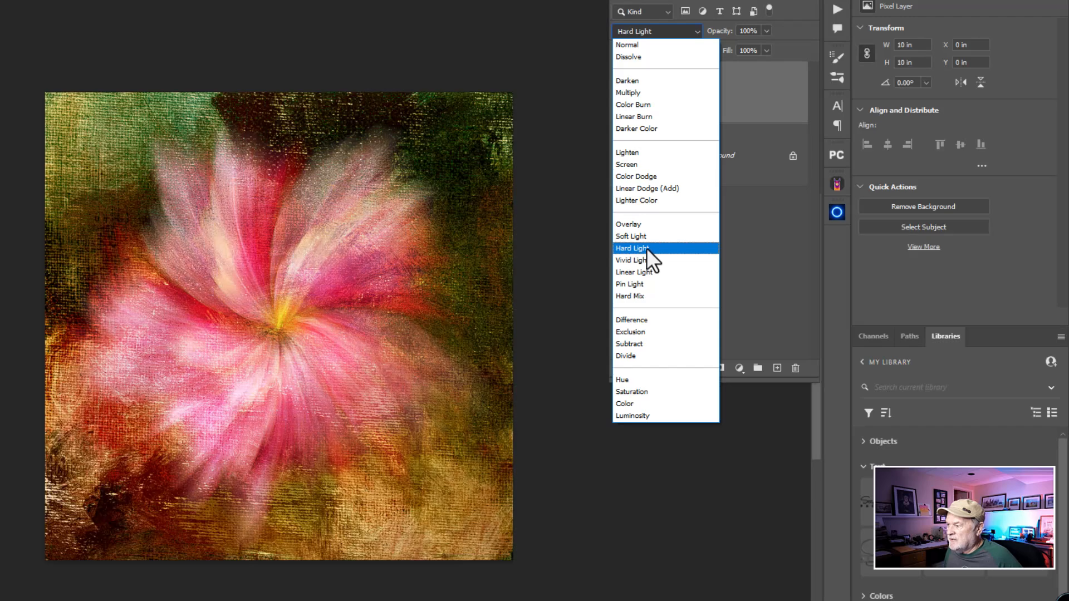
left_click(646, 272)
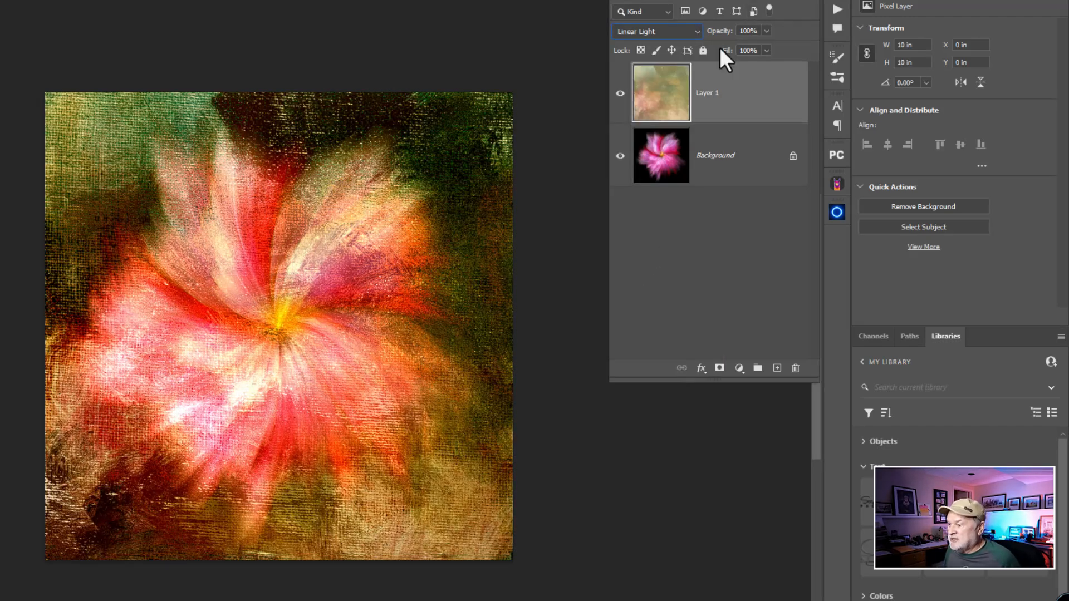
mouse_move(728, 31)
left_mouse_down()
mouse_move(710, 34)
mouse_move(719, 35)
left_mouse_up()
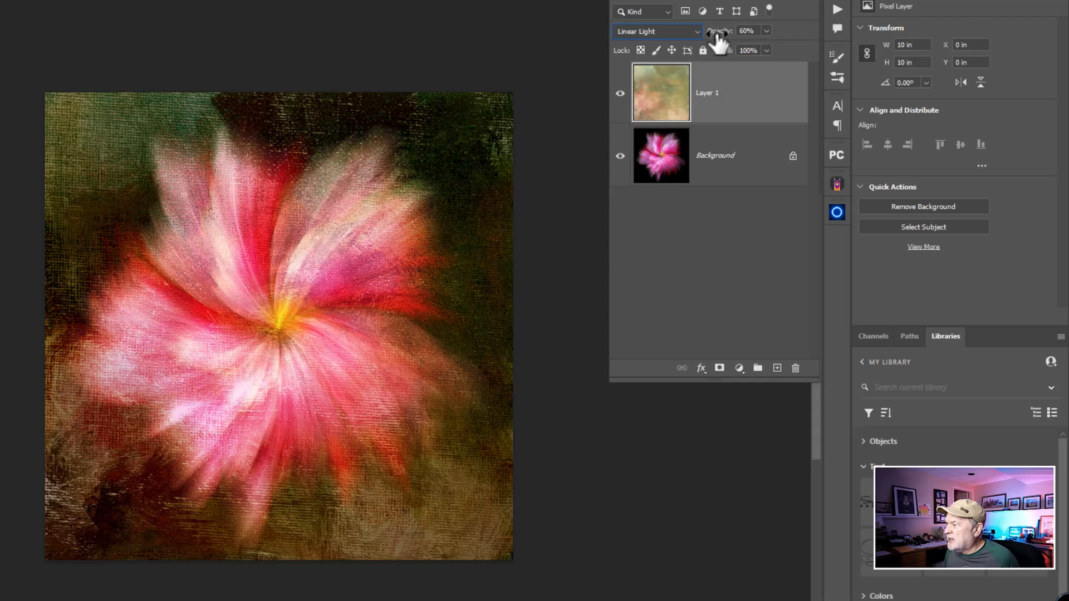
Compare the flower with and without the canvas texture, and merge the texture layer into the Background
left_click(623, 94)
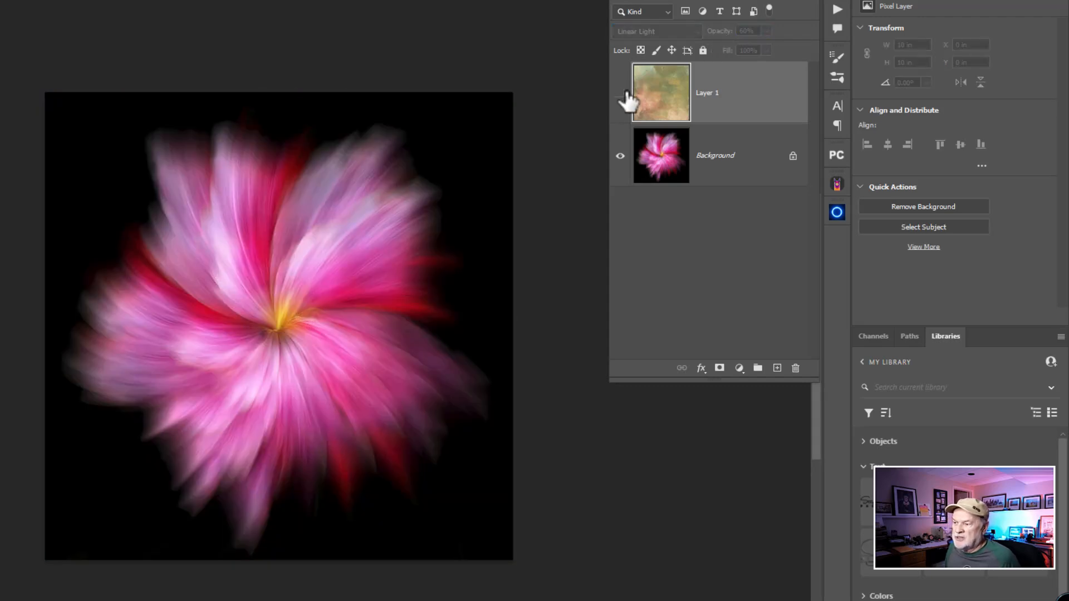
left_click(622, 93)
left_click(622, 93)
left_click(623, 94)
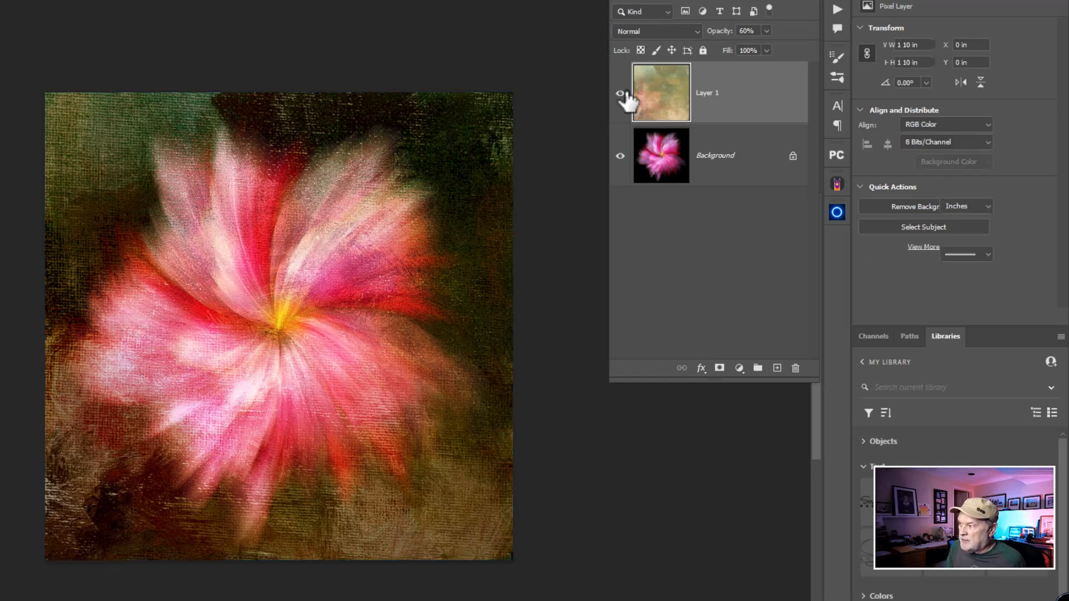
key("ctrl+e")
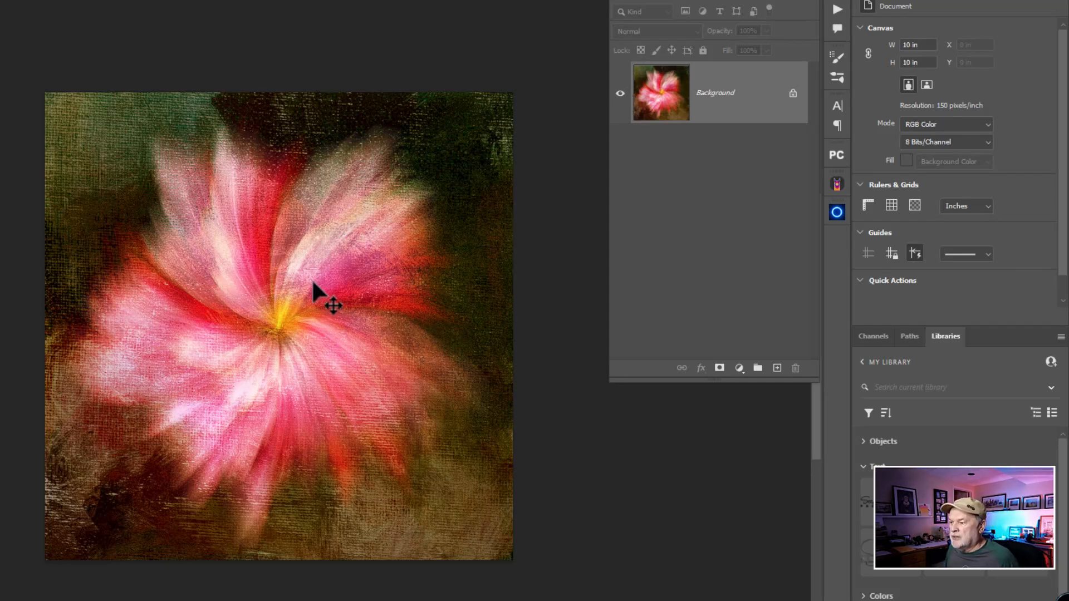
Convert the locked Background into a regular layer and add a new empty layer beneath it
scroll(313, 283, "up", 1)
scroll(313, 283, "down", 2)
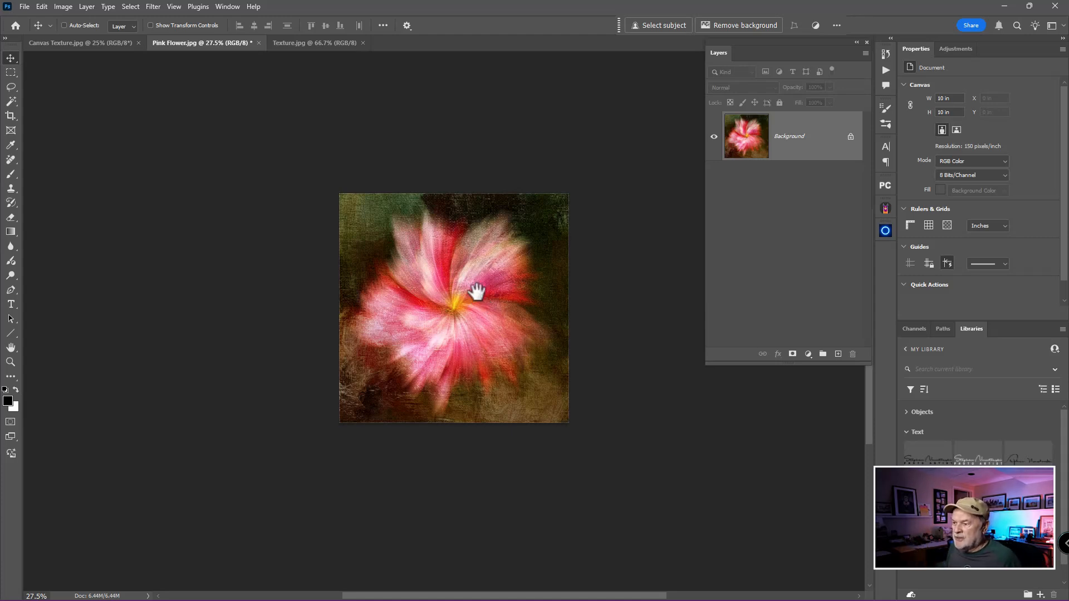
left_click_drag(477, 286, 249, 231)
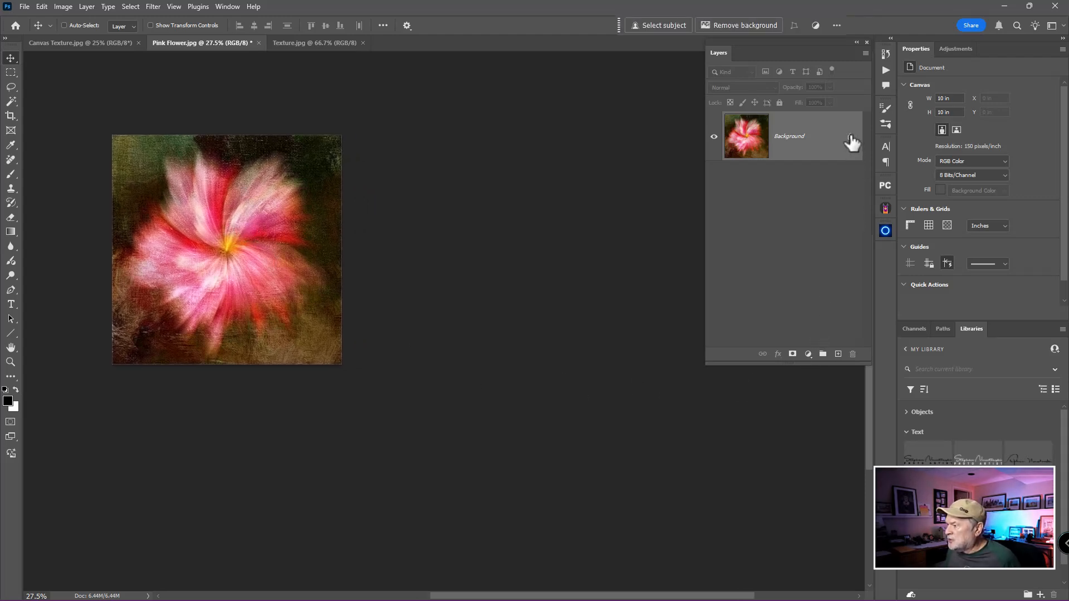
left_click(785, 146)
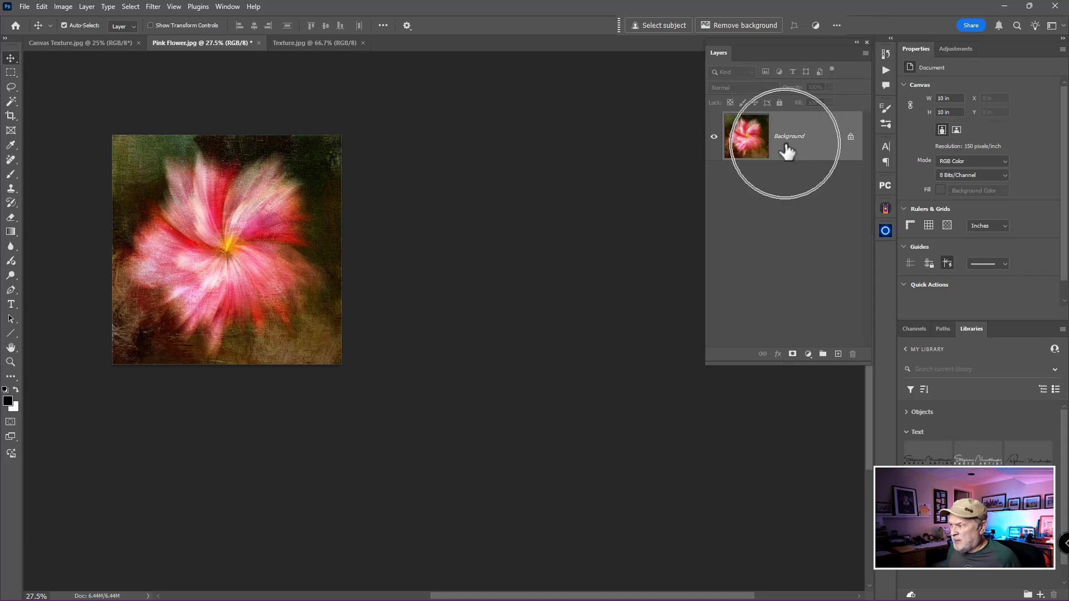
left_click(850, 138)
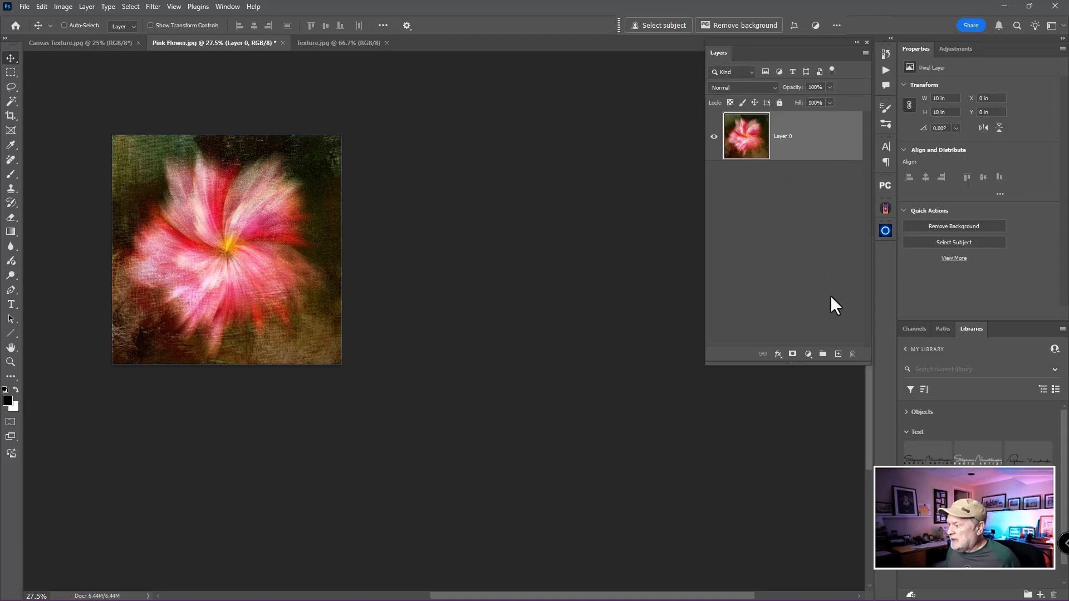
left_click(839, 355)
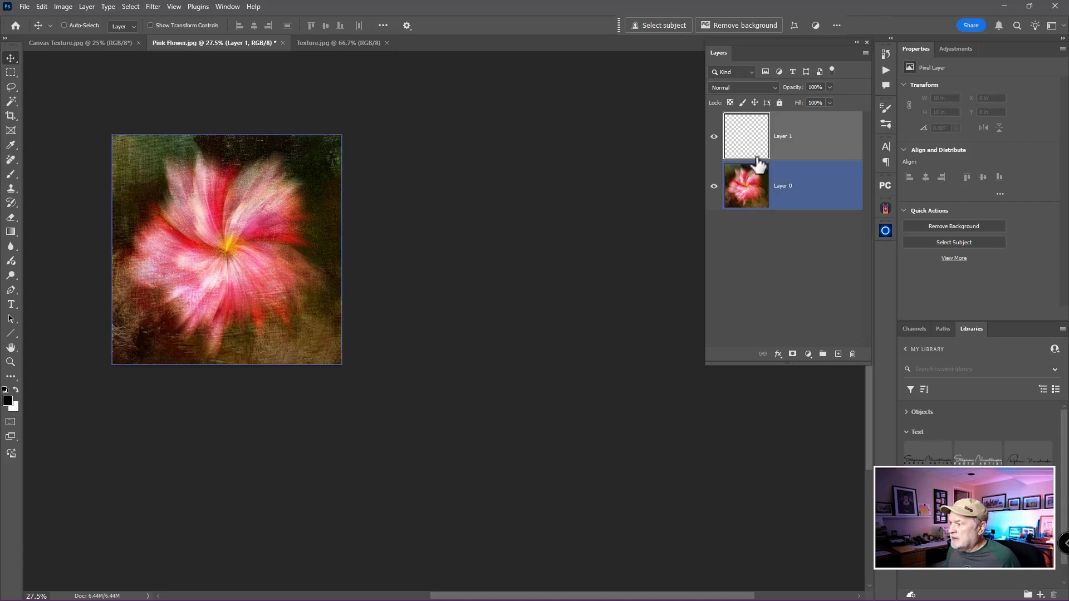
left_click_drag(756, 148, 759, 263)
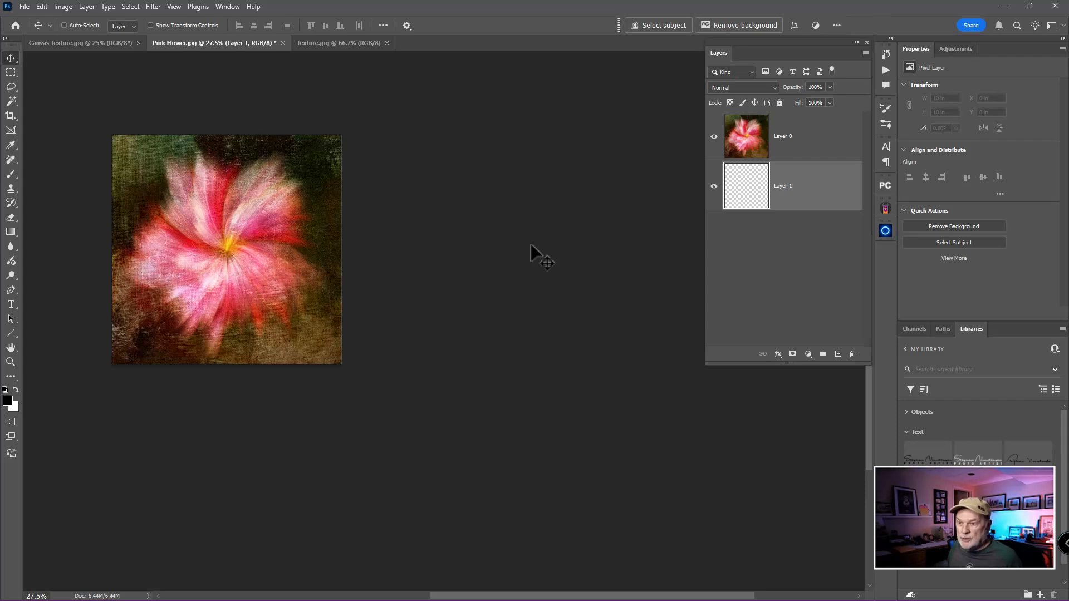
Extend the canvas to the right of the flower with transparent space, to roughly three and a half times its width, using the Crop tool
key("c")
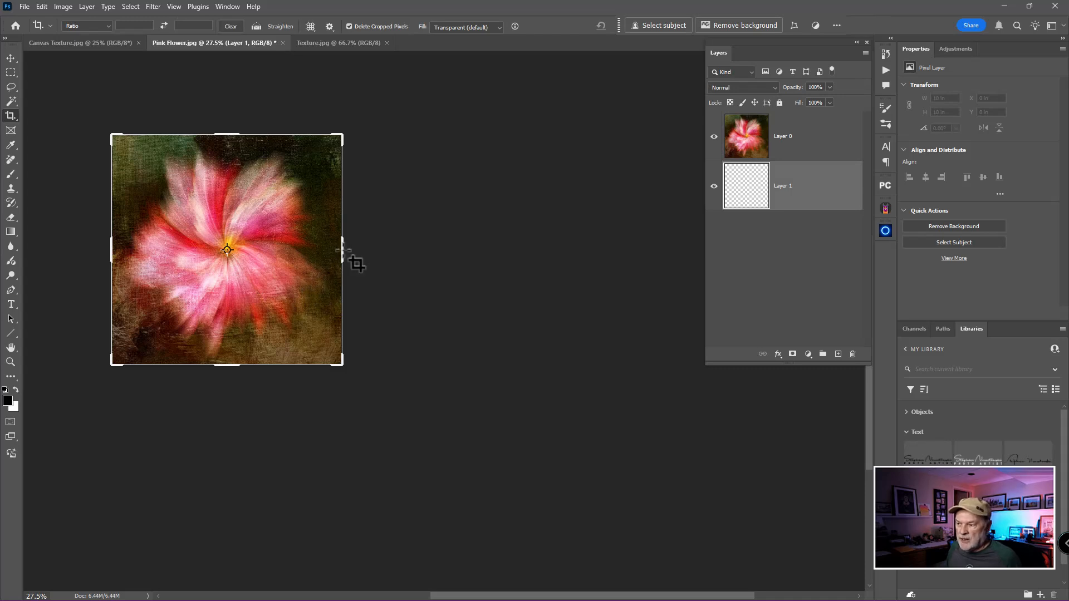
left_click_drag(346, 250, 353, 253)
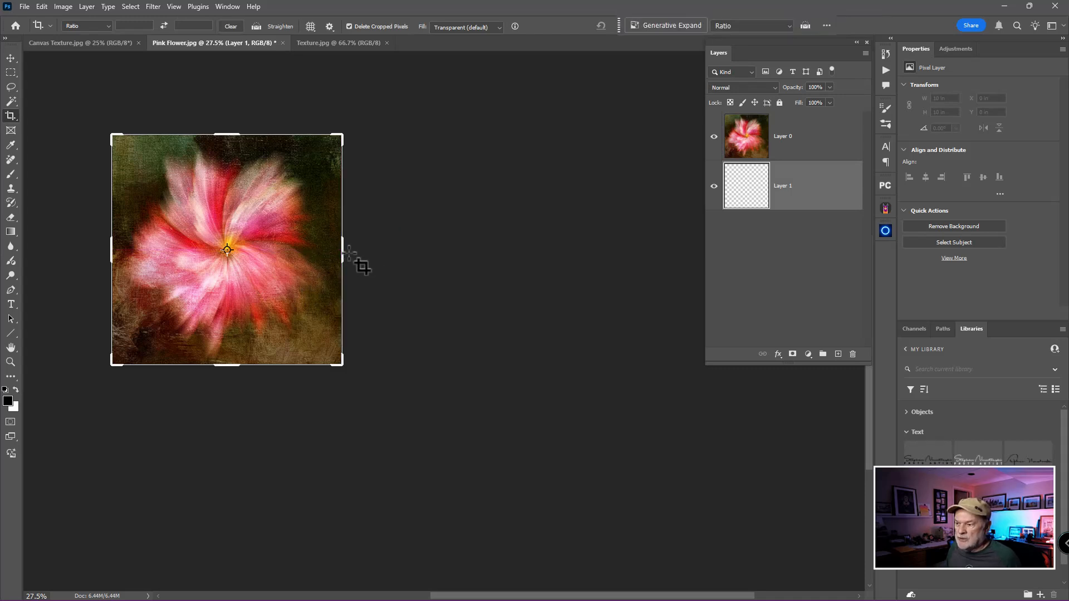
left_click(343, 253)
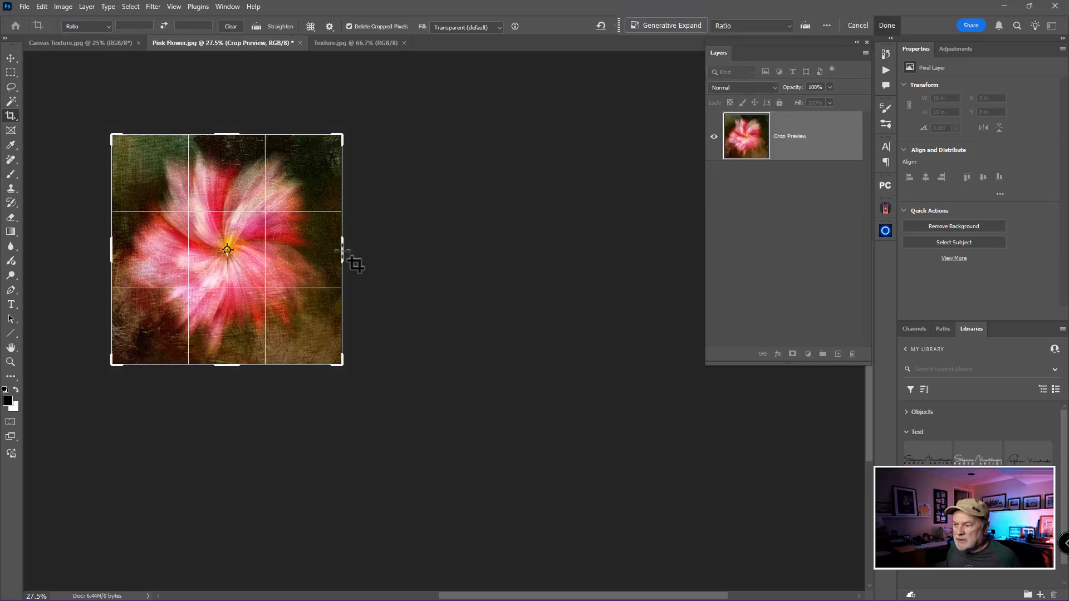
left_click_drag(342, 251, 639, 256)
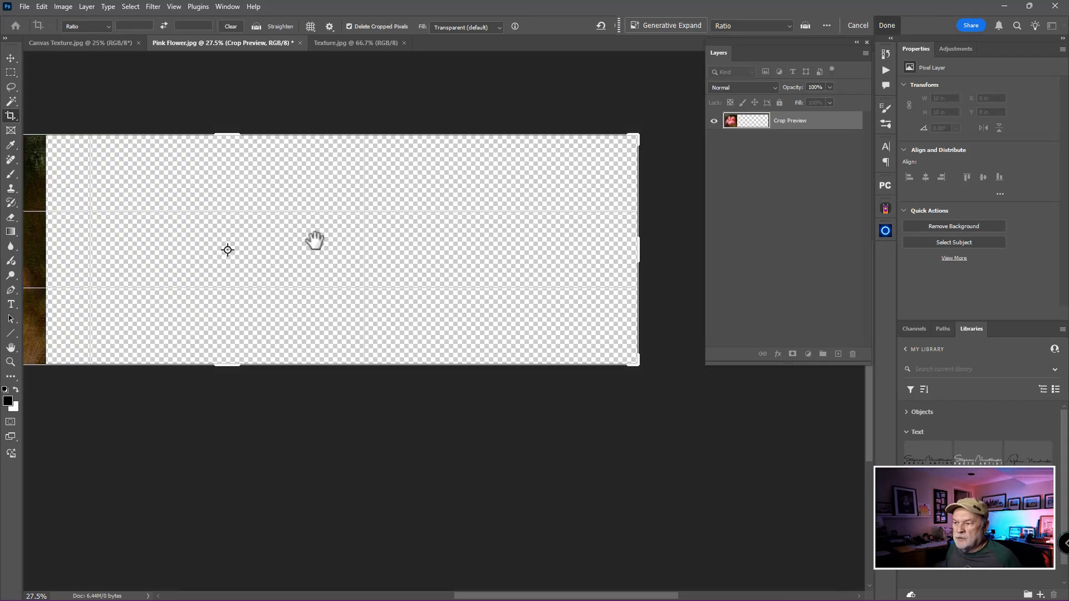
left_click_drag(312, 239, 407, 234)
key("v")
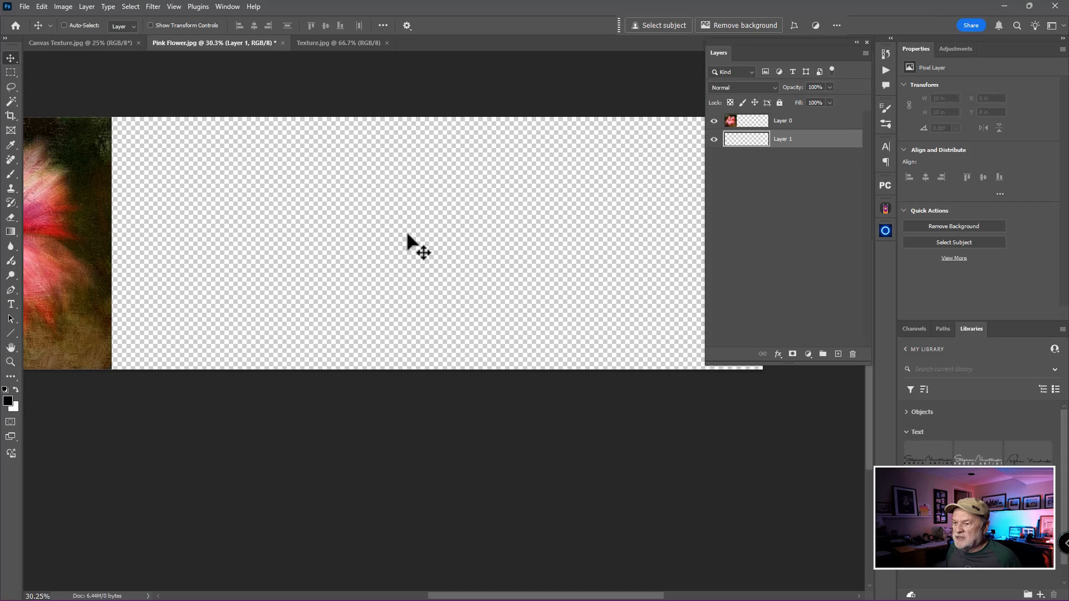
Check what the empty Layer 1 and the flower Layer 0 contain by toggling their visibility, with Layer 0 made active
scroll(407, 235, "down", 5)
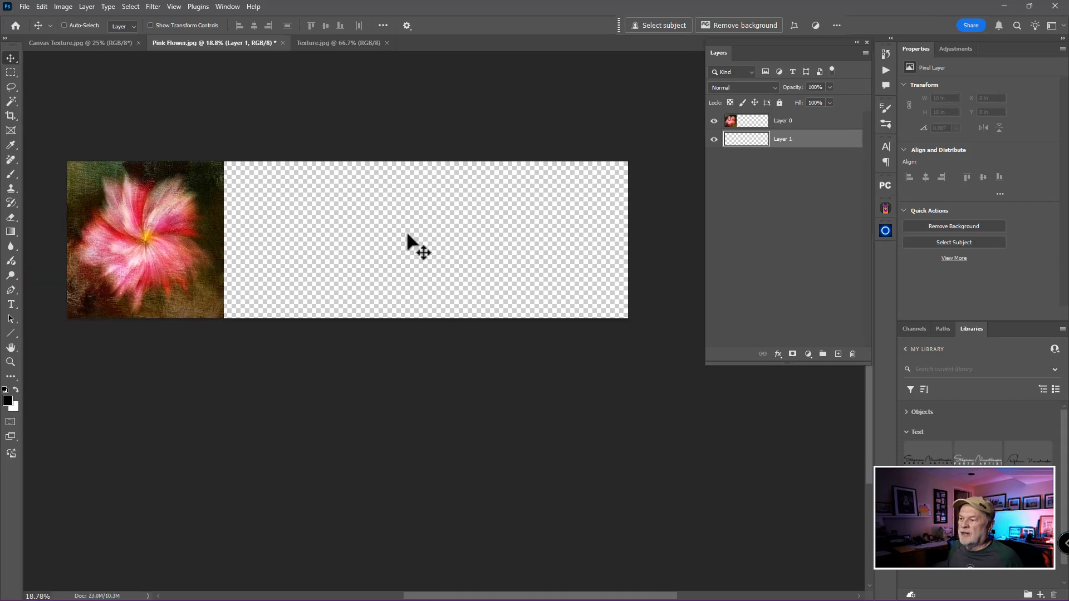
key("space")
left_click_drag(406, 232, 451, 220)
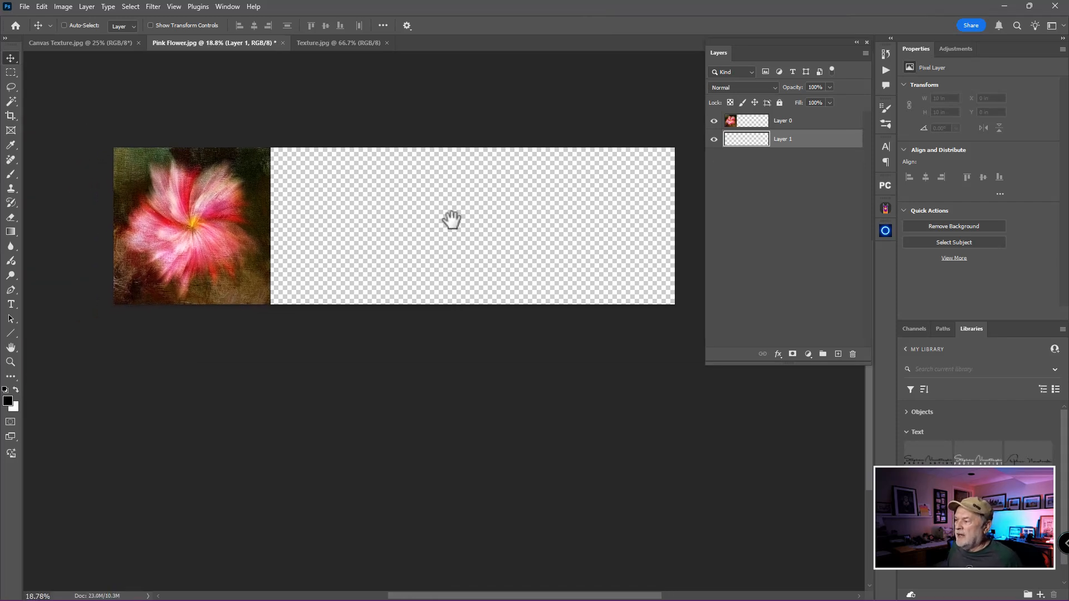
left_click(713, 139)
left_click(714, 140)
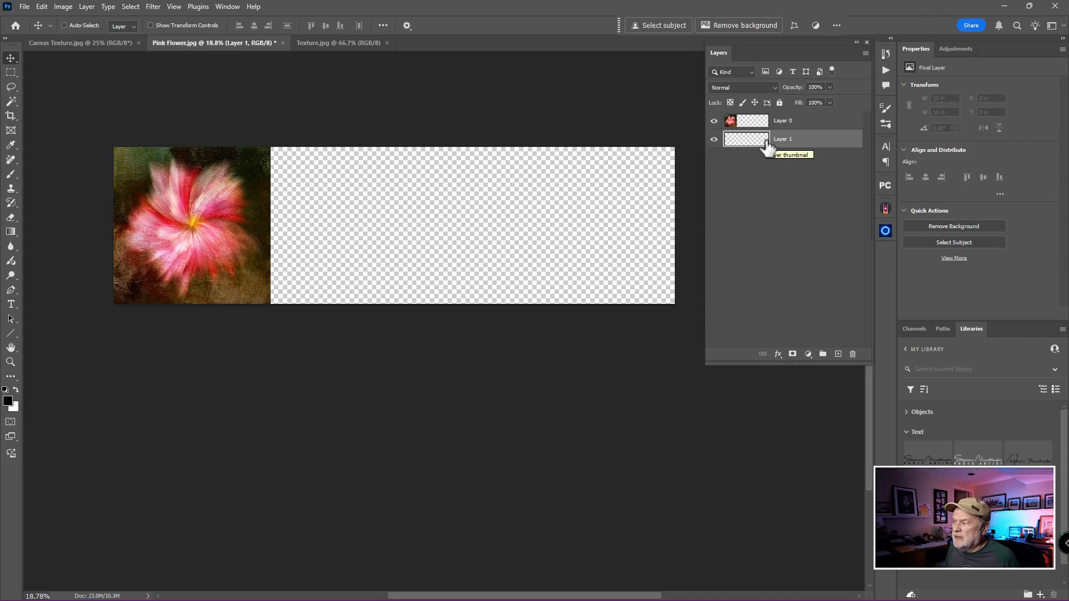
left_click(741, 120)
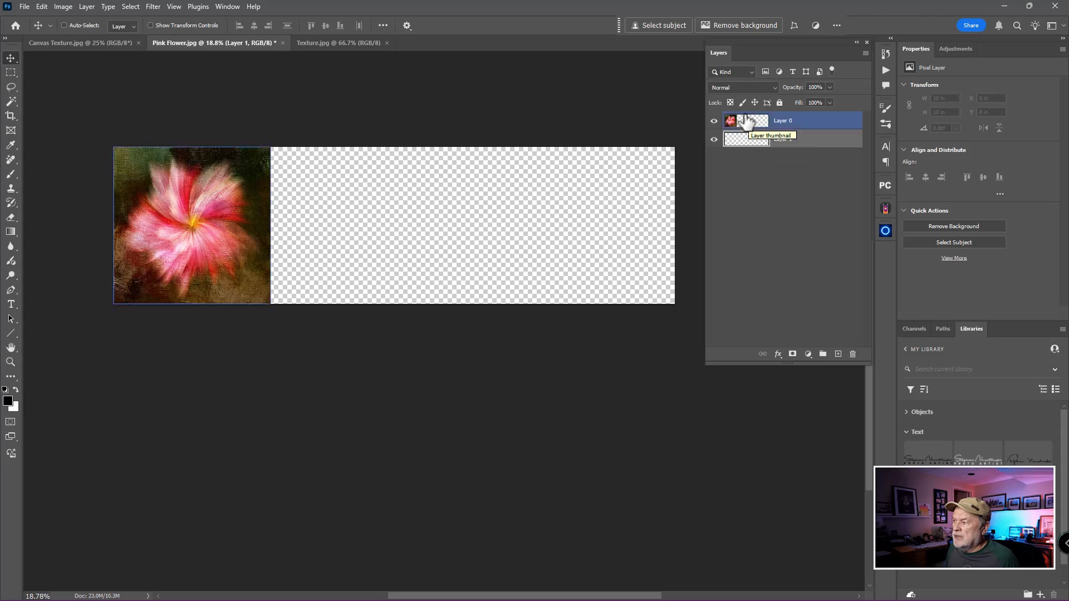
left_click(714, 120)
left_click(714, 121)
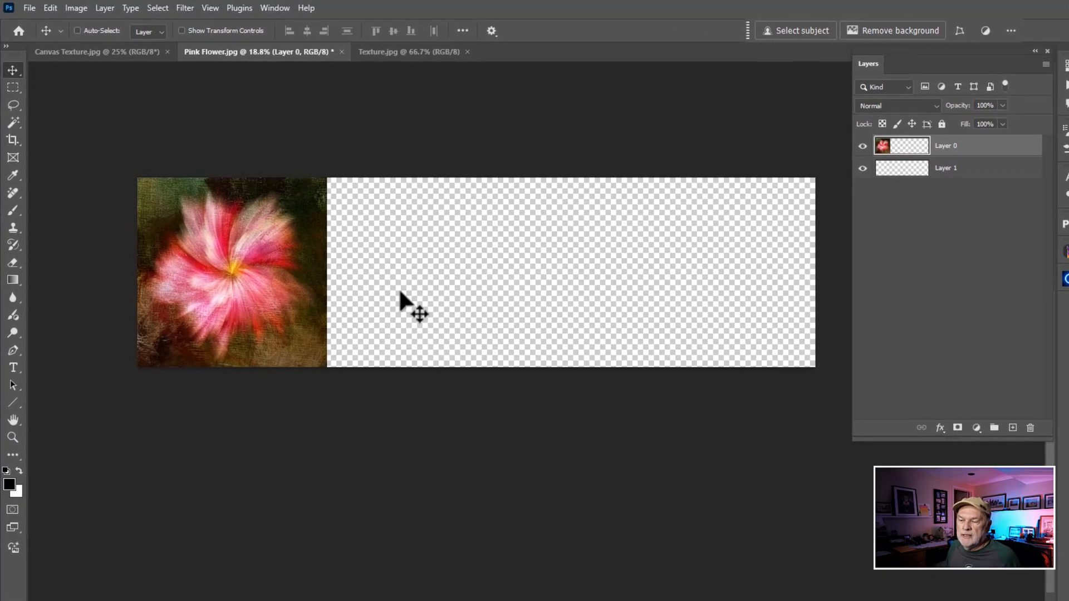
Try copying the flower layer with the Move tool to a freely chosen spot overlapping the original, and remove the copy
left_click(16, 68)
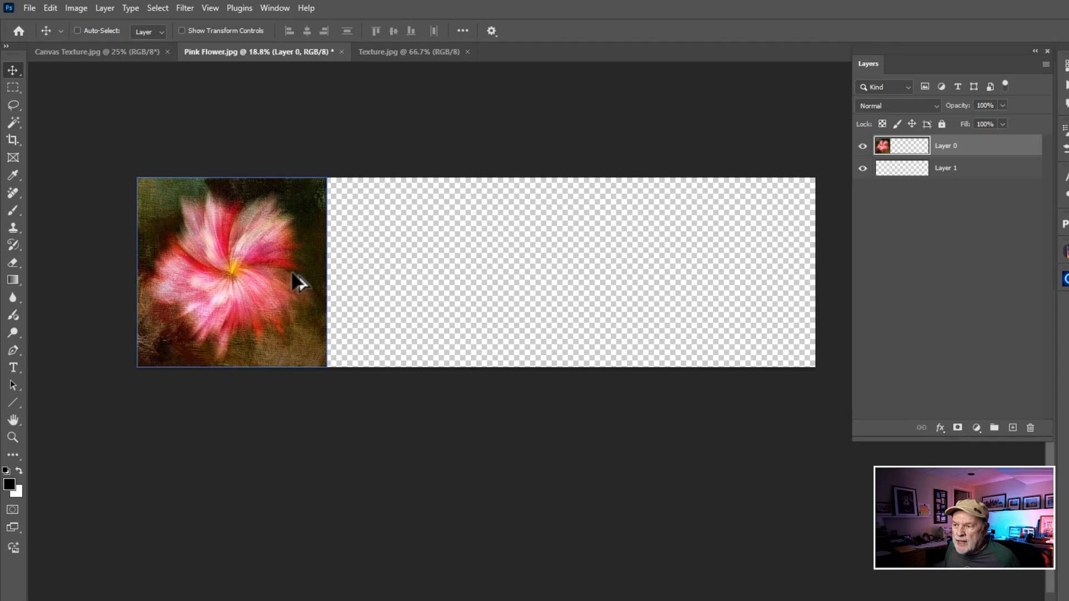
left_click_drag(299, 283, 293, 306)
left_click_drag(405, 281, 427, 320)
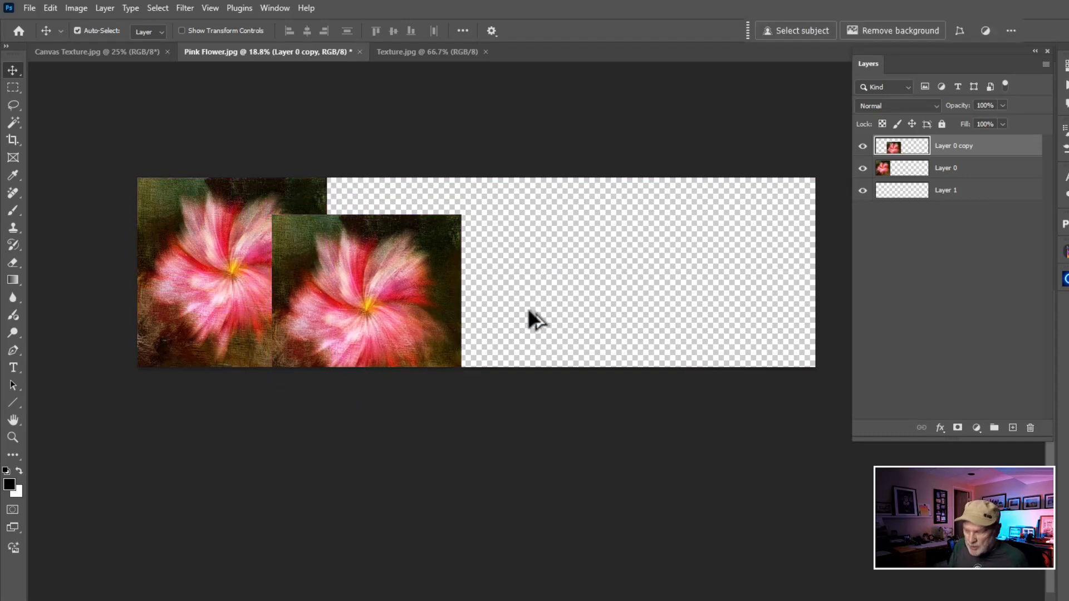
key("Delete")
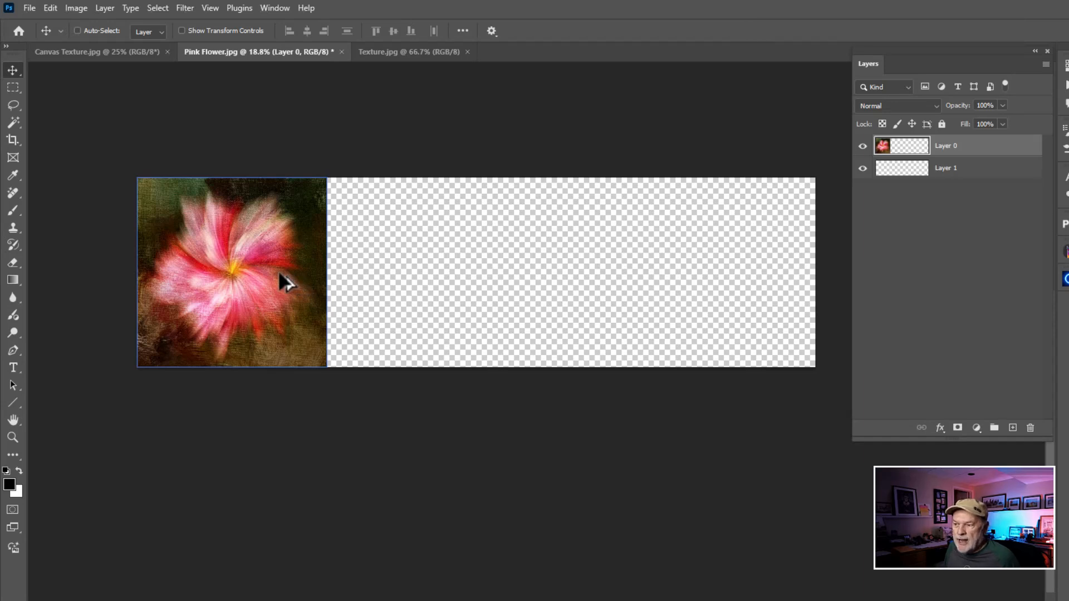
Try placing two horizontally constrained copies of the flower to the right of the original, and undo both
left_click_drag(279, 274, 348, 270)
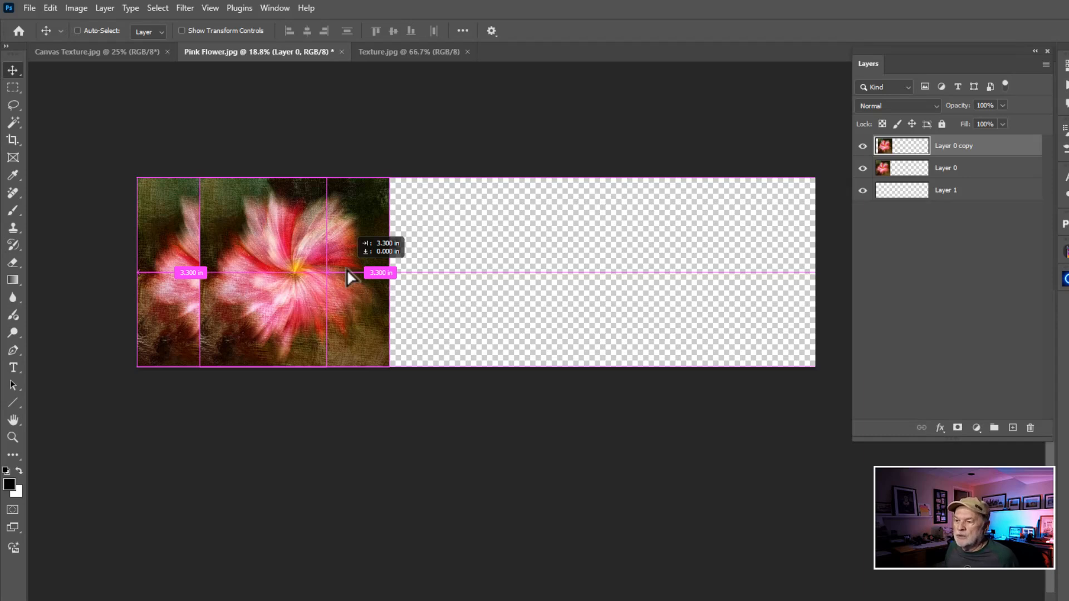
left_click_drag(347, 271, 697, 283)
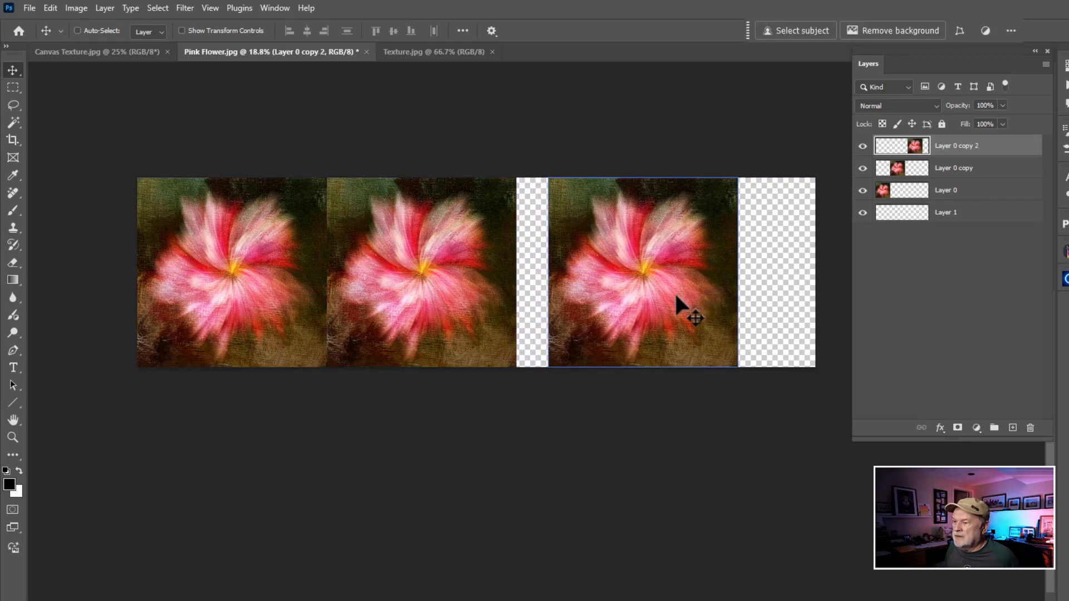
key("ctrl+z")
key("ctrl+z")
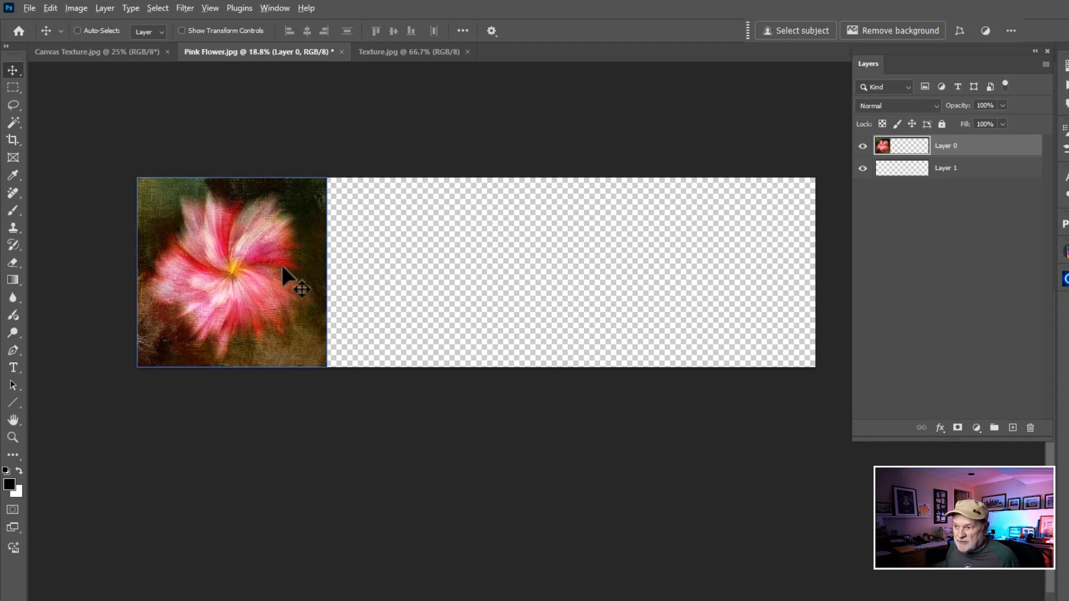
Place two copies of the flower in a horizontal row with gaps of about 0.467 in, checking the Snap To options between copies
left_click_drag(282, 266, 479, 279)
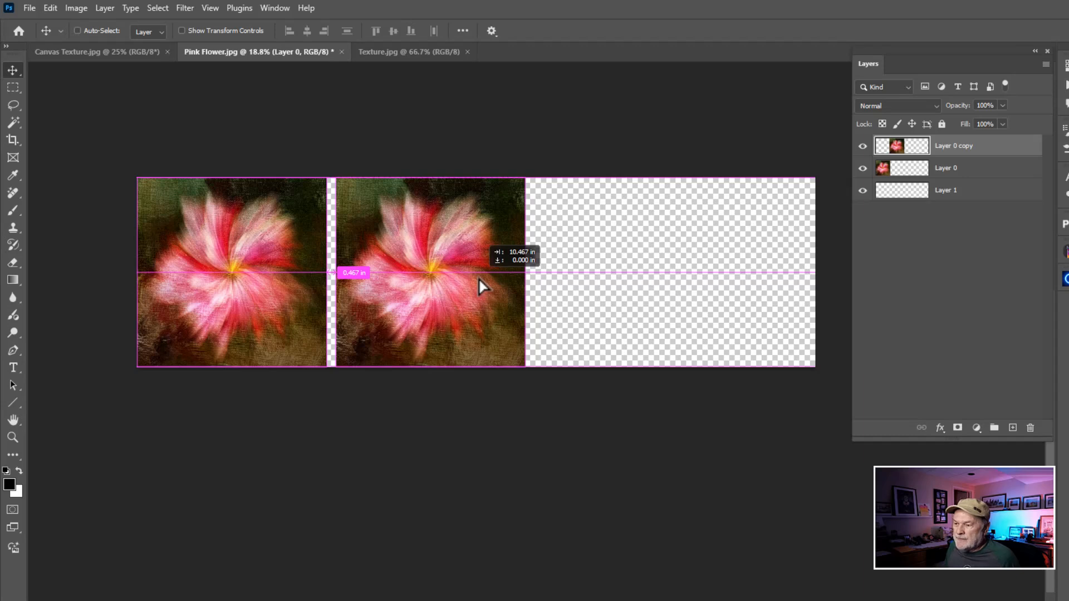
left_click_drag(479, 279, 479, 278)
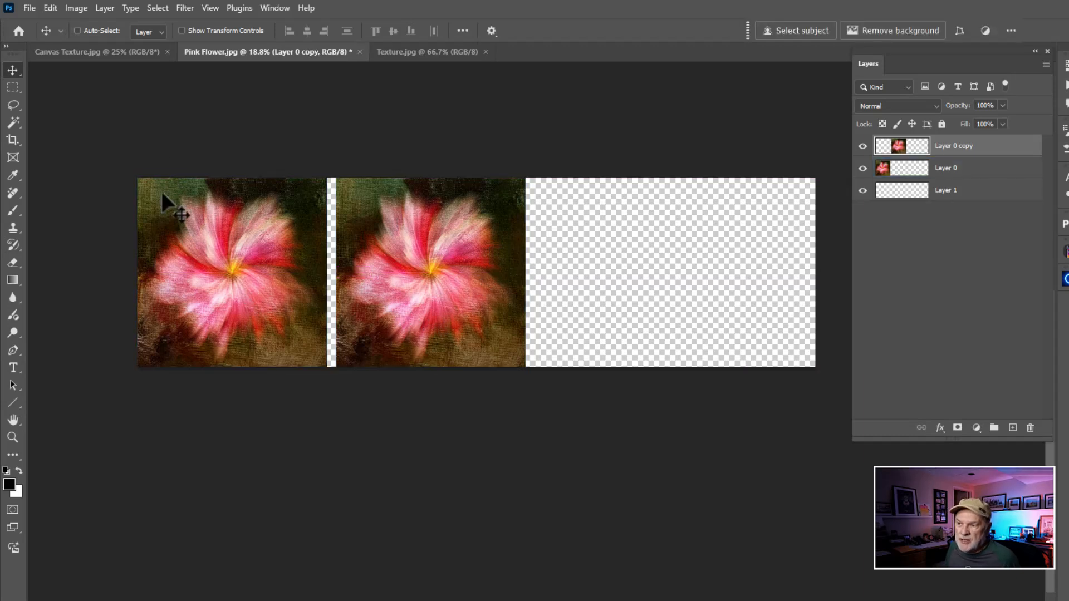
left_click(210, 7)
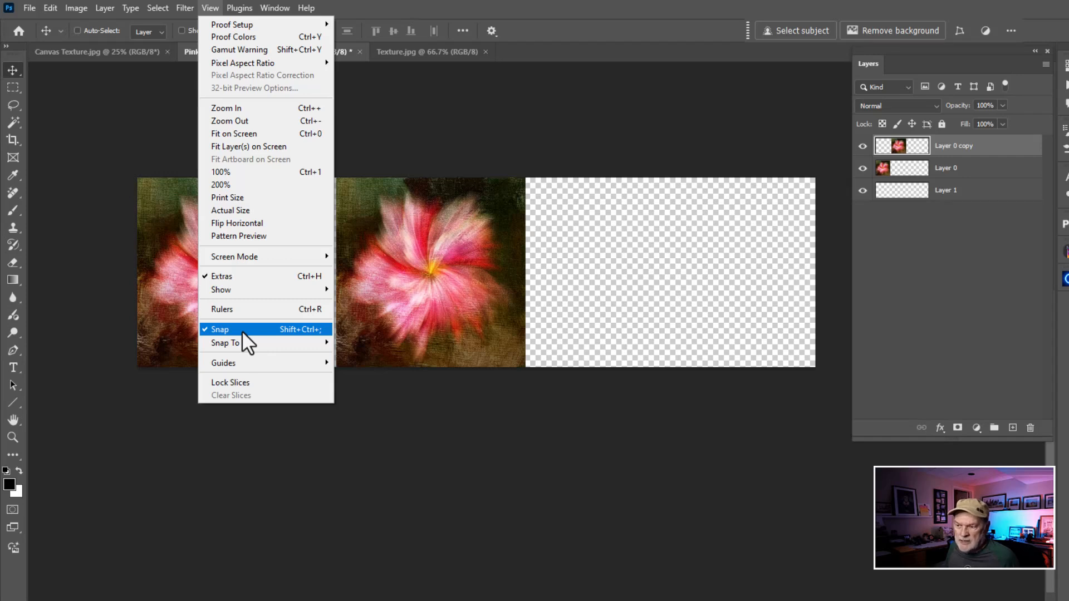
mouse_move(245, 343)
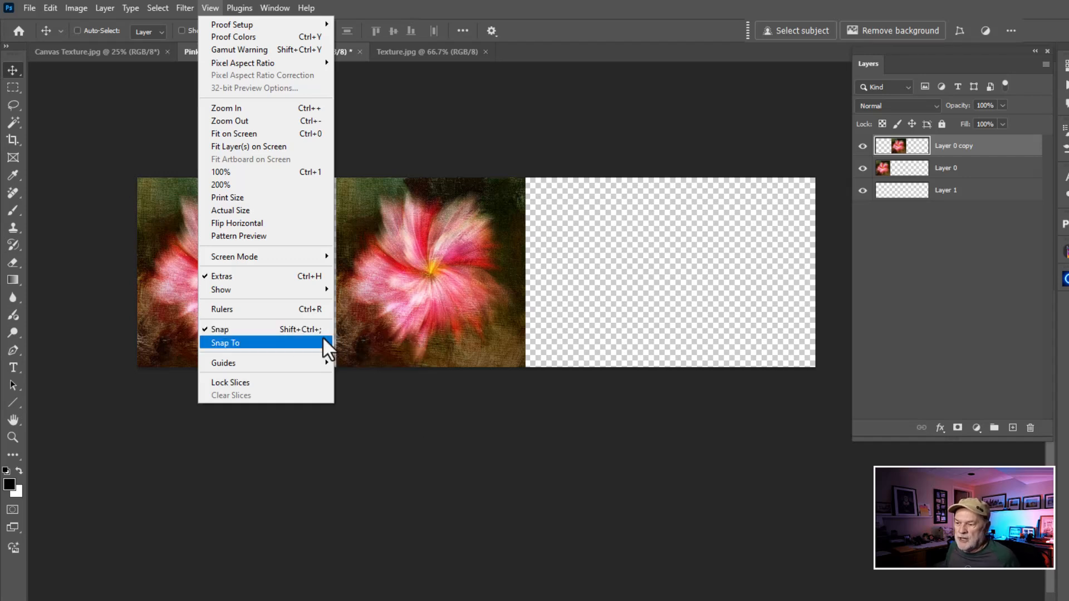
mouse_move(320, 344)
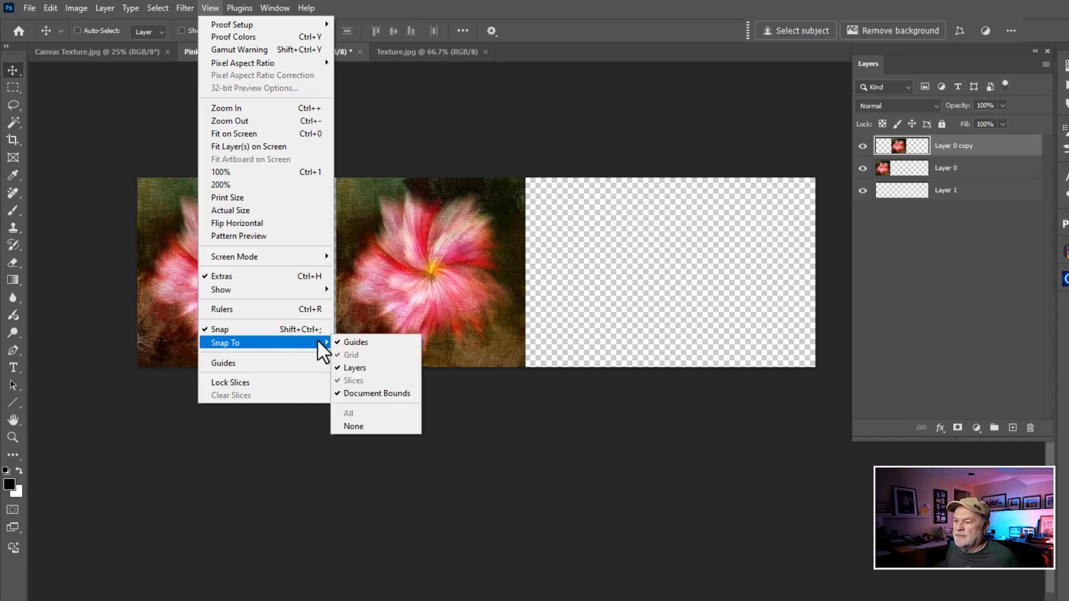
left_click(434, 126)
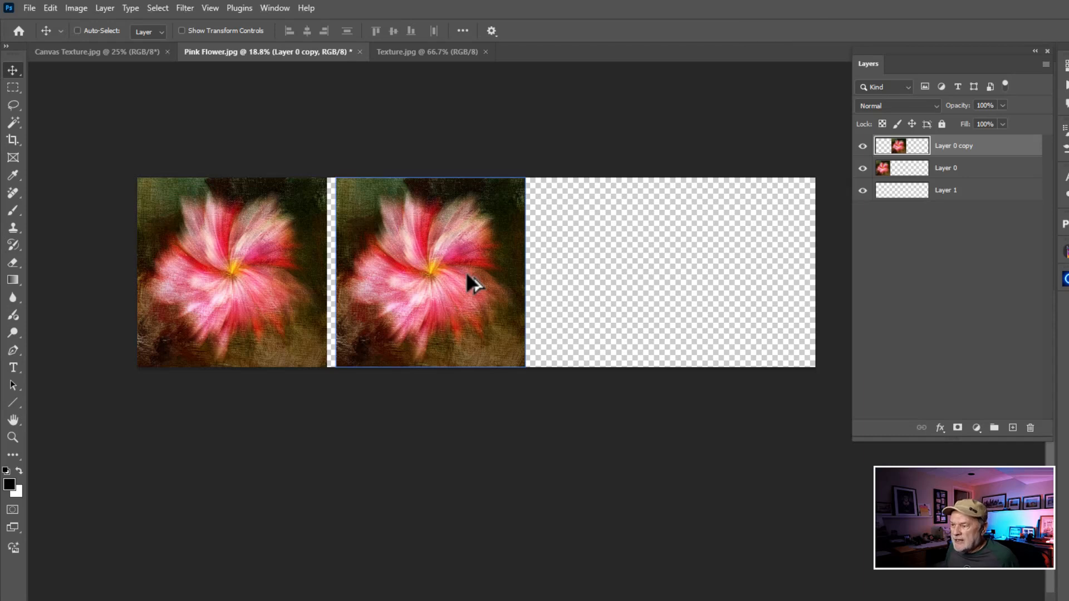
left_click_drag(468, 275, 666, 283)
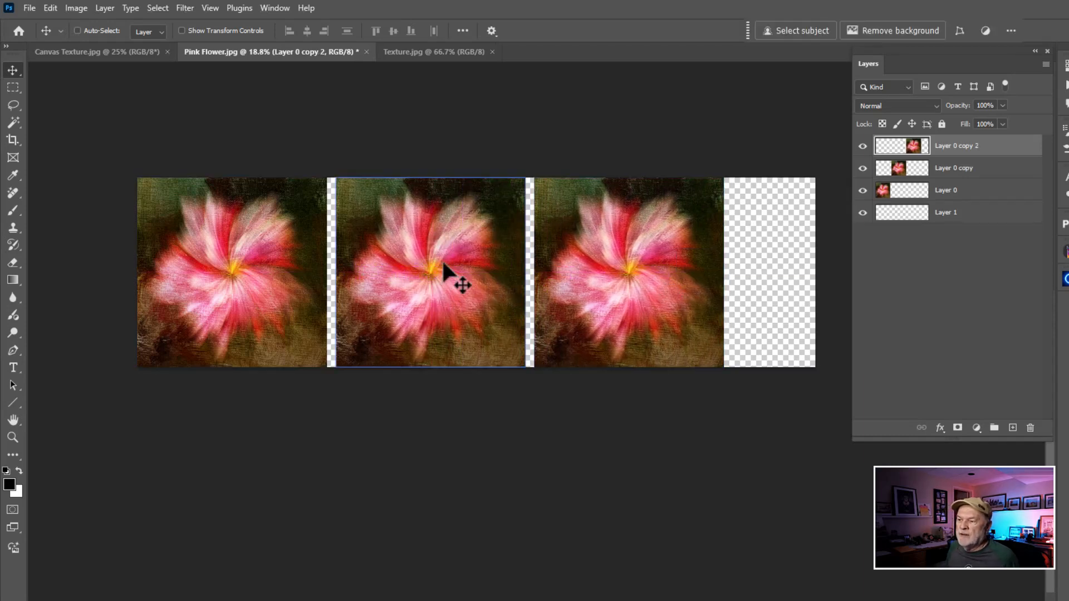
left_click(326, 282, "ctrl")
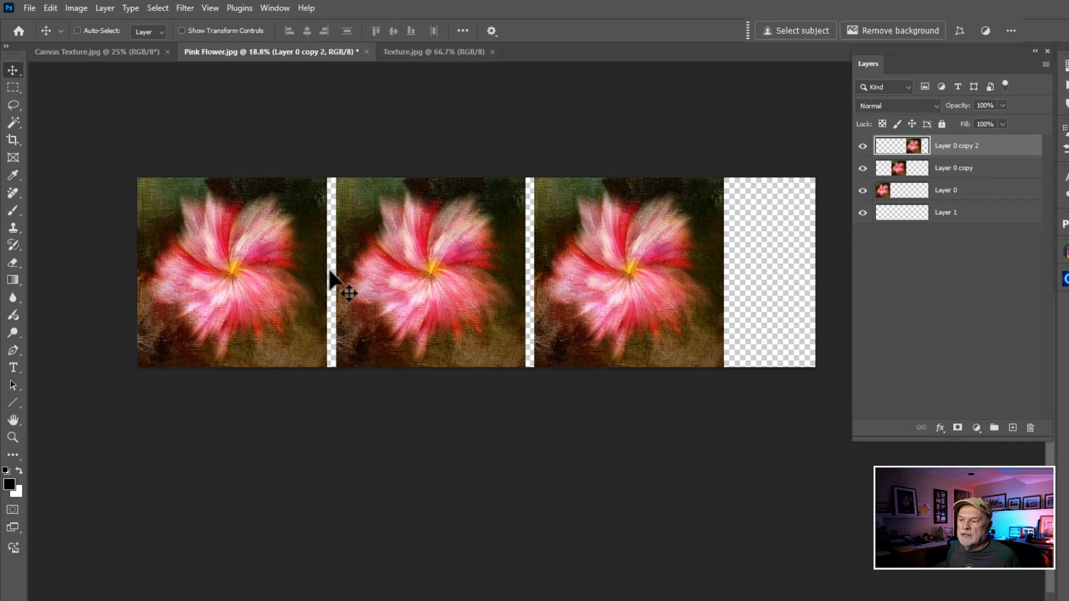
key("ctrl")
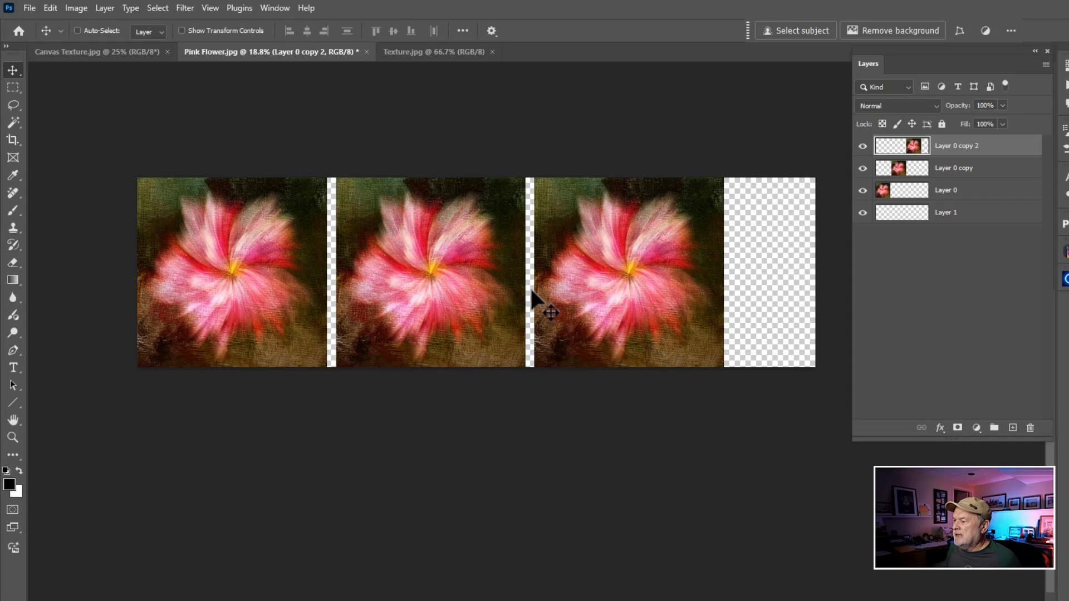
Make Layer 1 active and crop the canvas on its right side to the edge of the third flower
left_click(910, 219)
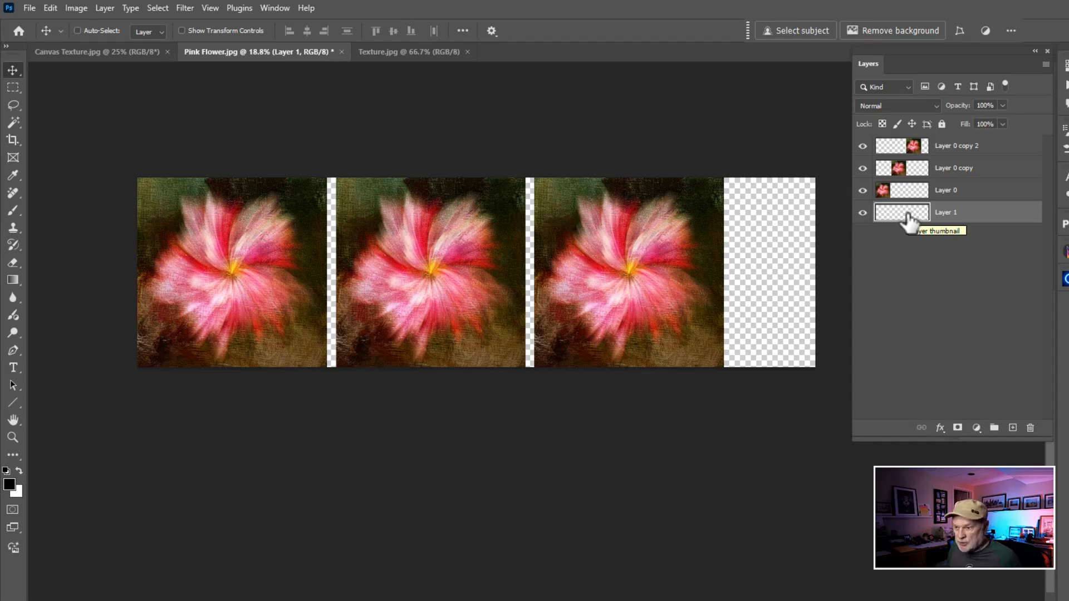
key("c")
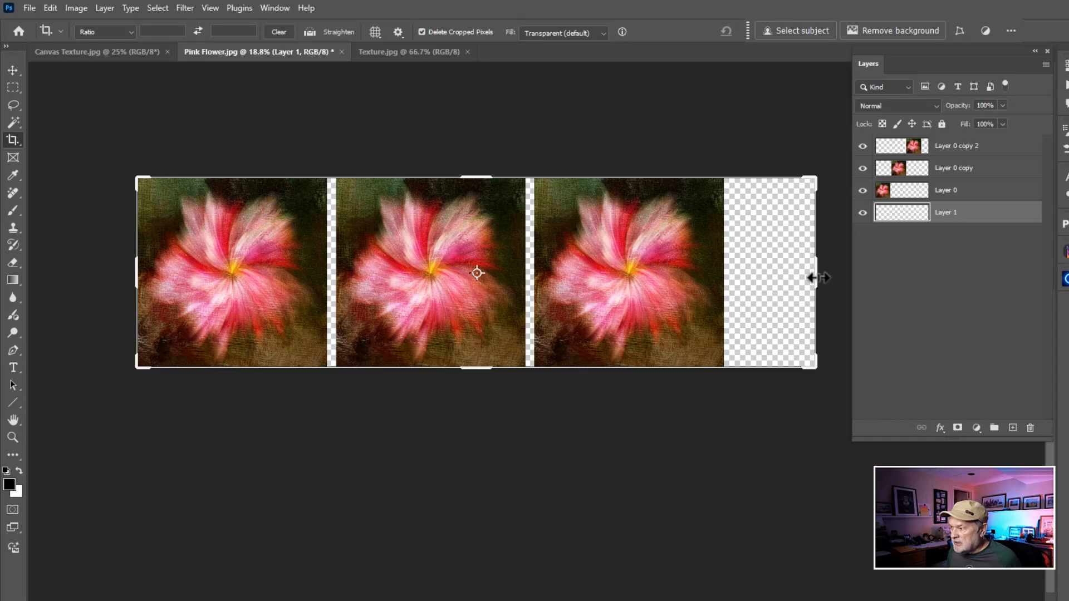
left_click_drag(817, 276, 773, 277)
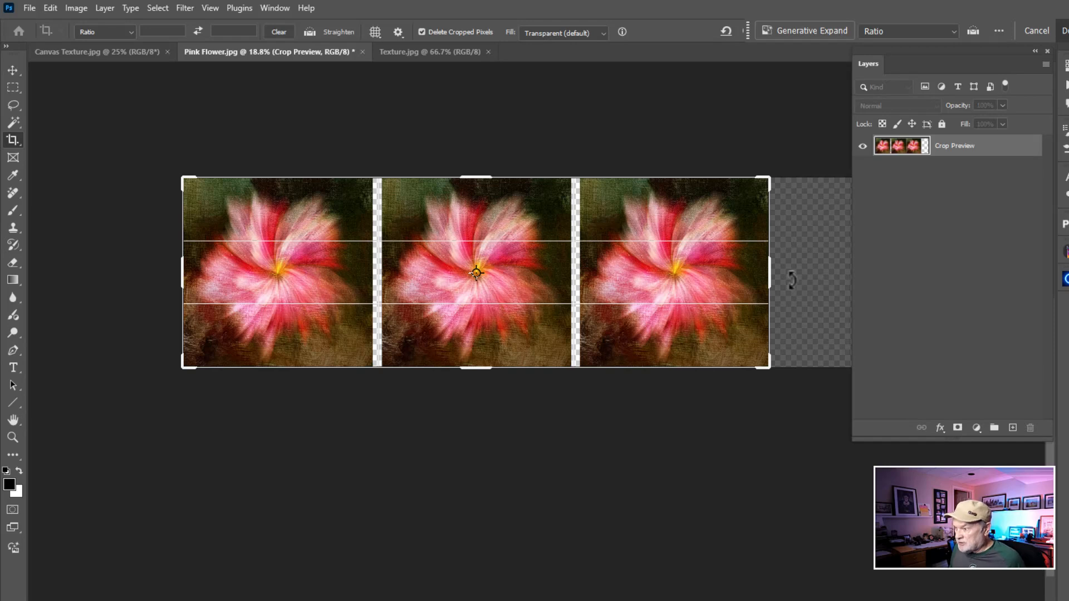
key("Return")
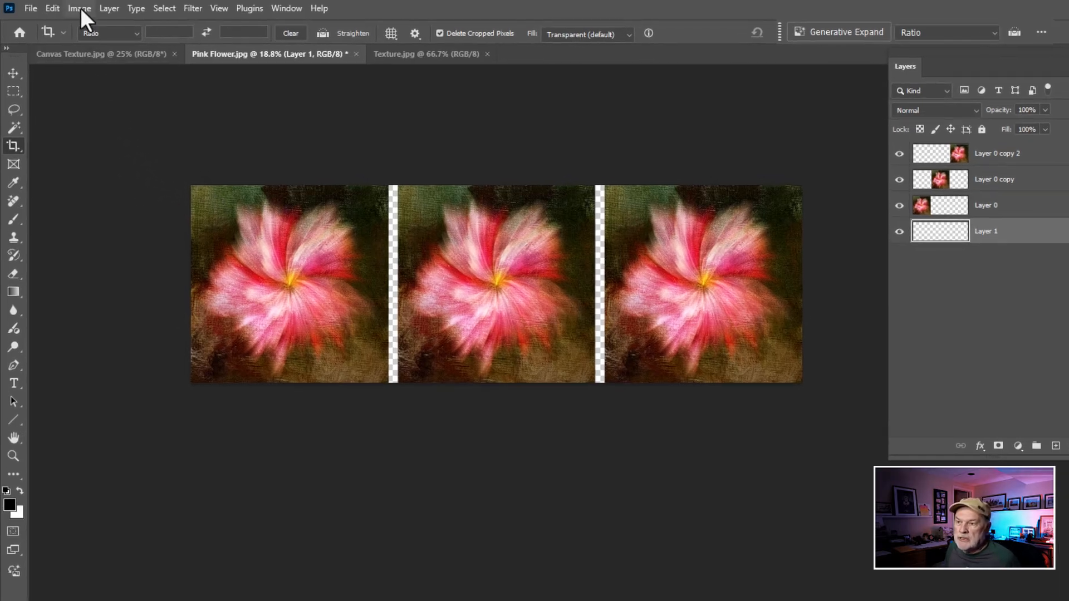
Check the cropped document's dimensions in the Image Size settings and leave them without changes
left_click(77, 8)
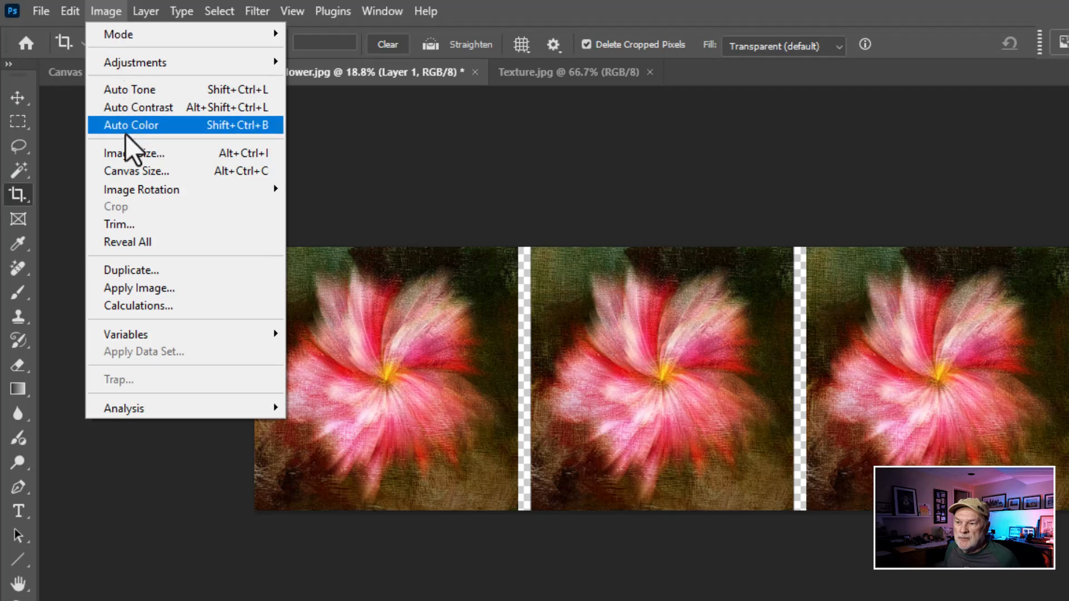
left_click(130, 155)
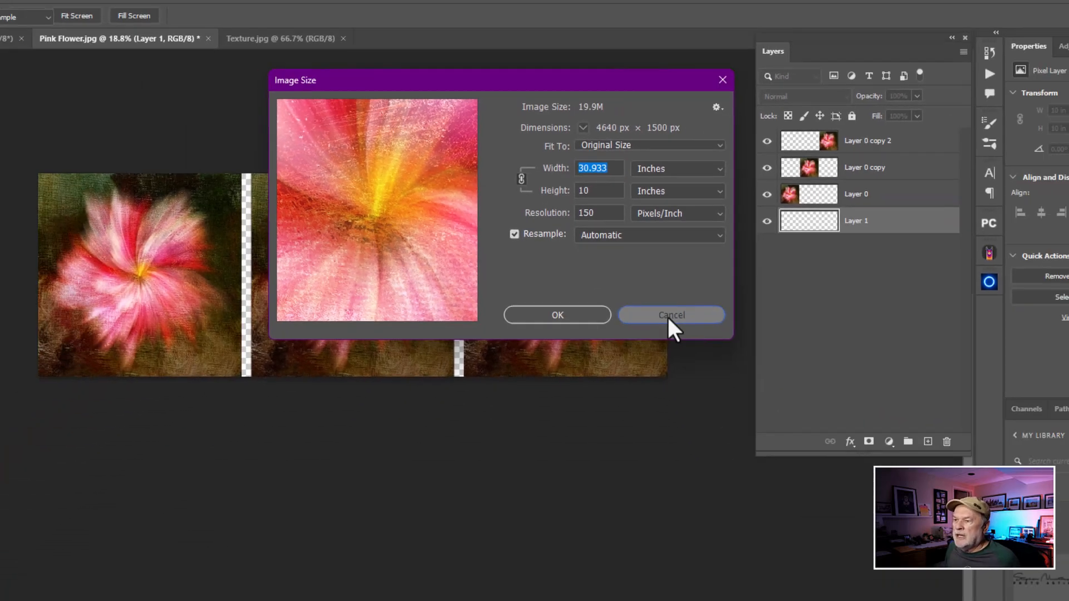
left_click(752, 478)
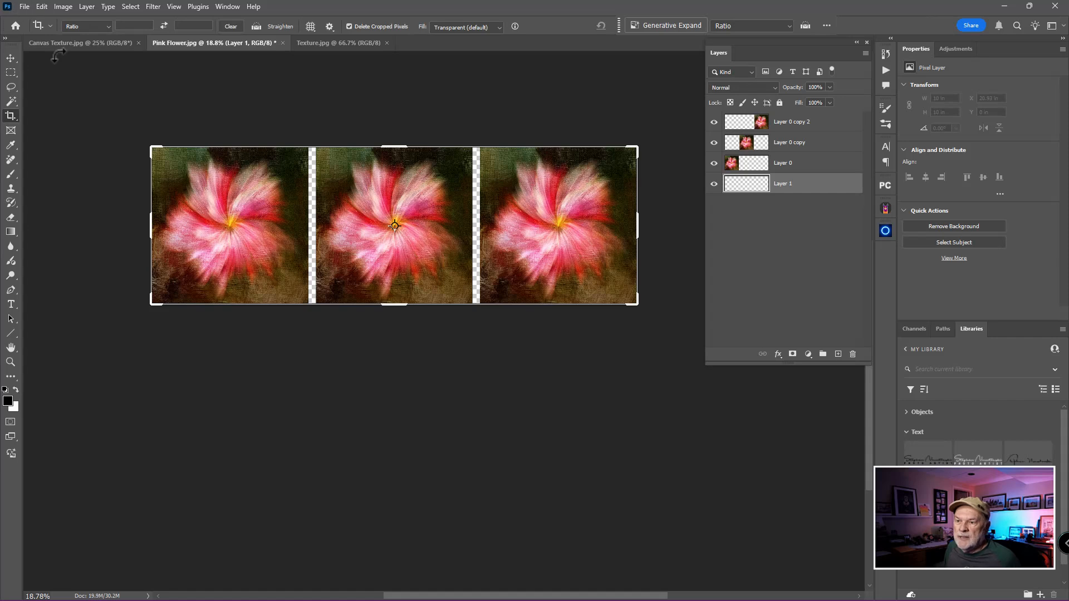
Try the middle-right and middle-left anchors in the Canvas Size settings with Relative on, and return the anchor to the centre
left_click(10, 58)
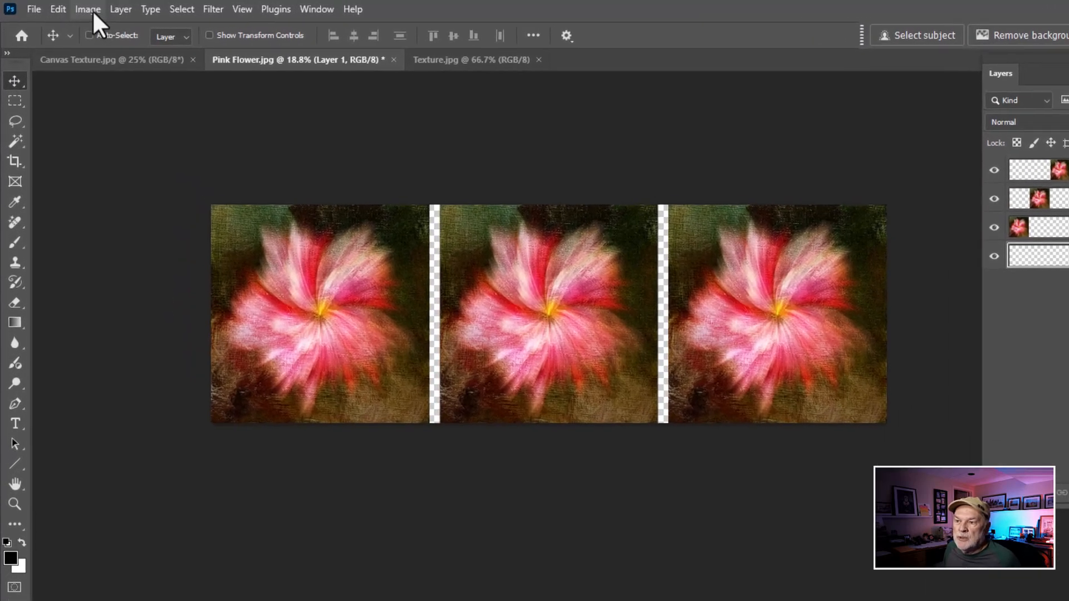
left_click(66, 7)
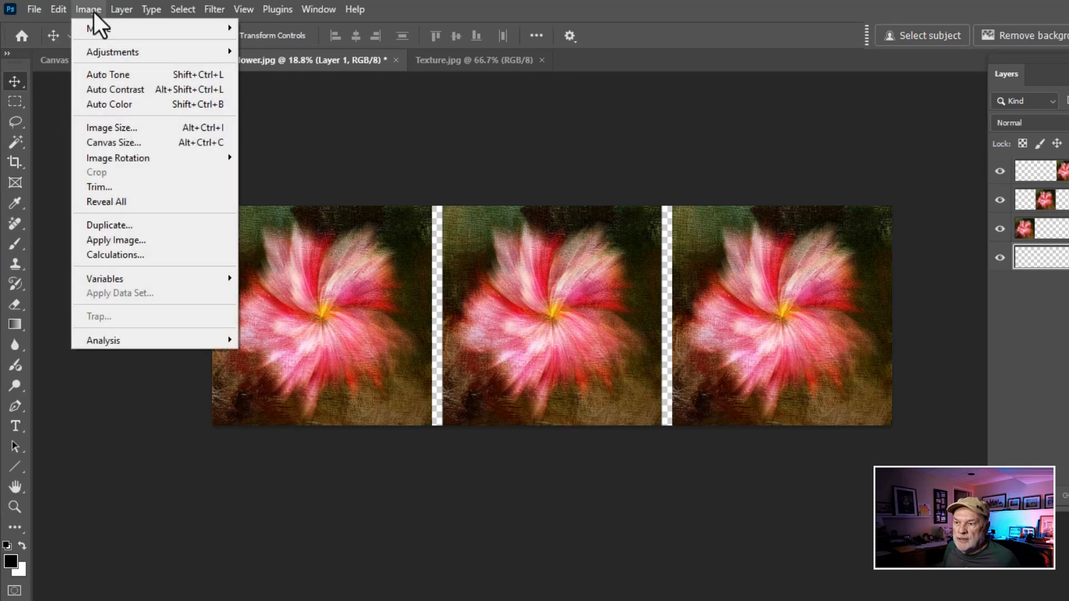
left_click(118, 143)
left_click_drag(823, 166, 737, 135)
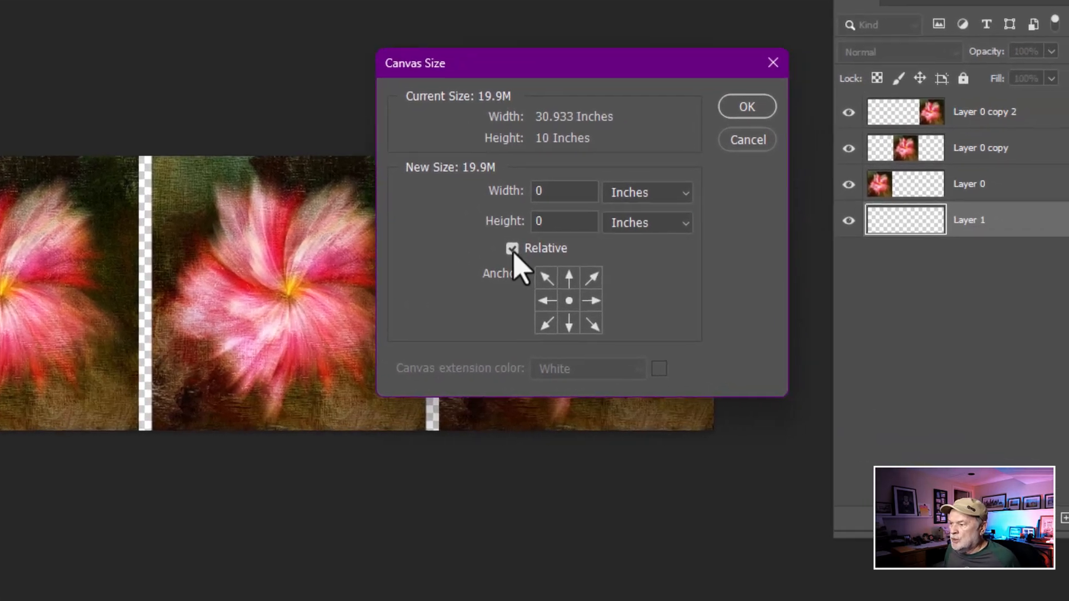
left_click(731, 280)
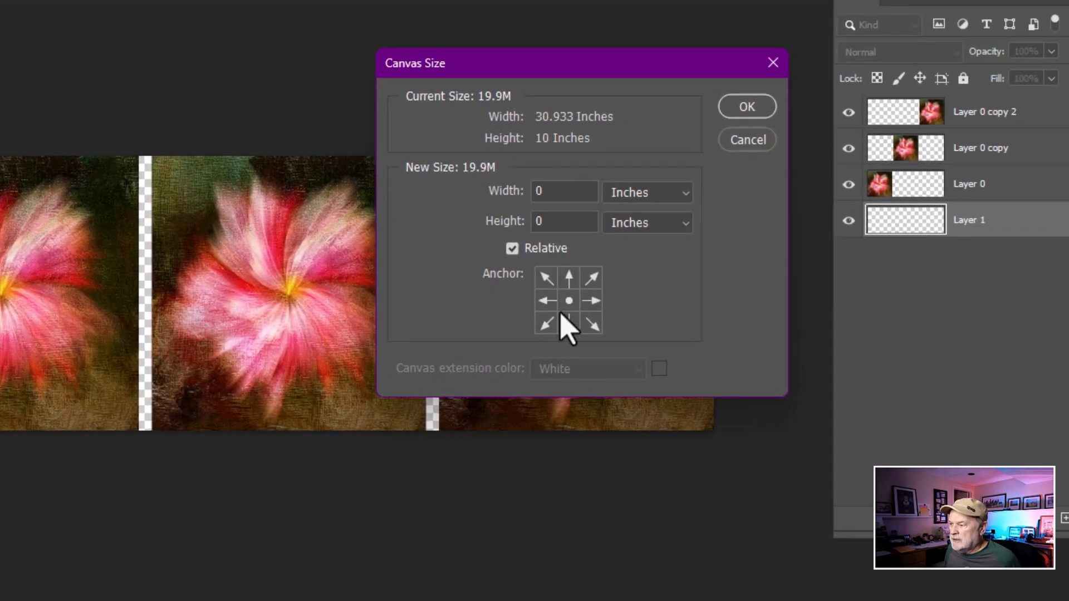
left_click(592, 305)
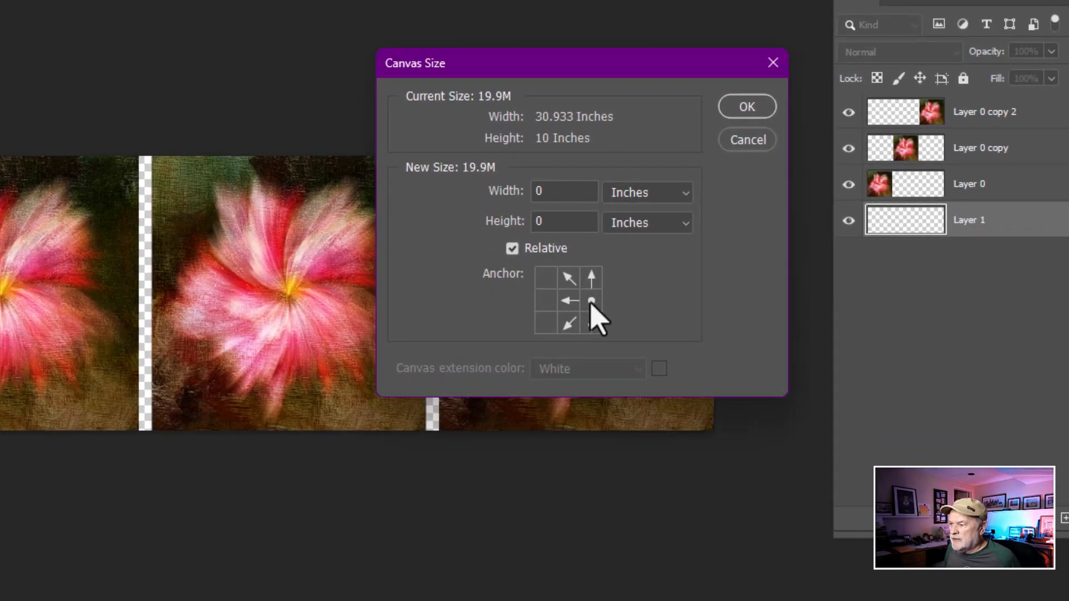
left_click(545, 303)
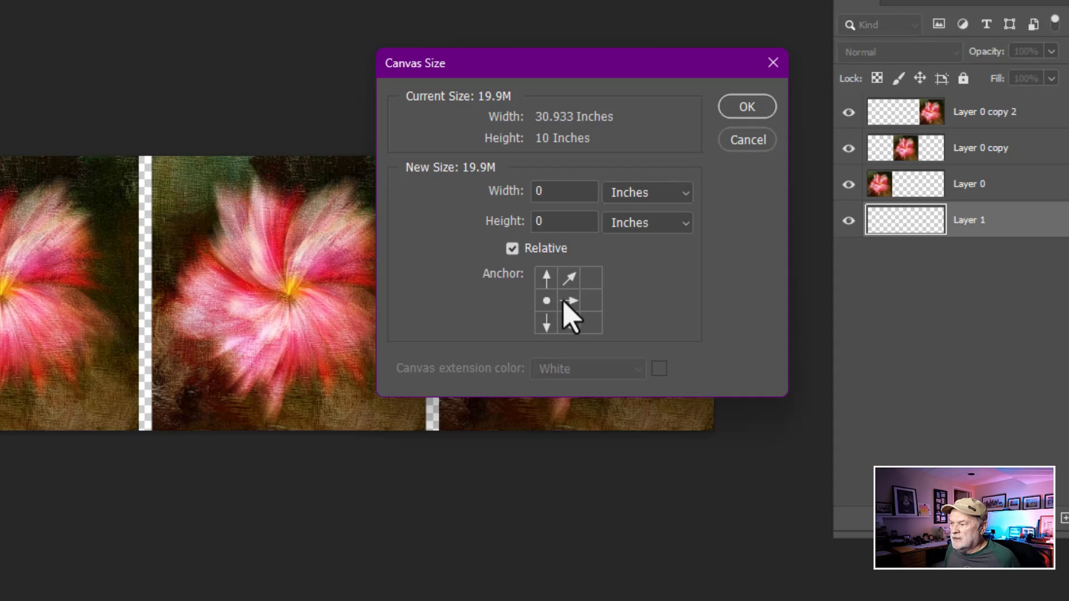
left_click(568, 304)
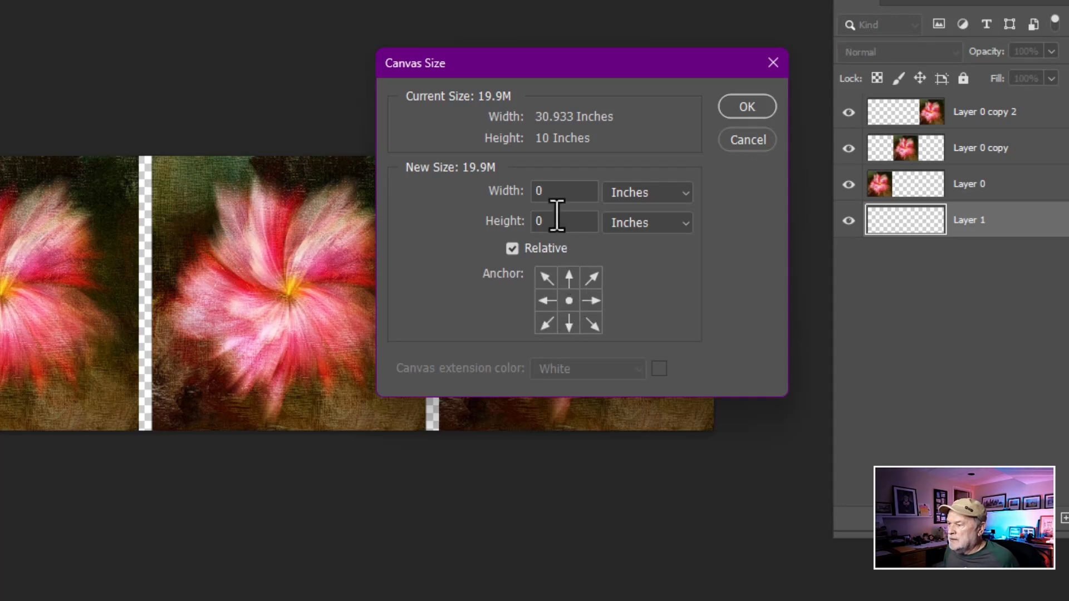
Try extending the canvas by 6 inches in width and 8 inches in height, and undo the change
double_click(544, 191)
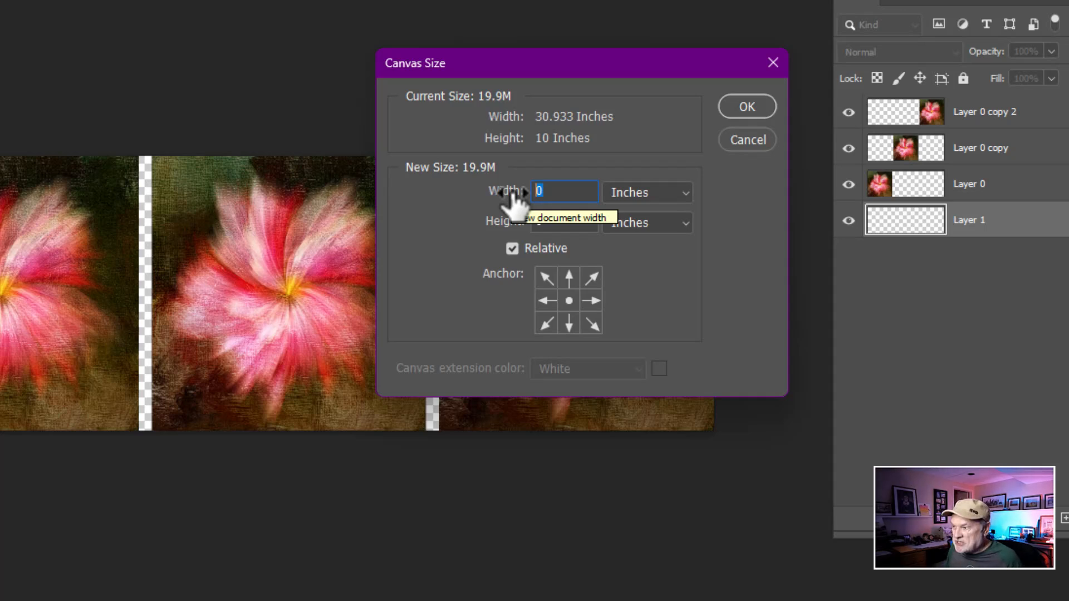
type("6")
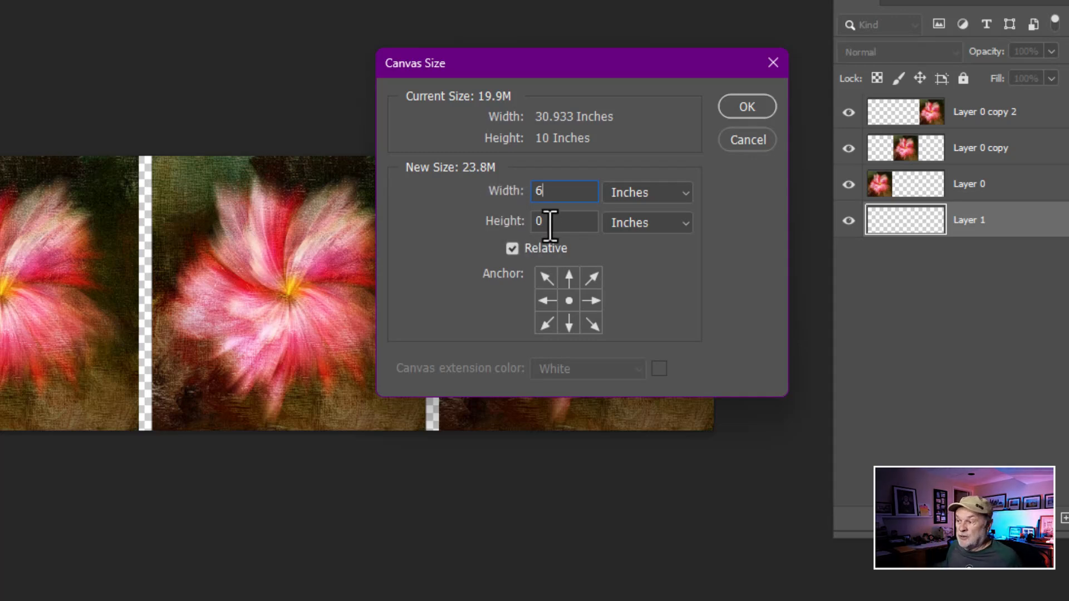
key("Tab")
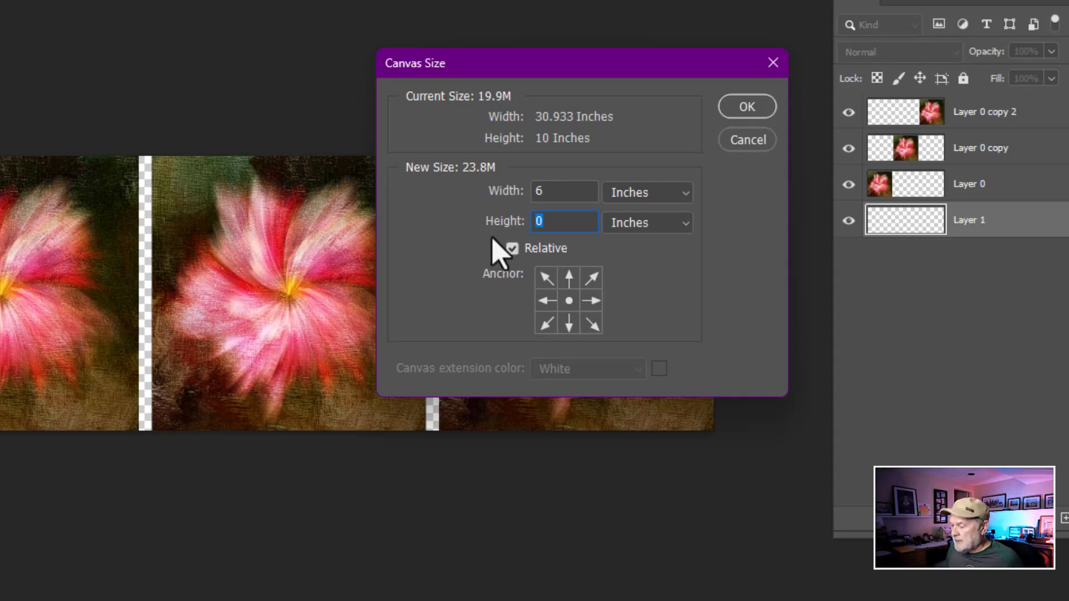
type("8")
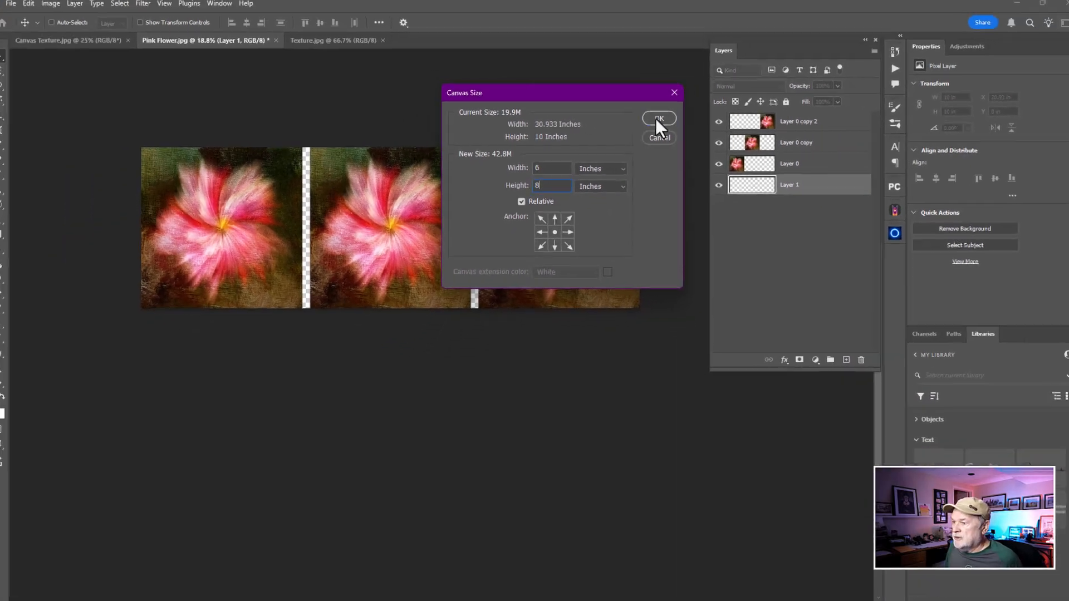
left_click(658, 119)
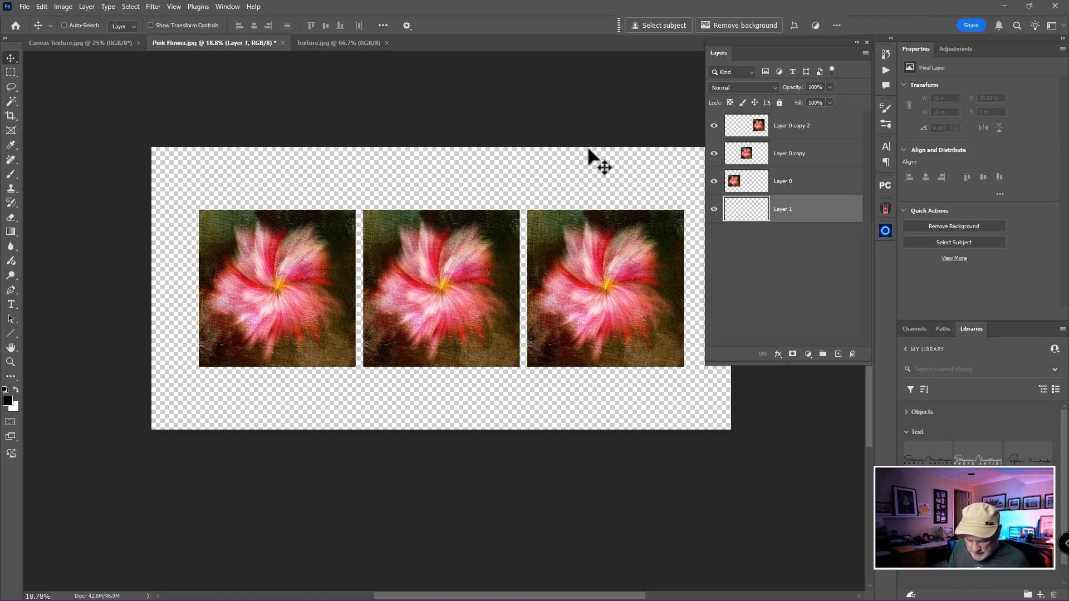
key("ctrl+z")
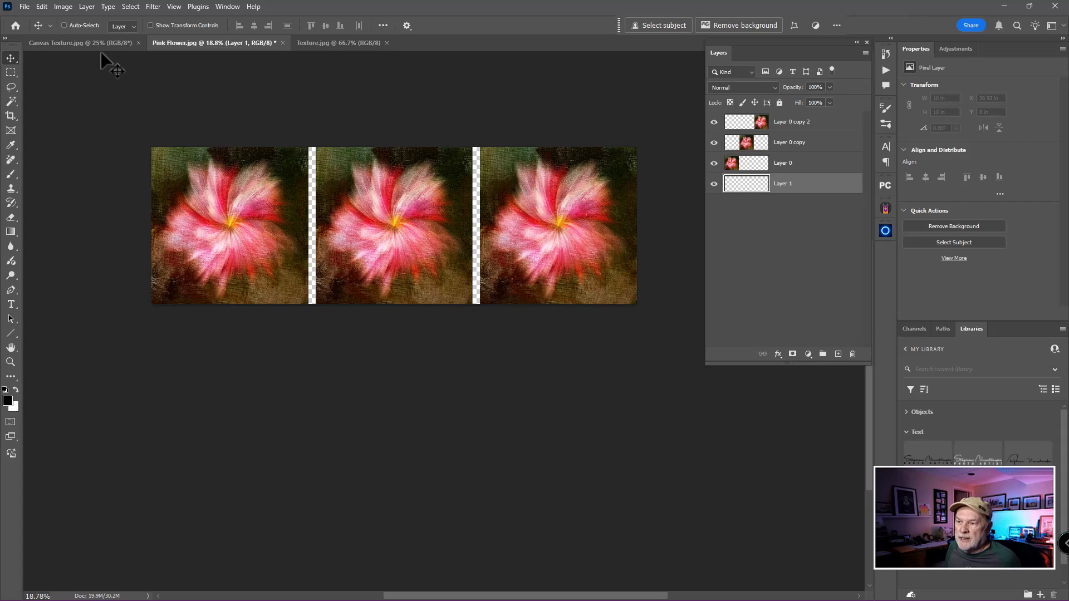
Extend the canvas relative to its centre by 4 inches in width and 6 inches in height
left_click(64, 7)
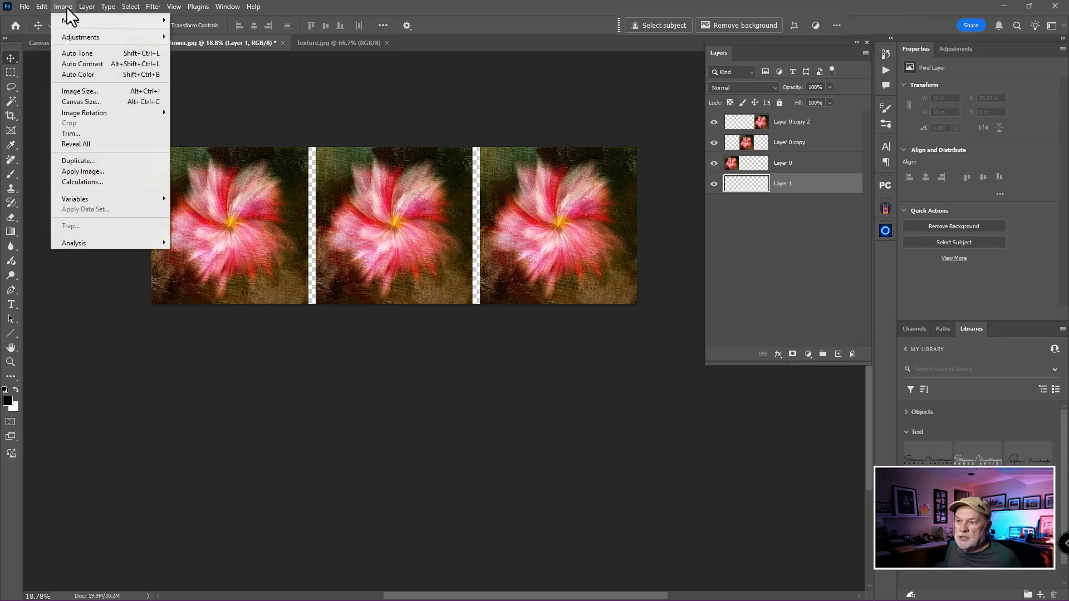
left_click(70, 101)
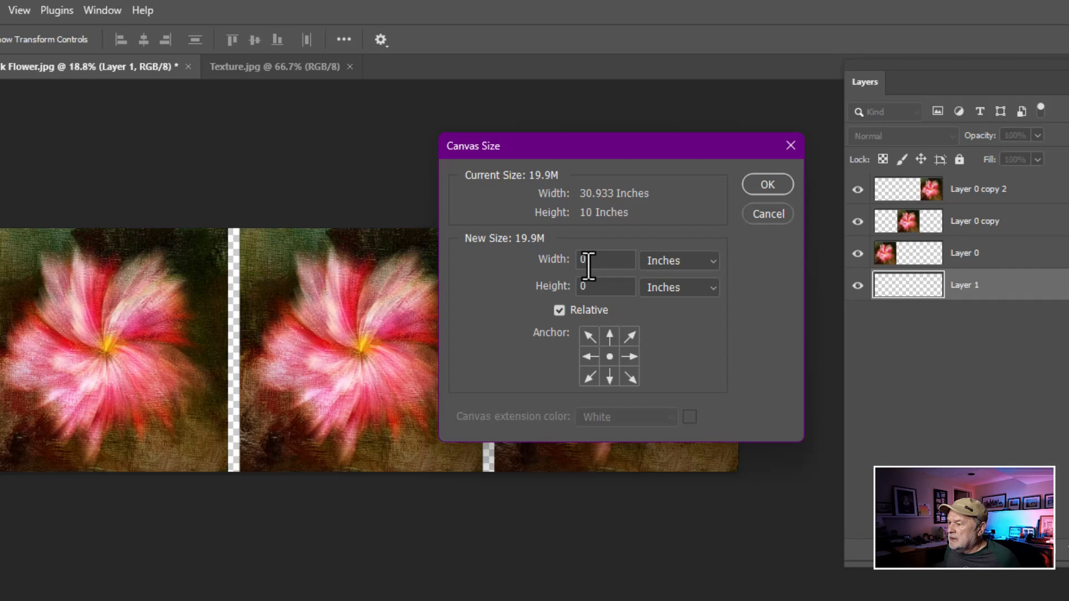
left_click_drag(588, 262, 555, 270)
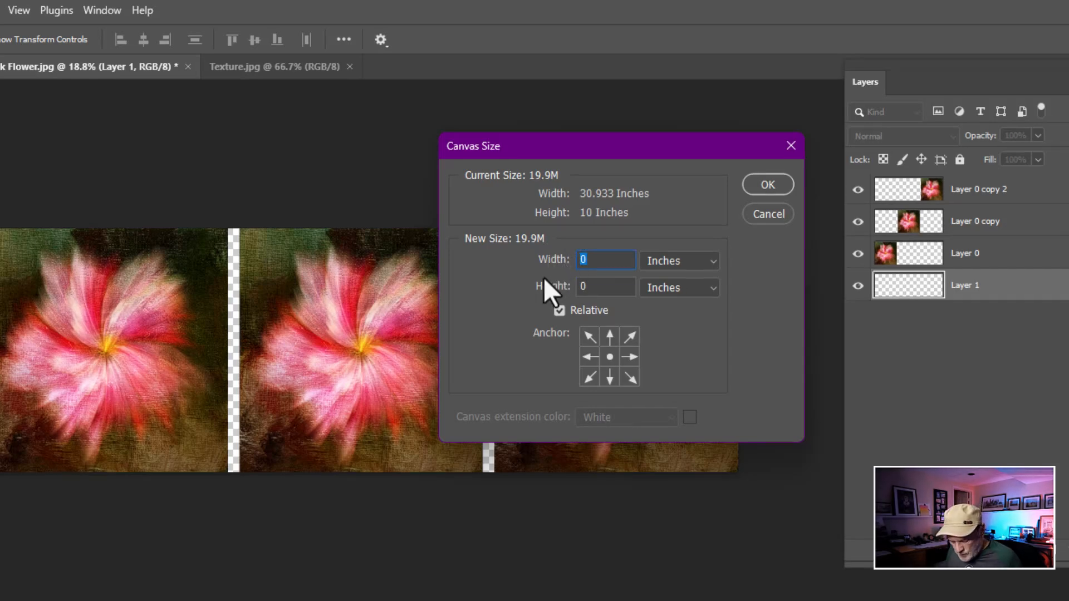
type("4")
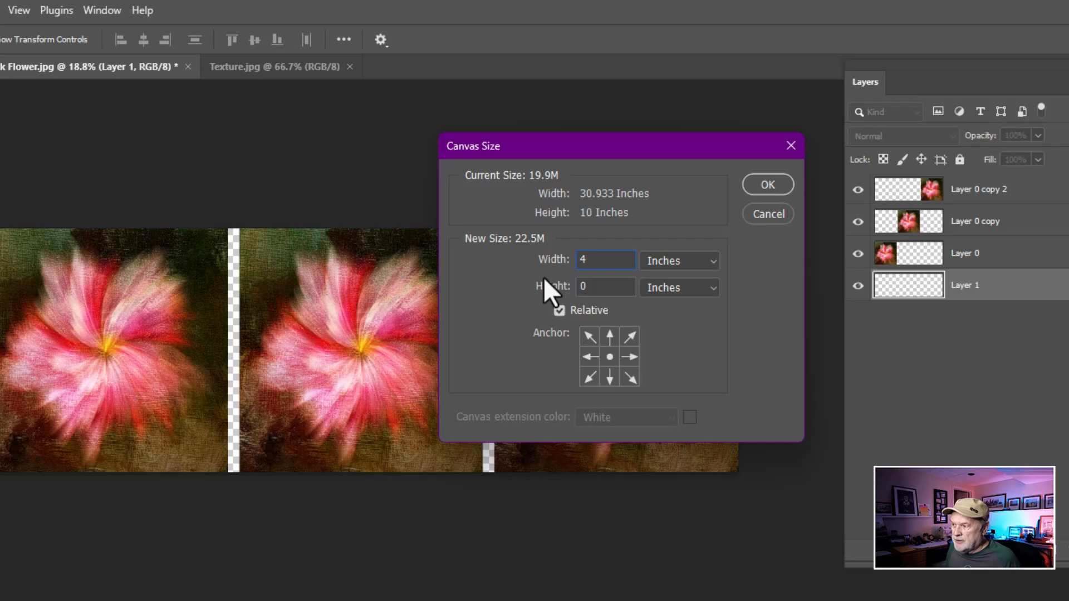
left_click(586, 286)
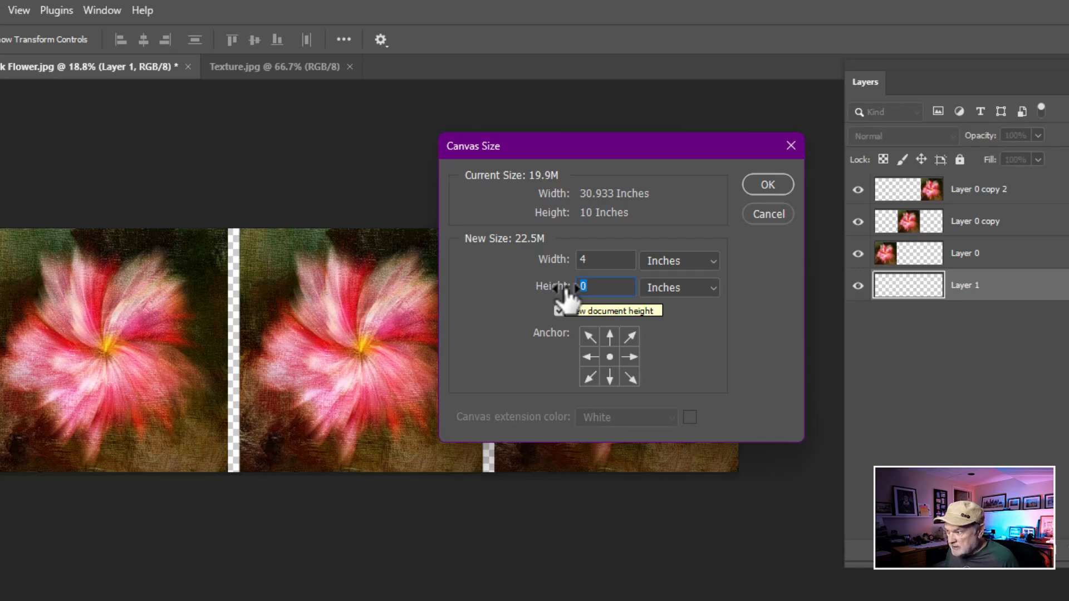
type("6")
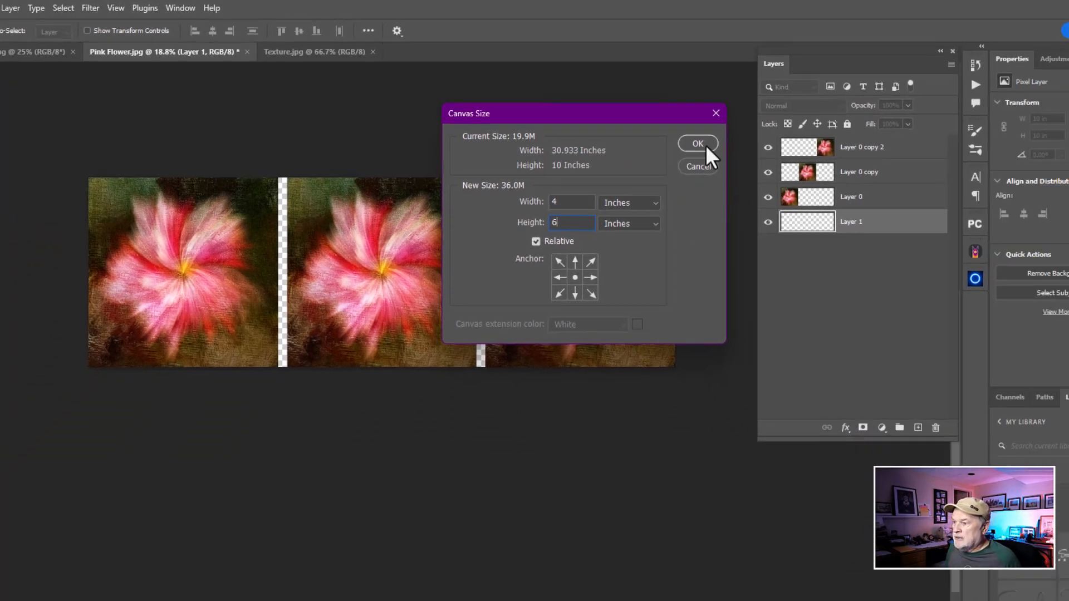
left_click(768, 184)
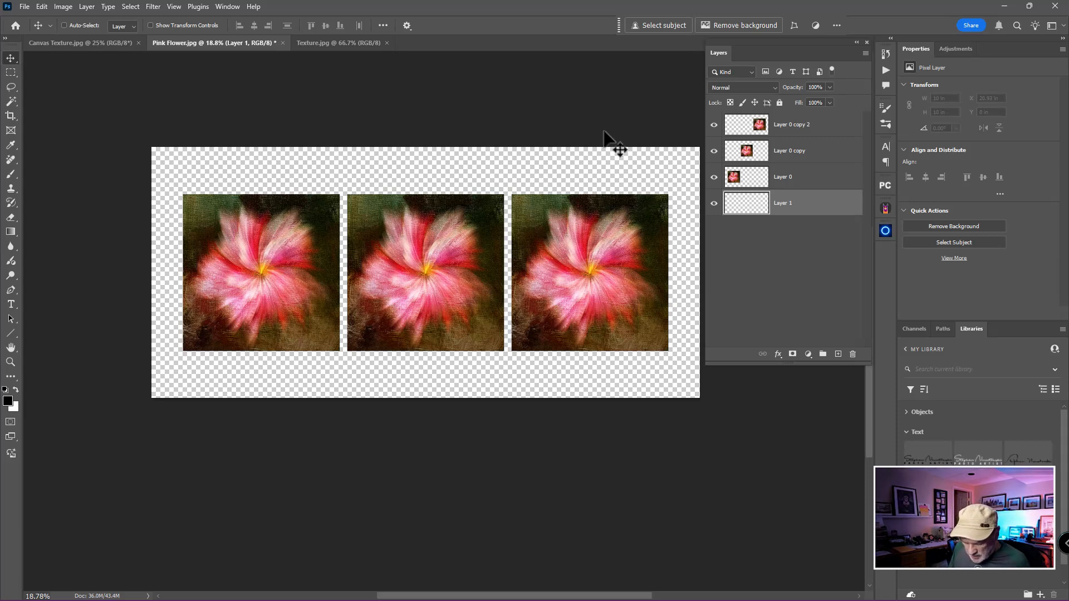
Show the rulers, test a vertical guide at about 2 in, and keep only a horizontal guide about 2 in below the canvas's top edge
key("ctrl+r")
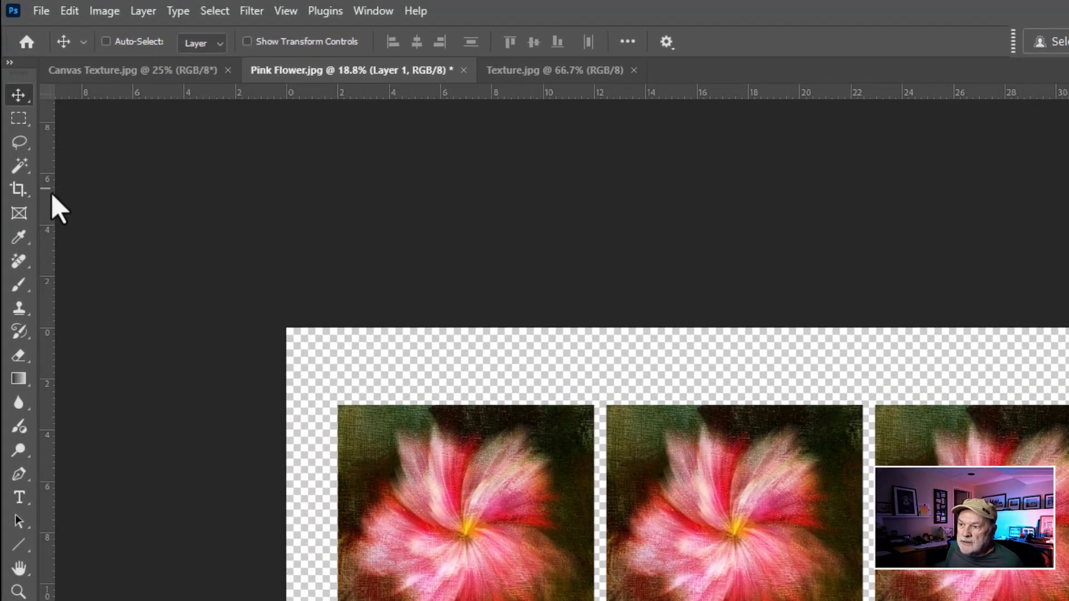
left_click_drag(51, 193, 339, 219)
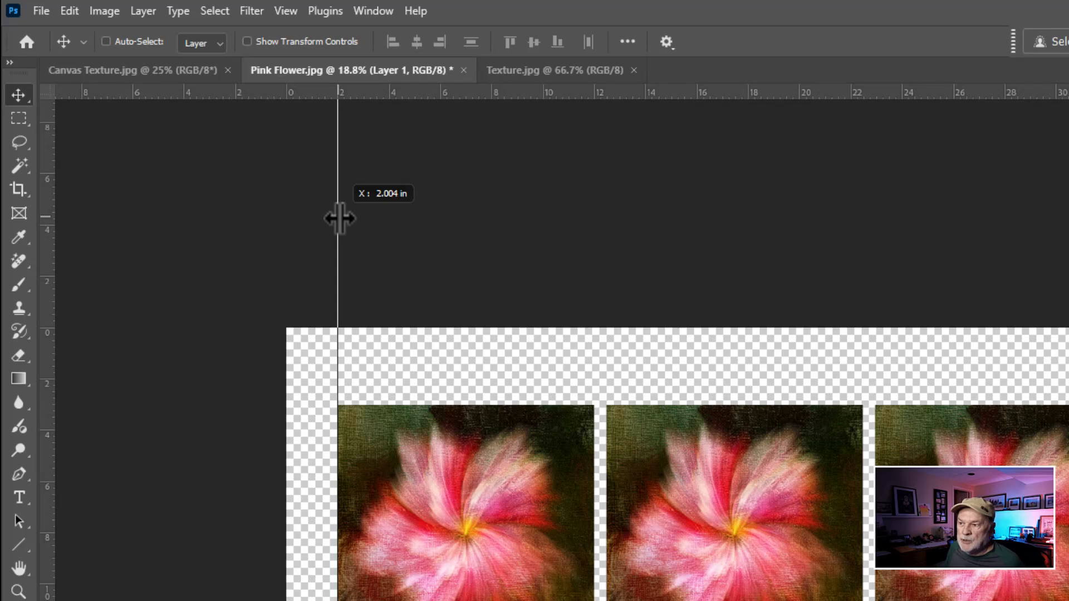
left_click_drag(339, 219, 41, 231)
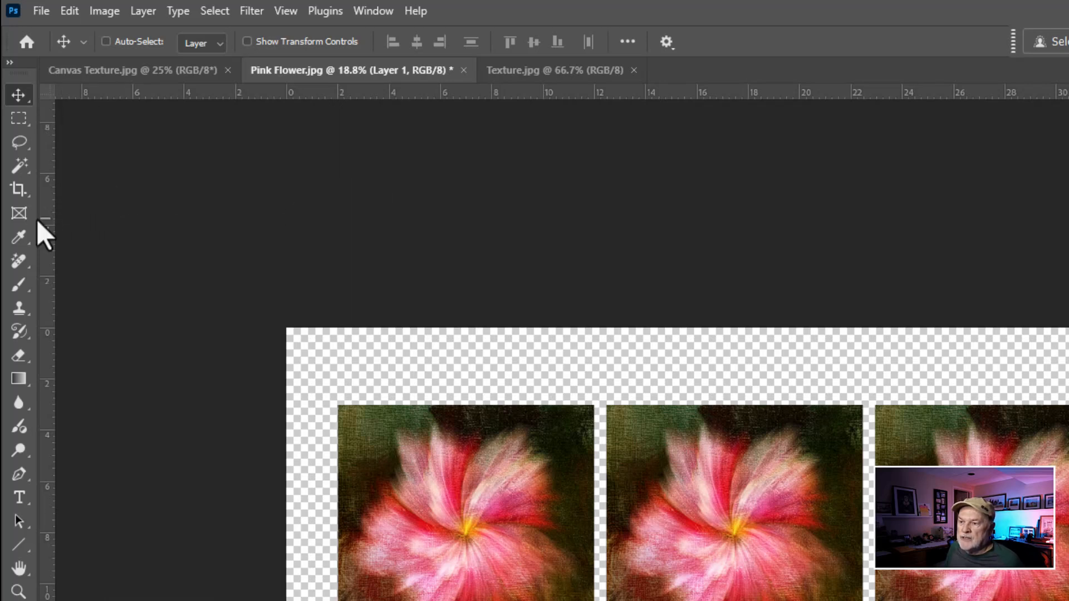
key("ctrl")
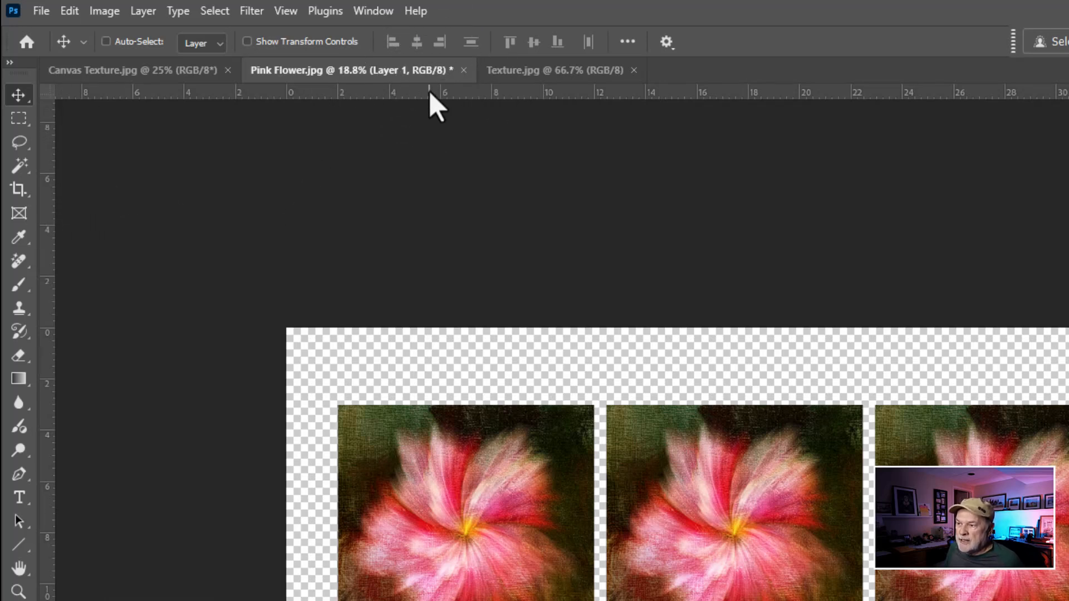
left_click_drag(429, 94, 426, 382)
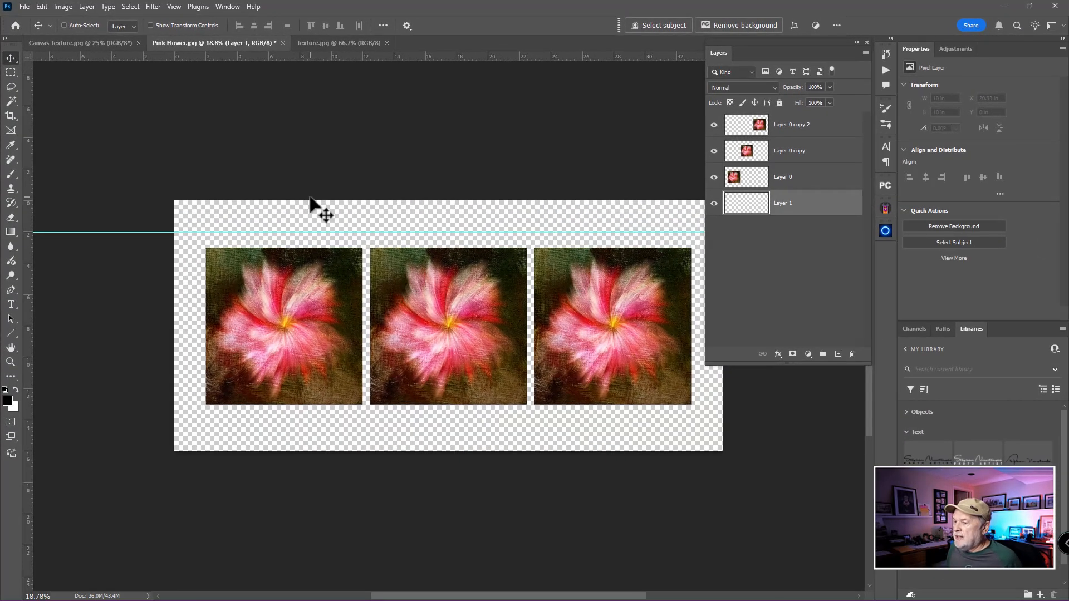
Move the three flower layers together straight up until their top edges meet the horizontal guide, about 2 in down, and remove the guide
left_click(796, 125)
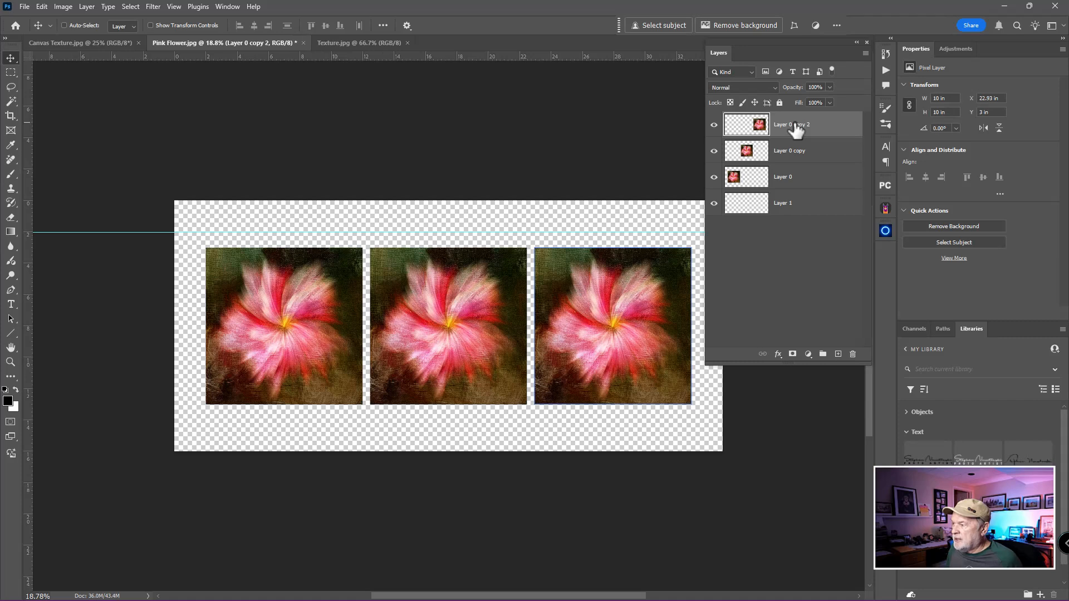
left_click(802, 184)
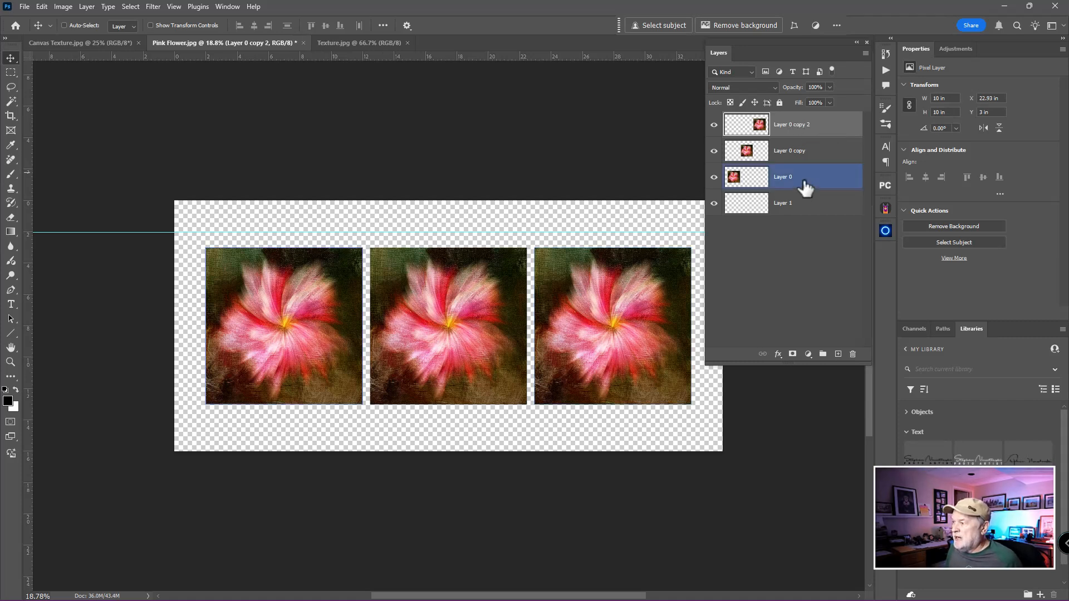
left_click(806, 189, "shift")
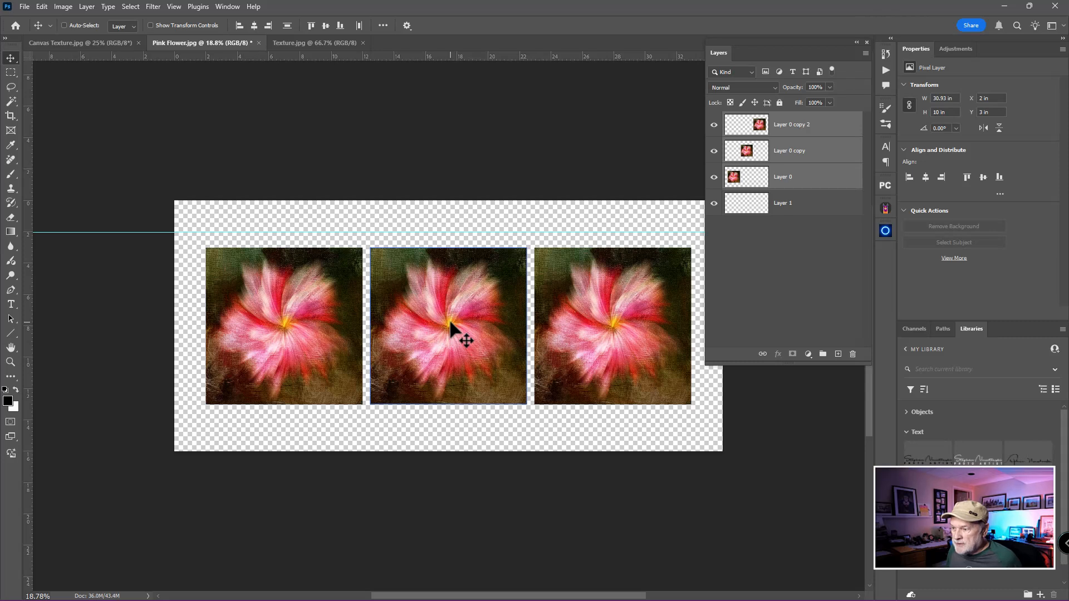
left_click_drag(450, 323, 451, 314)
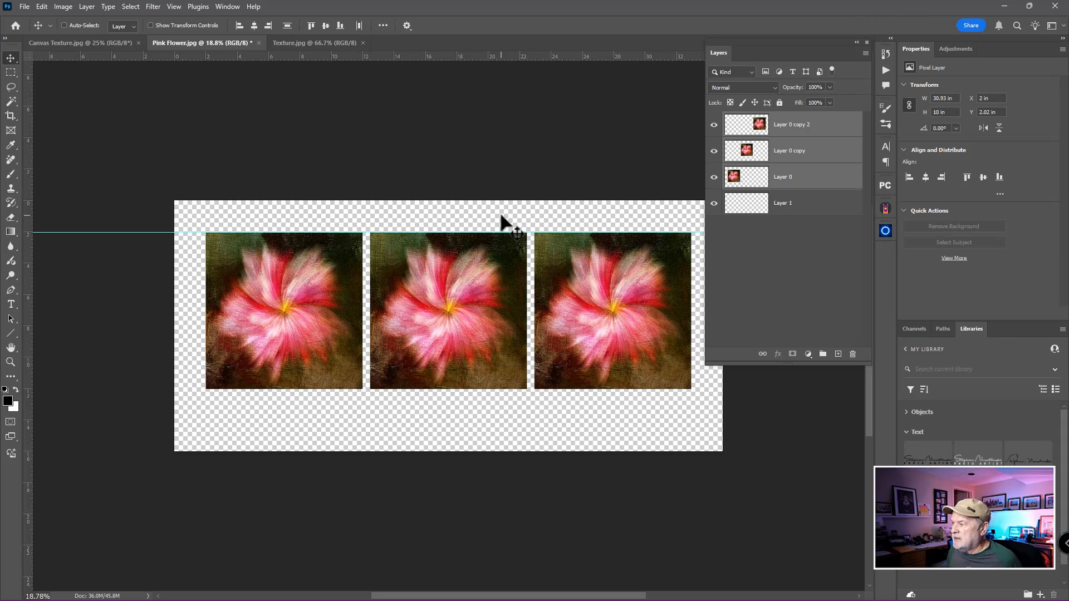
left_click_drag(167, 232, 213, 53)
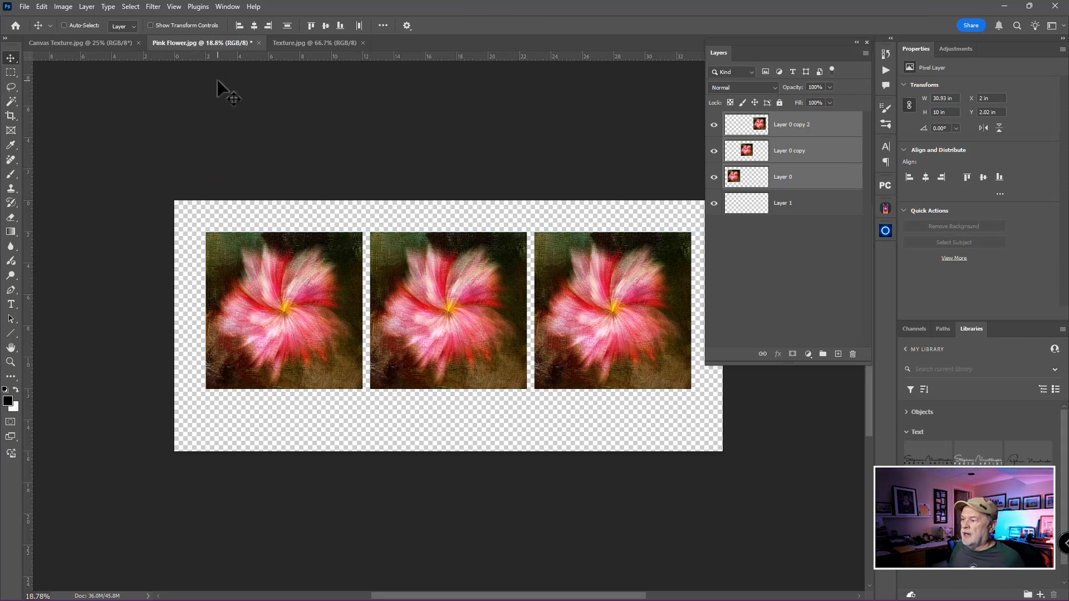
Fill the empty bottom layer with the white background colour, trying the black foreground colour as an alternative before returning to white
left_click_drag(446, 279, 401, 199)
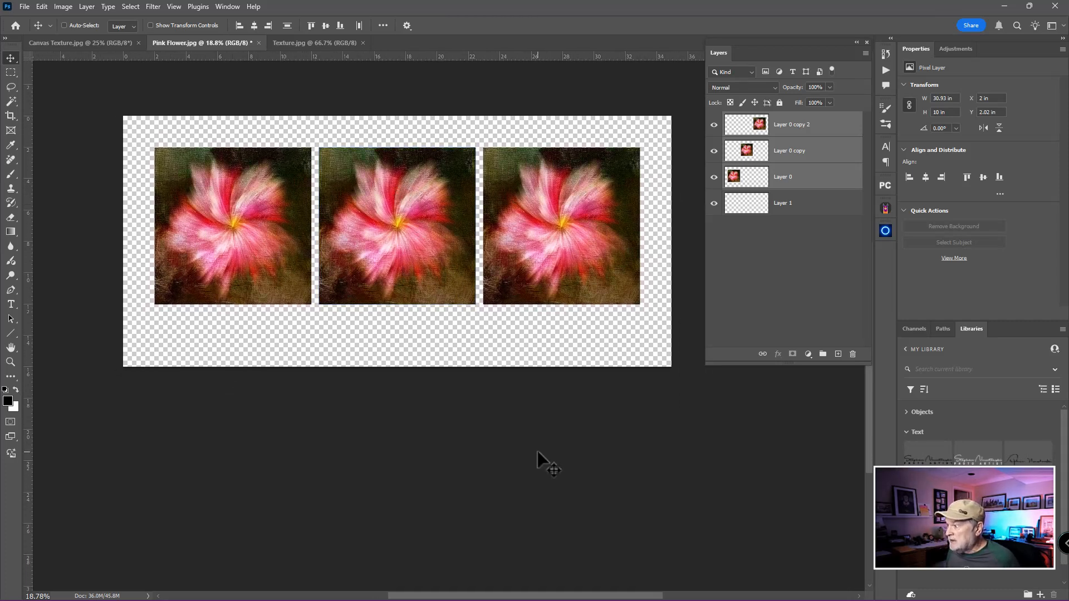
left_click(756, 207)
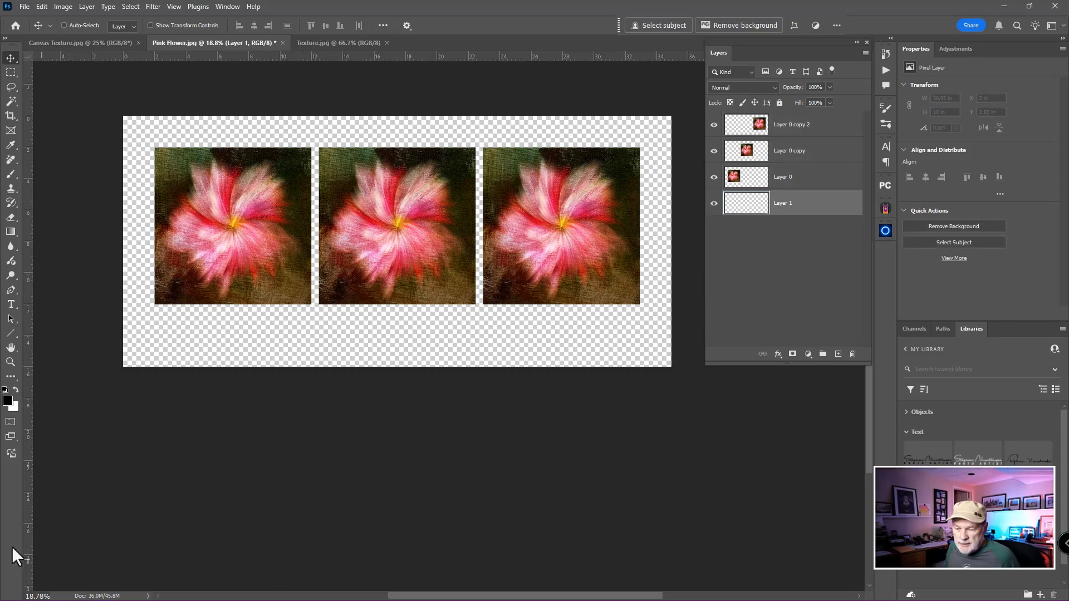
left_click(11, 407)
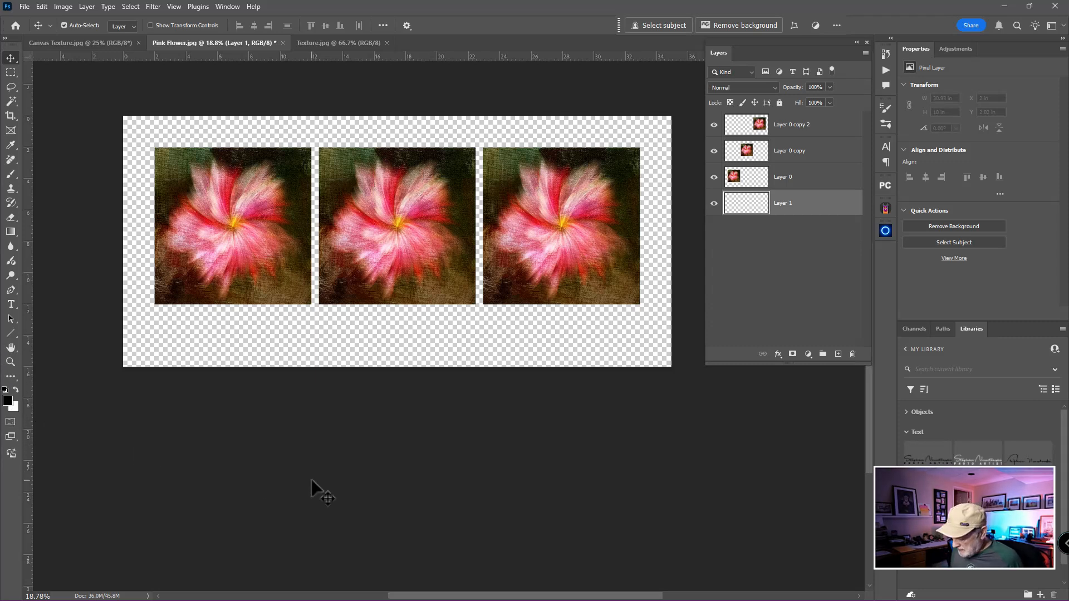
key("ctrl+BackSpace")
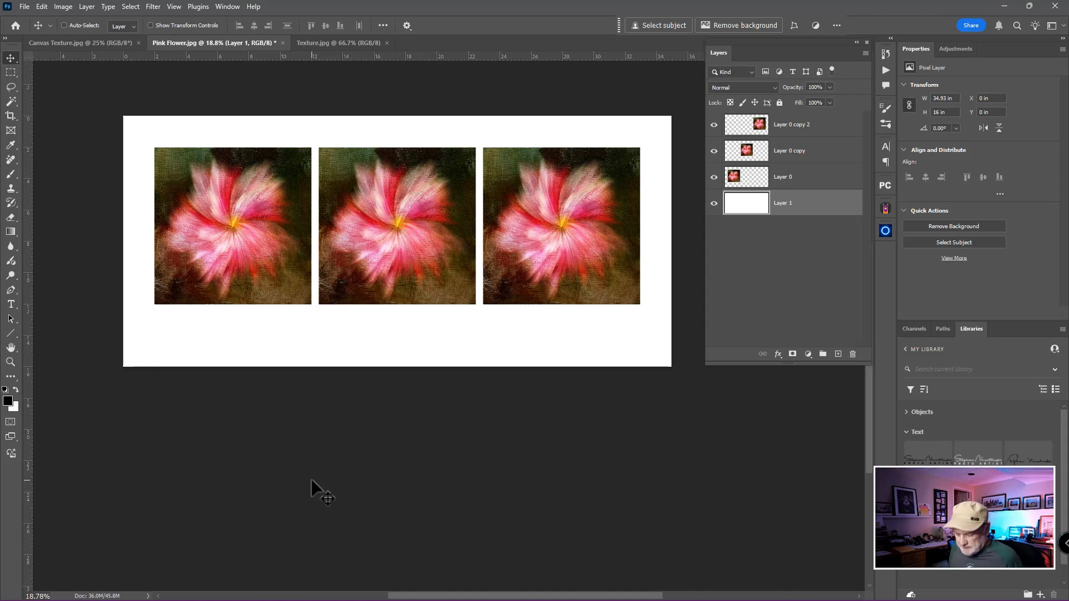
key("alt+BackSpace")
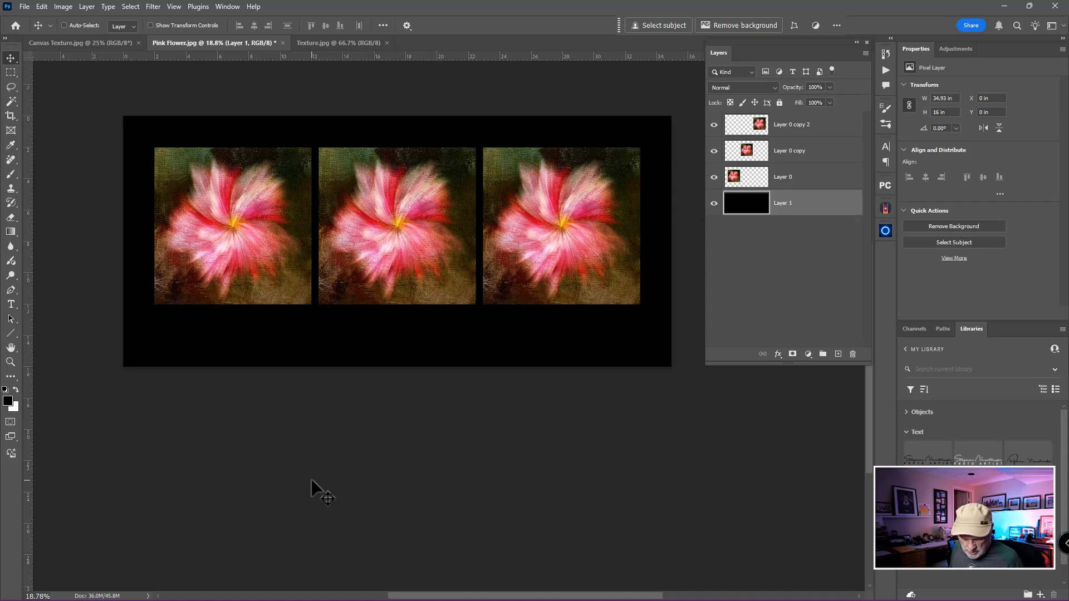
key("ctrl")
key("ctrl+BackSpace")
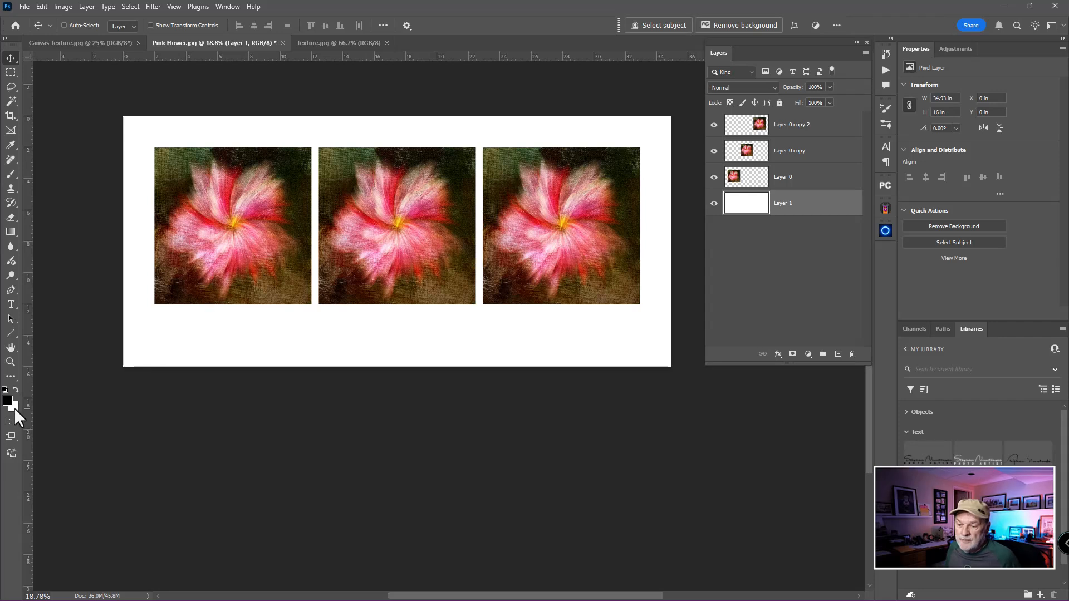
key("ctrl")
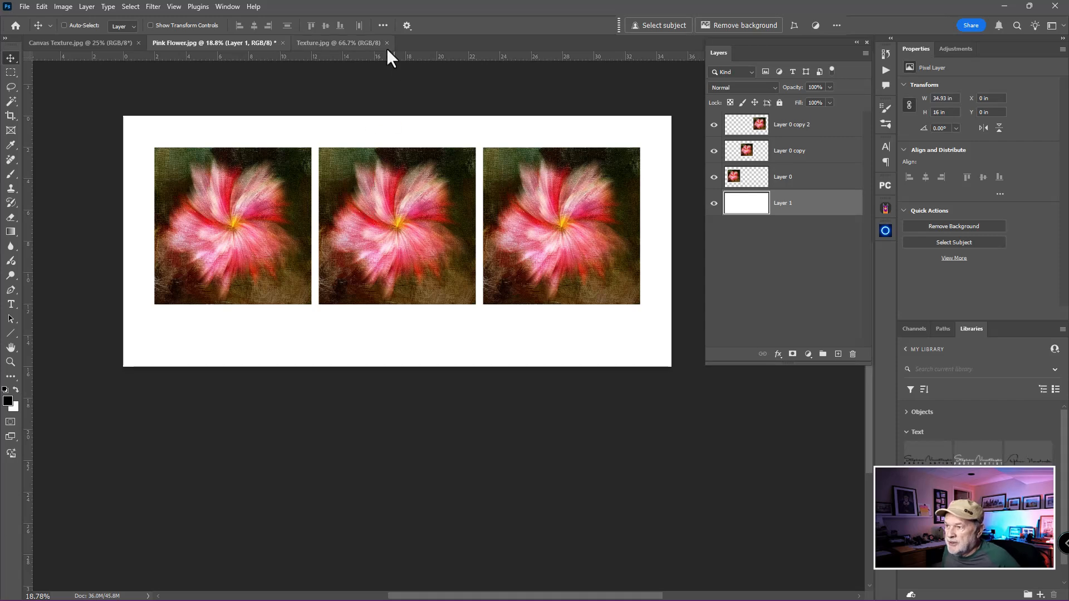
Check the two open texture documents and close Canvas Texture.jpg
left_click(367, 42)
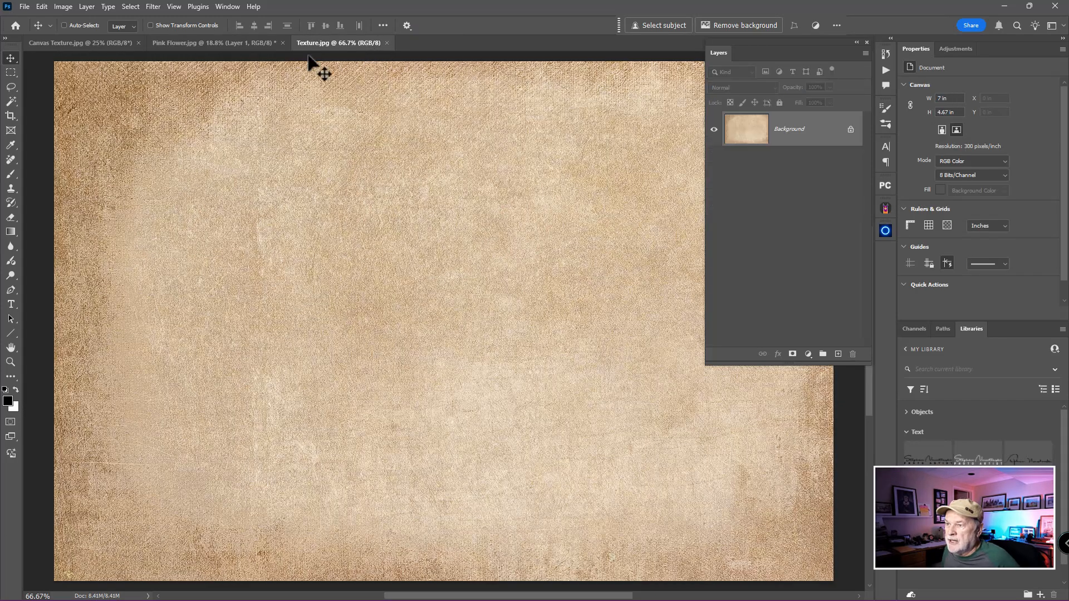
left_click(99, 44)
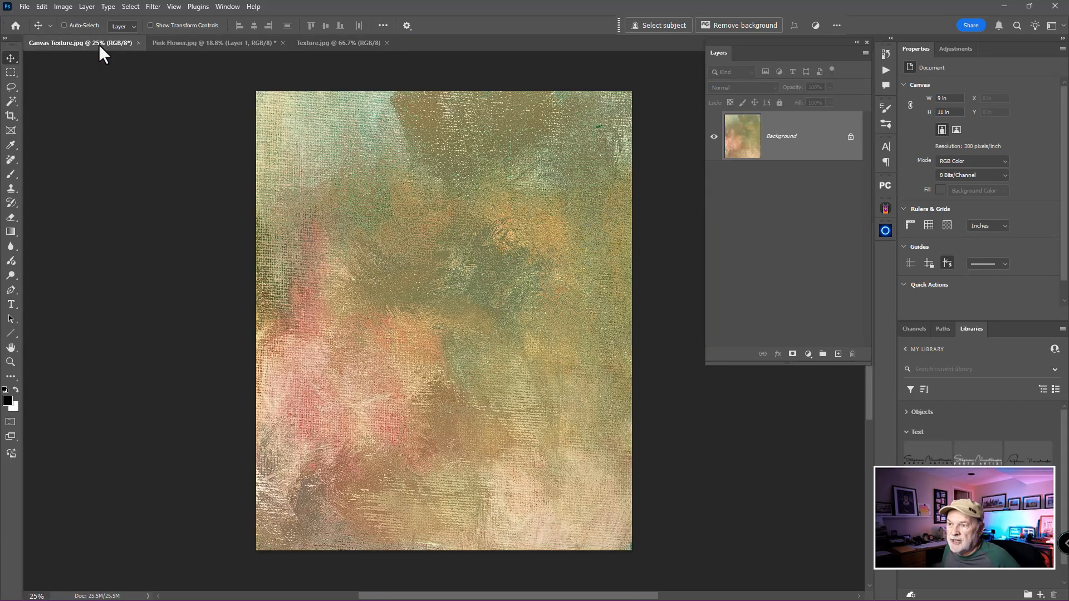
left_click(138, 42)
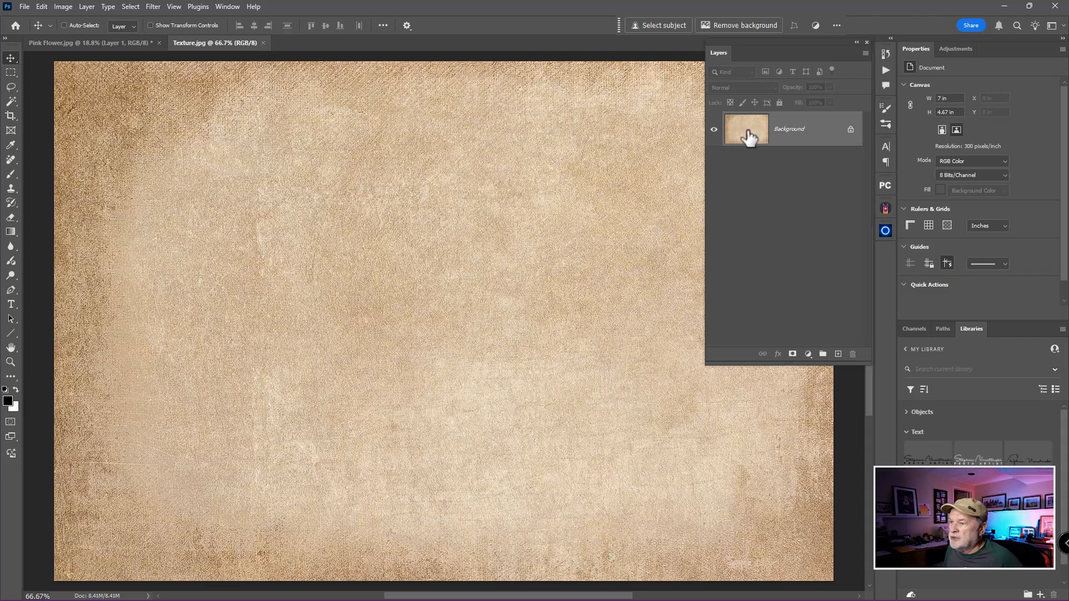
Bring the Texture.jpg image into the Pink Flower document above the white layer and stretch it to cover the whole canvas
left_click_drag(749, 136, 411, 285)
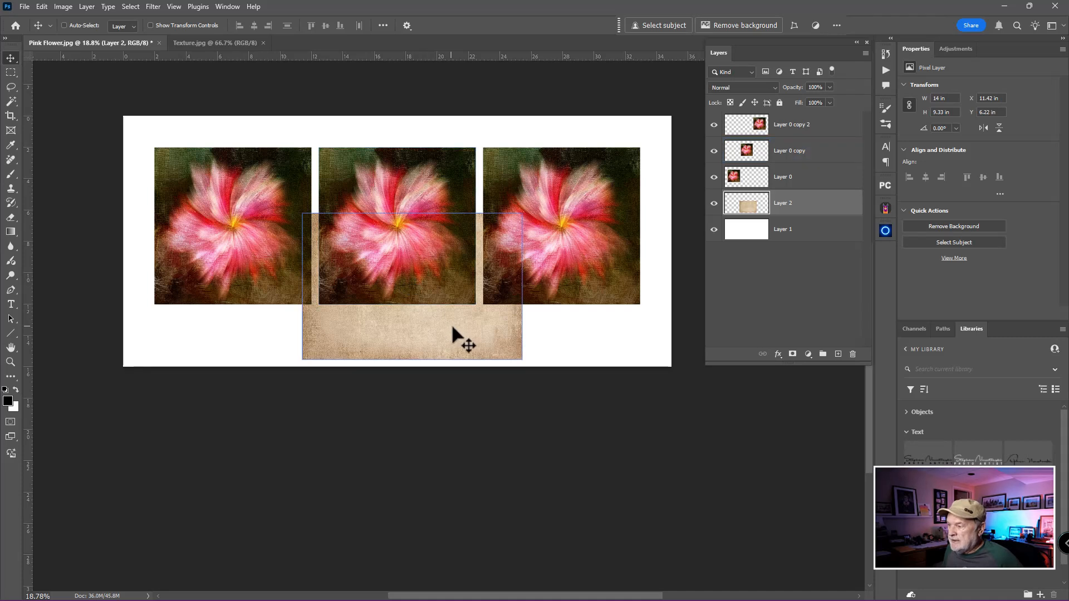
left_click_drag(453, 327, 280, 236)
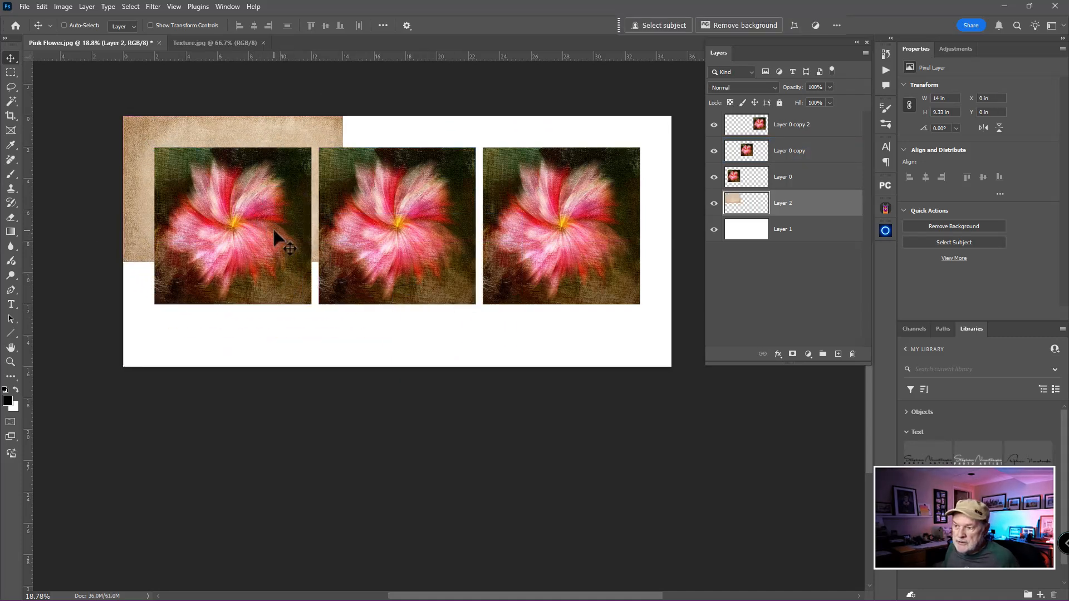
left_click(273, 227, "ctrl")
key("ctrl+t")
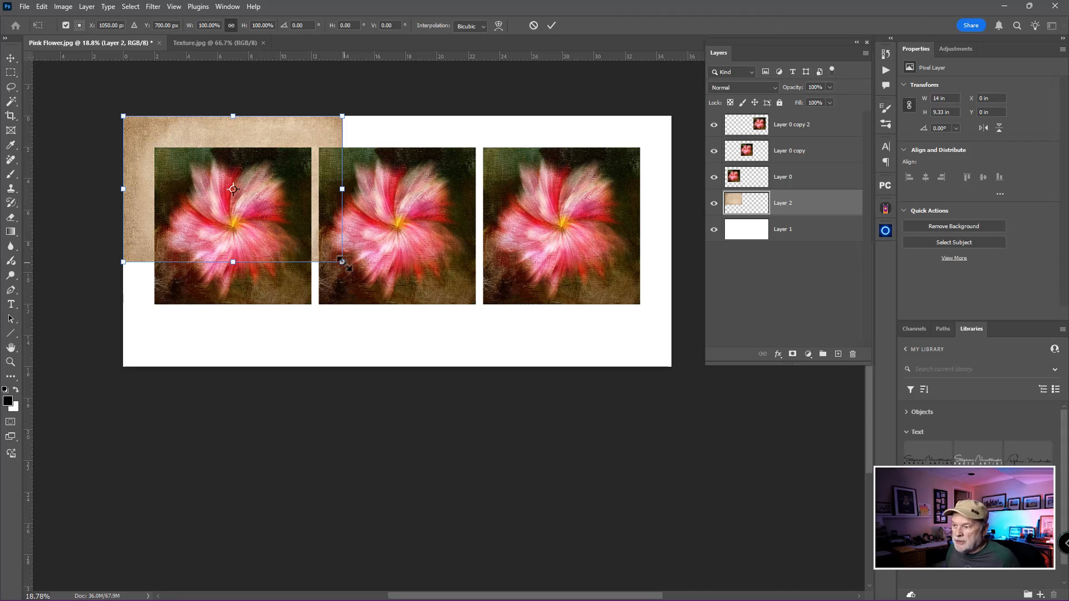
left_click_drag(342, 261, 672, 368)
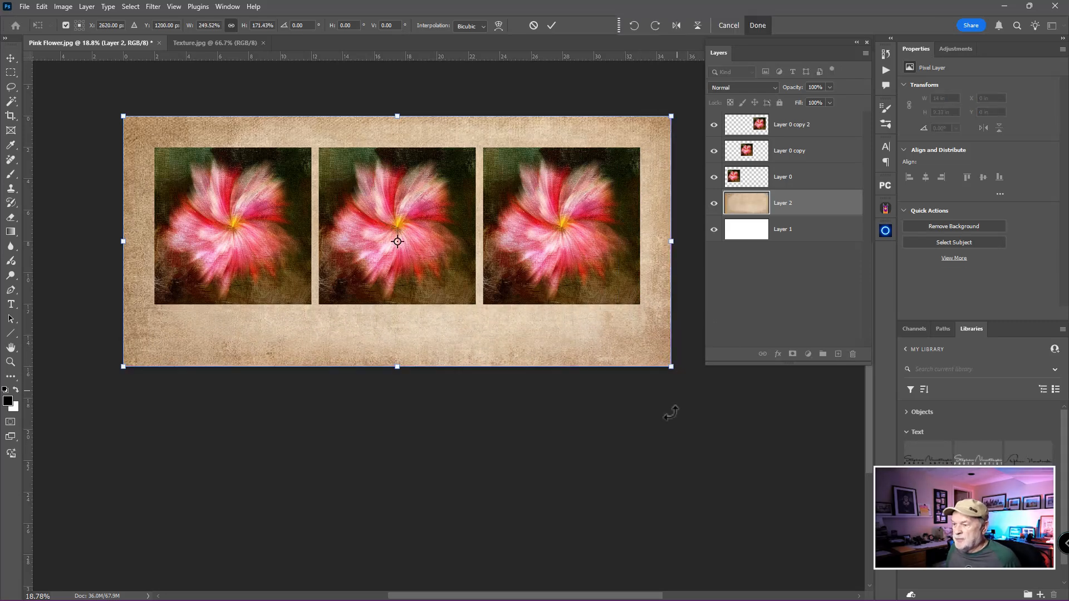
key("Return")
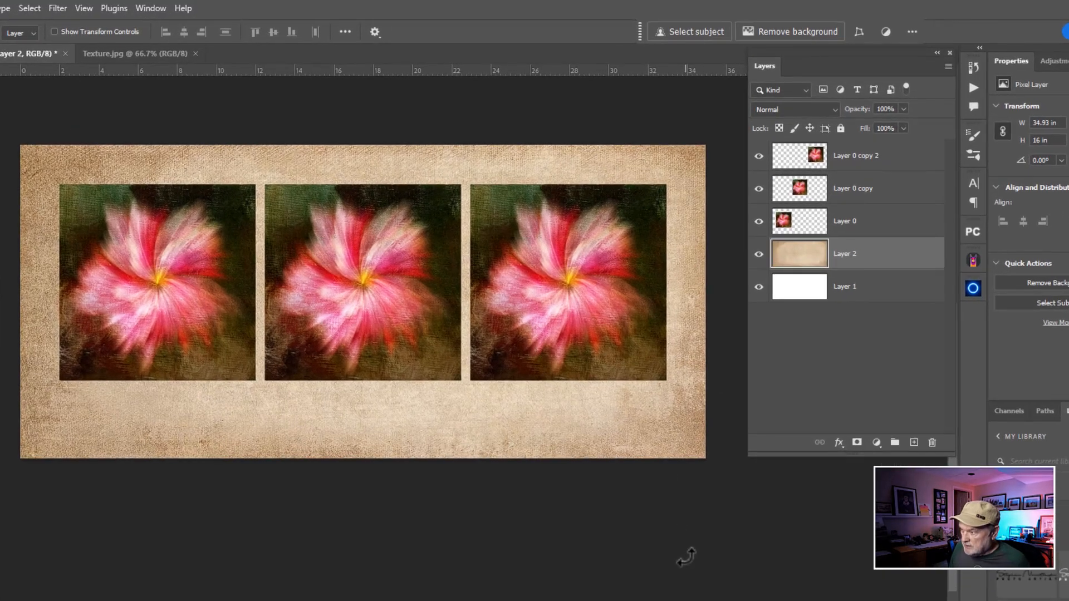
Duplicate the texture layer, set the copy to Multiply at 48% opacity, and compare the background with and without it
key("ctrl+j")
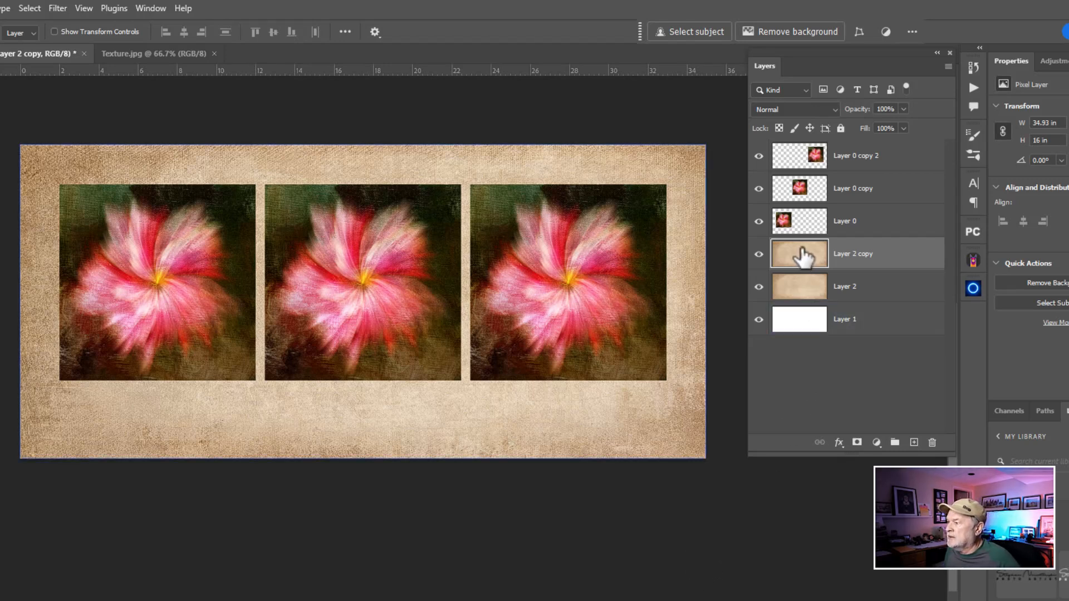
left_click(814, 109)
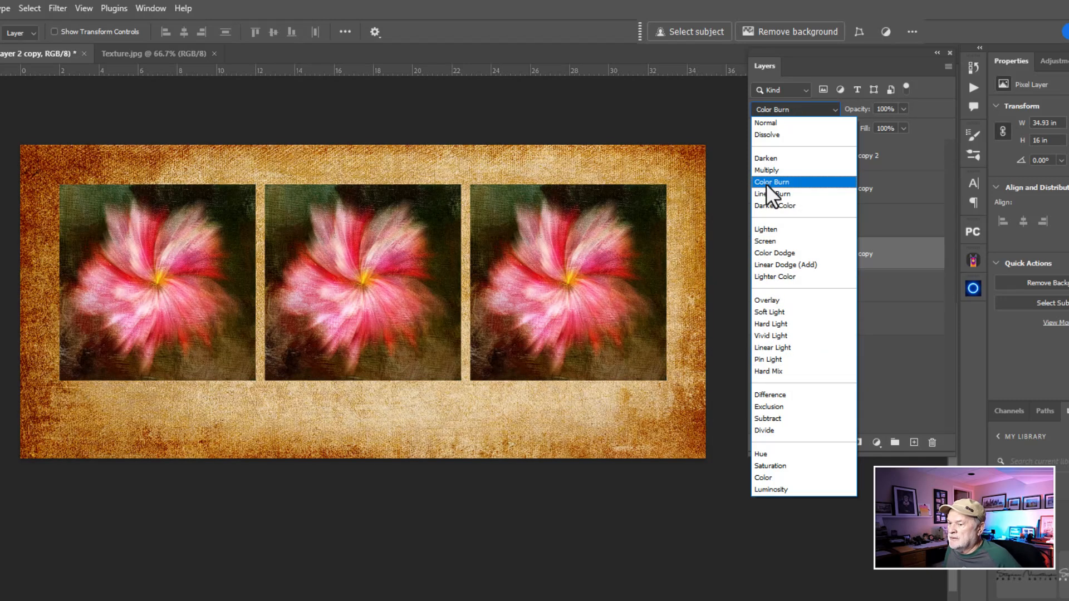
left_click(768, 172)
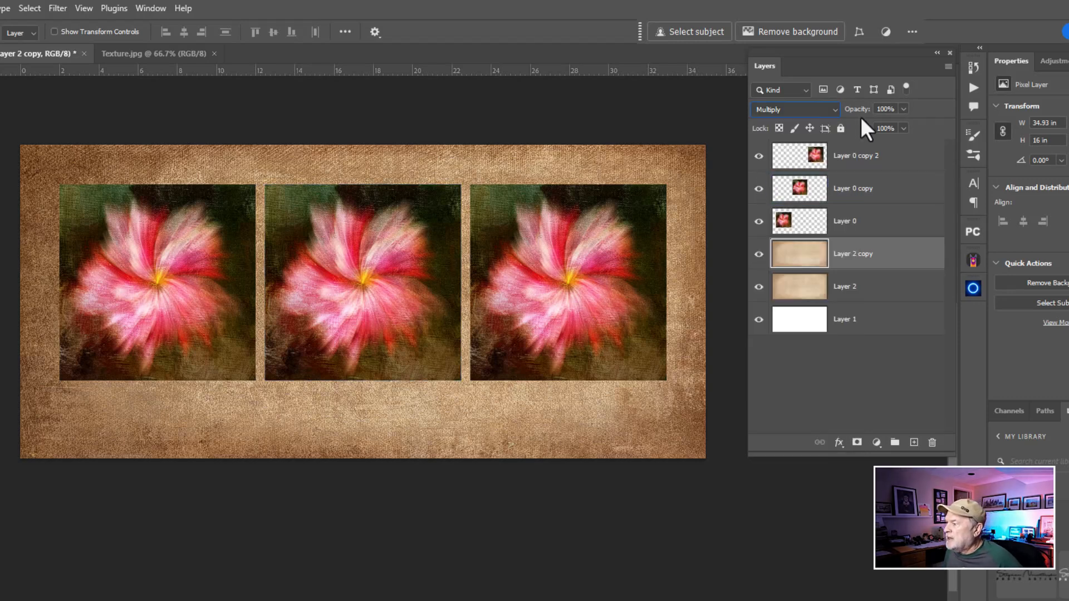
left_click_drag(862, 112, 858, 117)
left_click(758, 254)
left_click(759, 254)
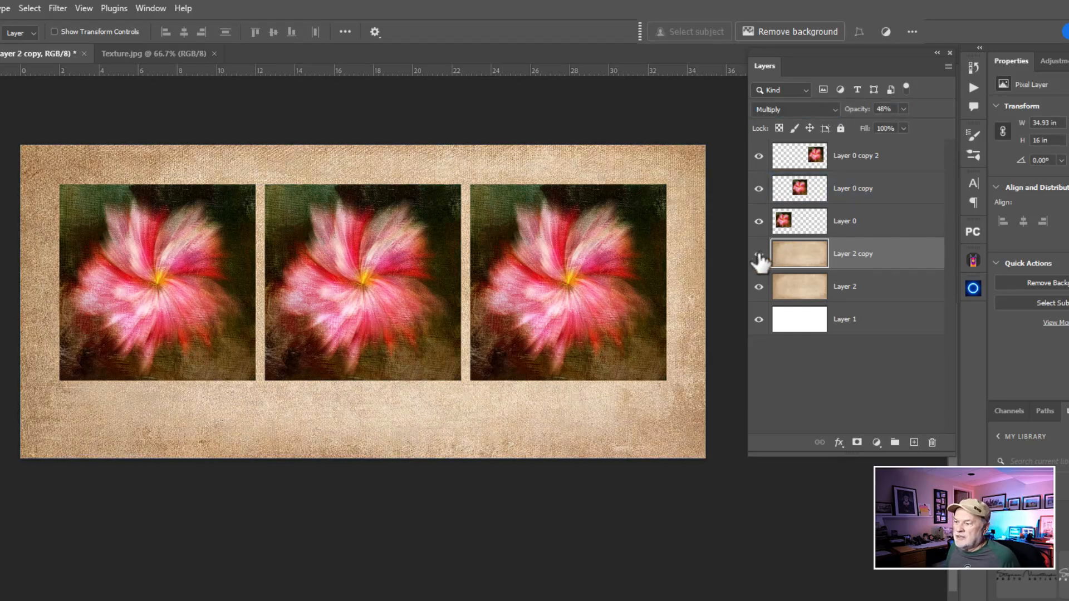
left_click(758, 254)
left_click(758, 254)
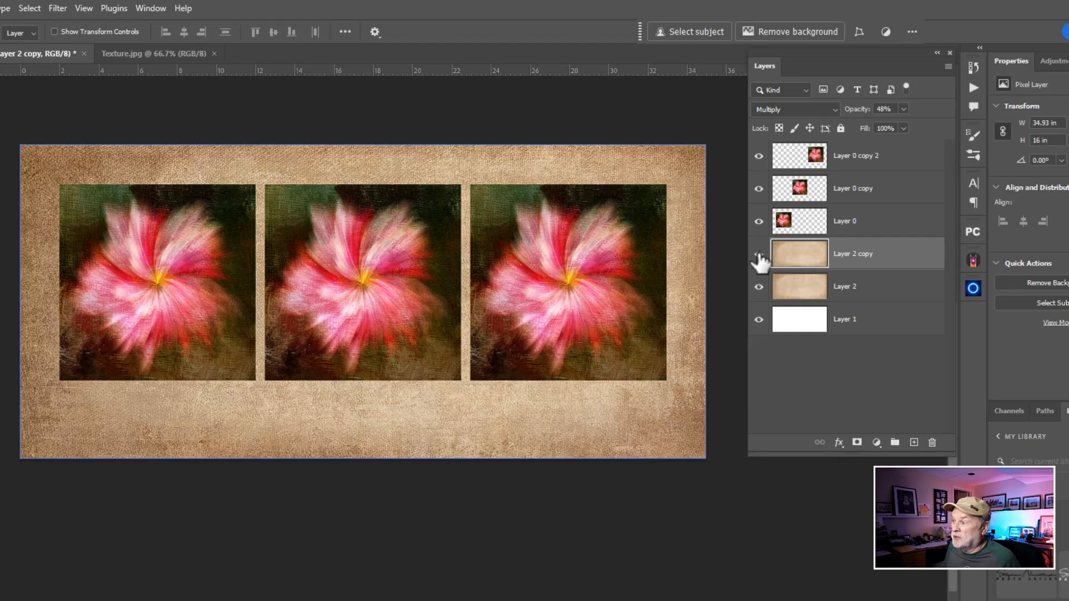
Identify the top flower layer by toggling its visibility, and add a white Stroke layer style to it
left_click(860, 167)
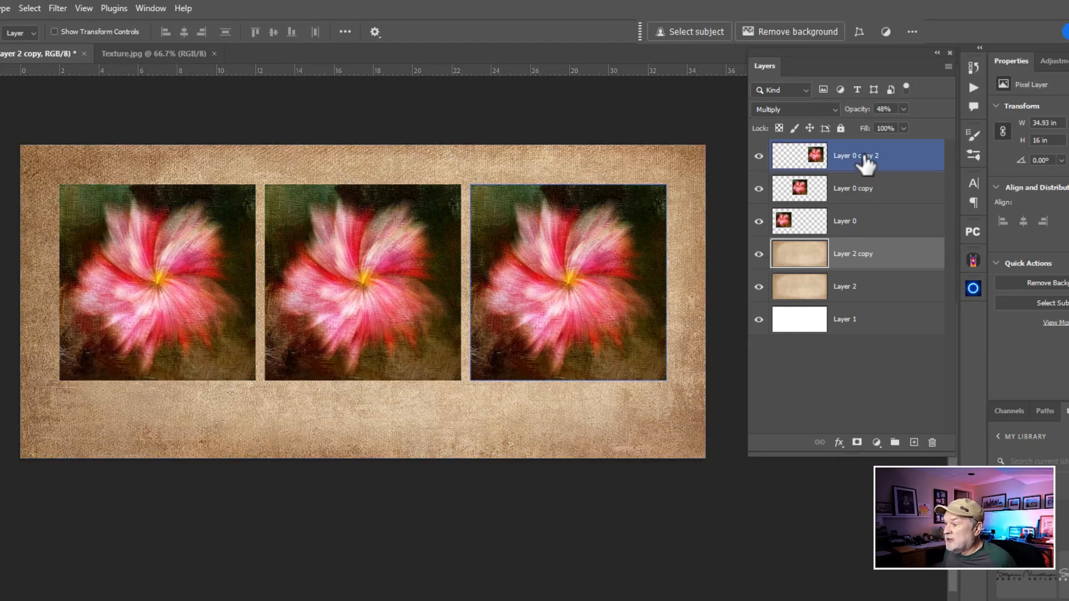
left_click(759, 156)
left_click(759, 156)
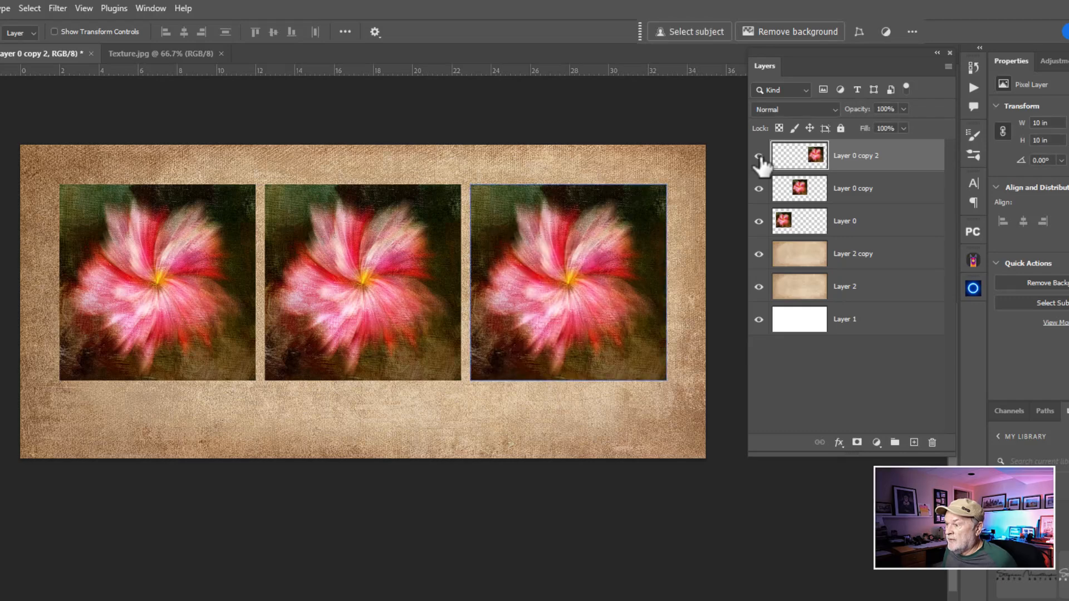
left_click(759, 156)
left_click(759, 156)
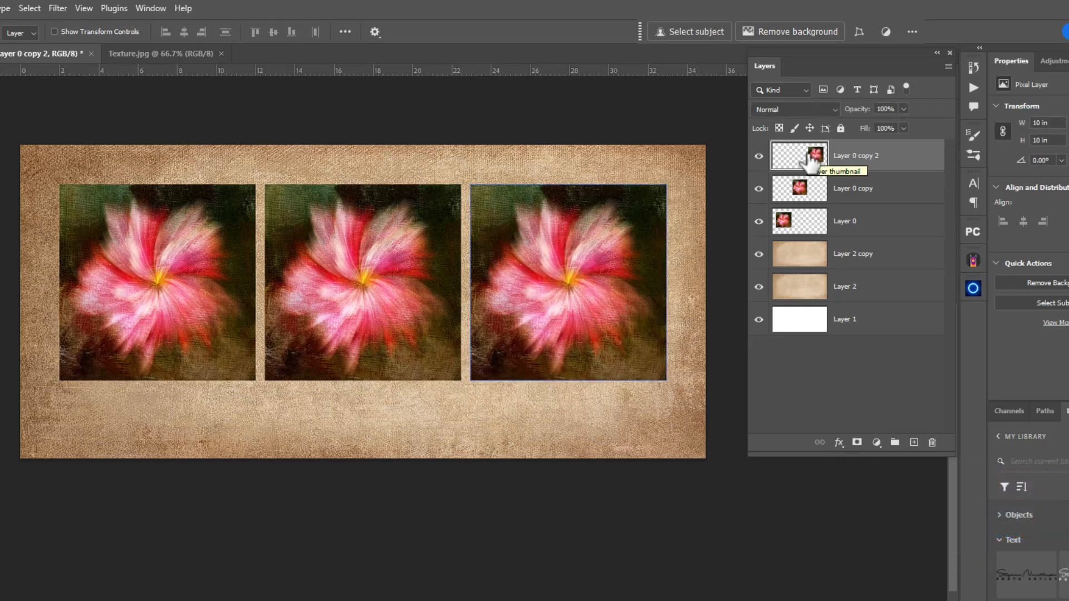
left_click(839, 443)
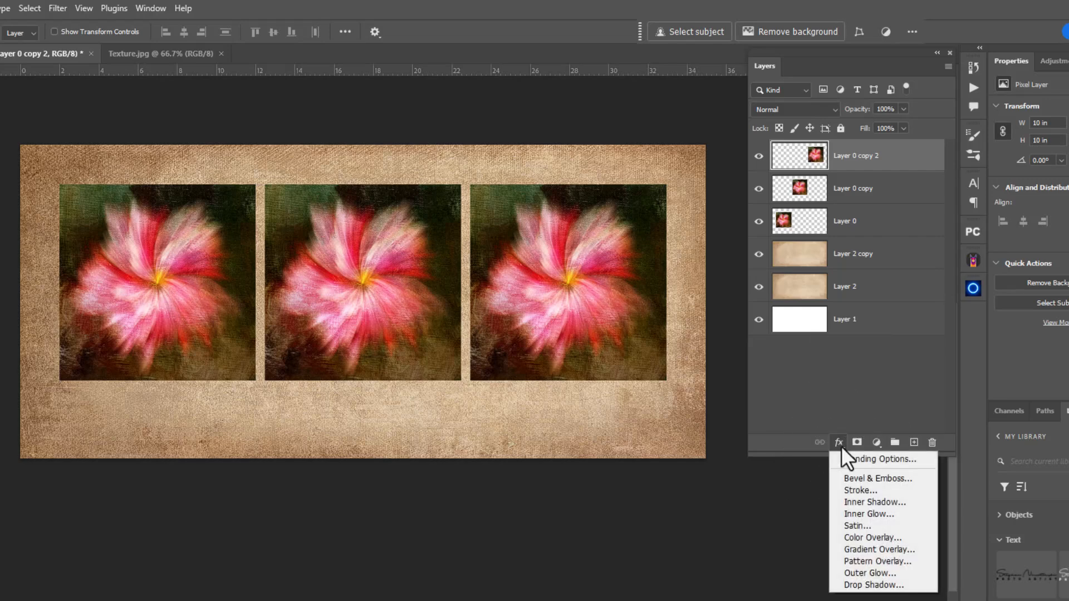
left_click(858, 491)
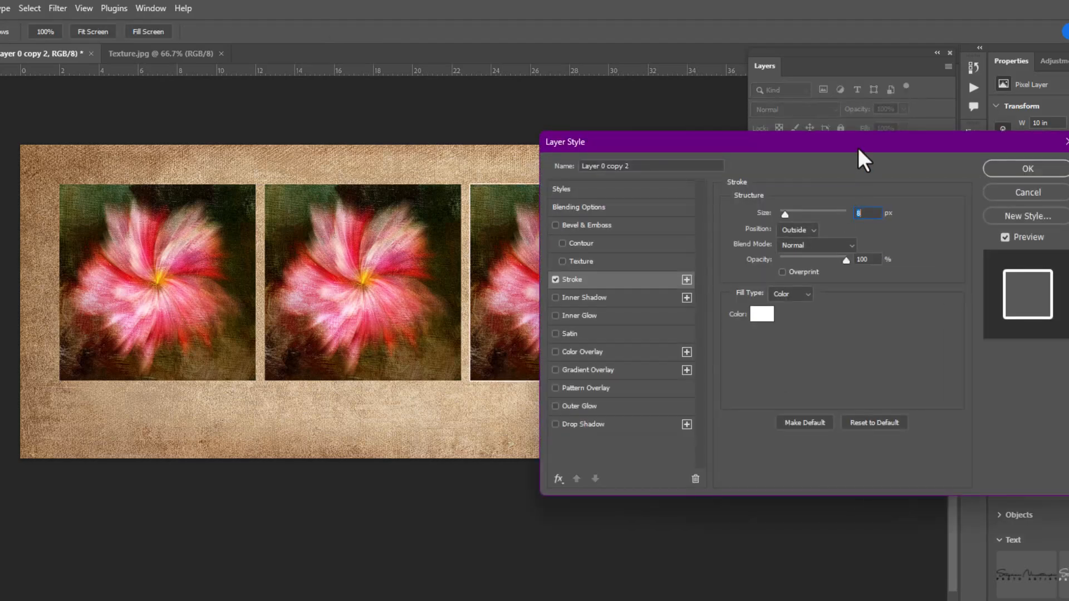
left_click_drag(858, 145, 950, 155)
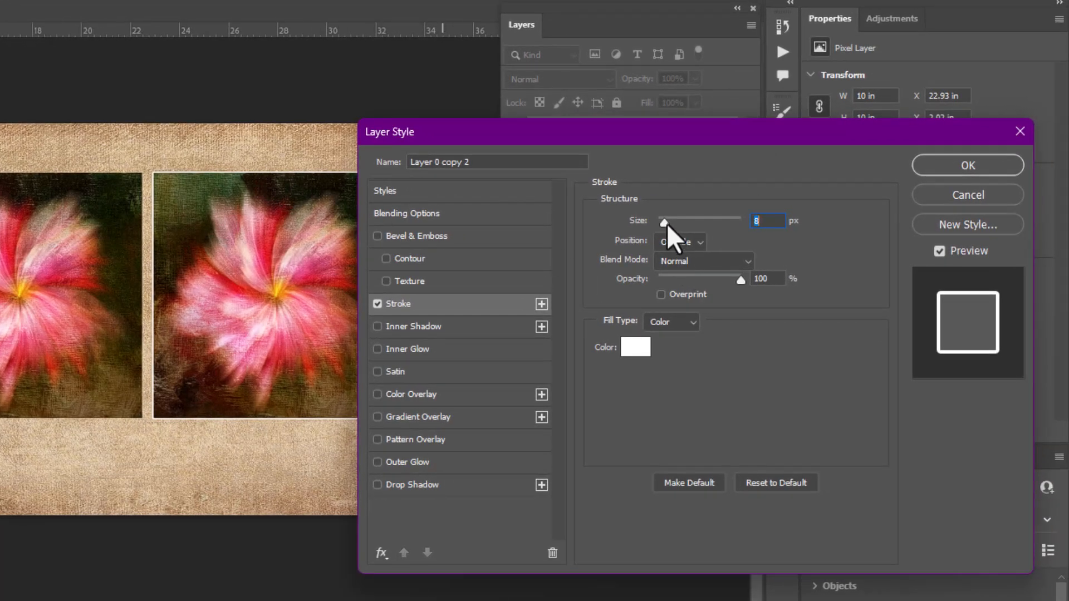
Set the flower layer's stroke size to 90 px and its position to Inside
left_click_drag(665, 223, 707, 221)
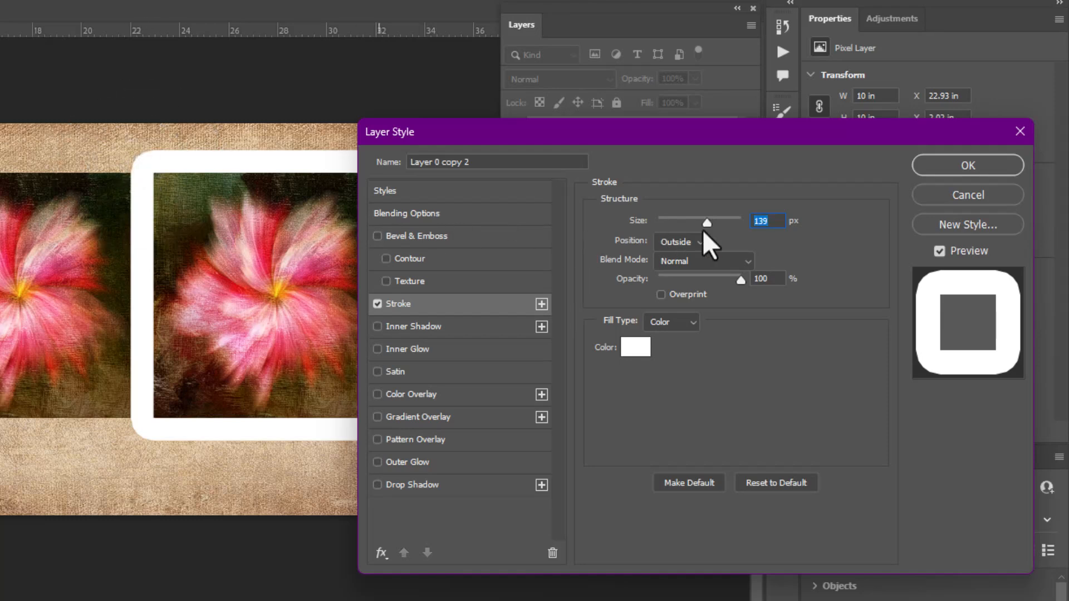
left_click_drag(707, 223, 691, 223)
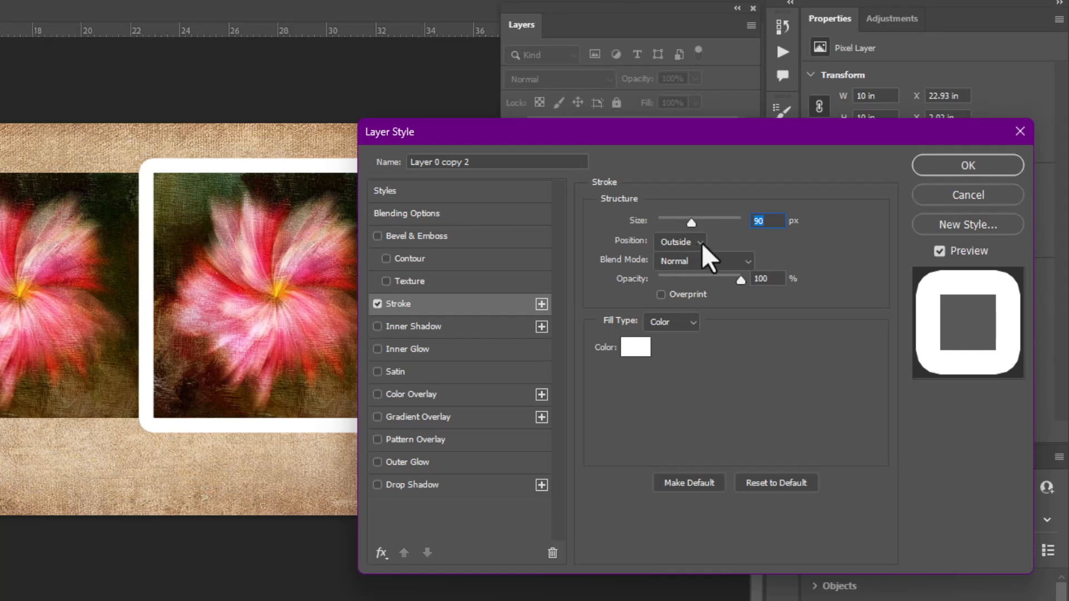
left_click(703, 241)
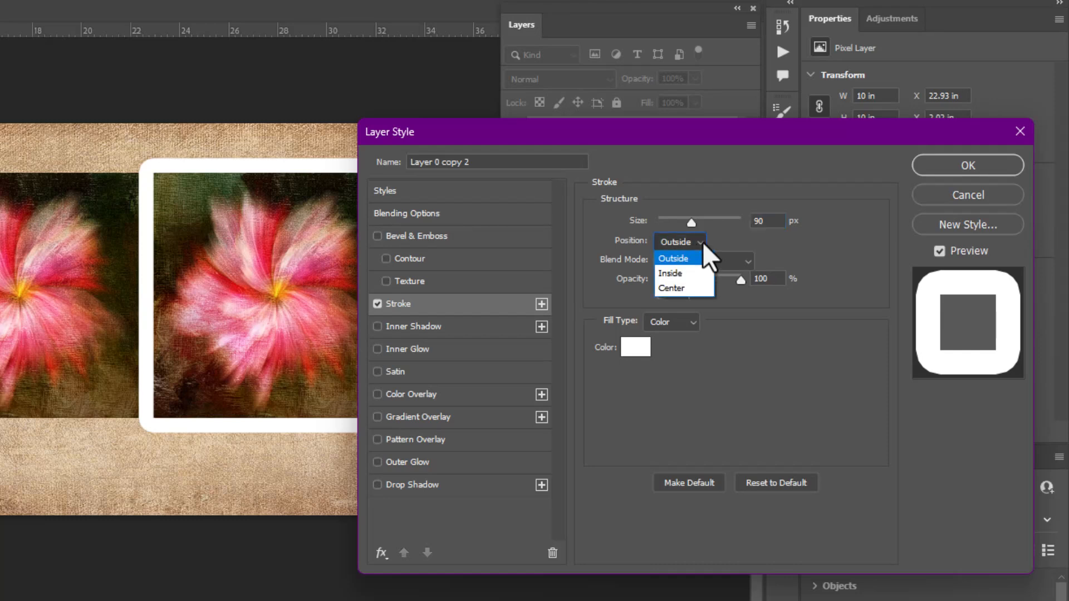
left_click(688, 272)
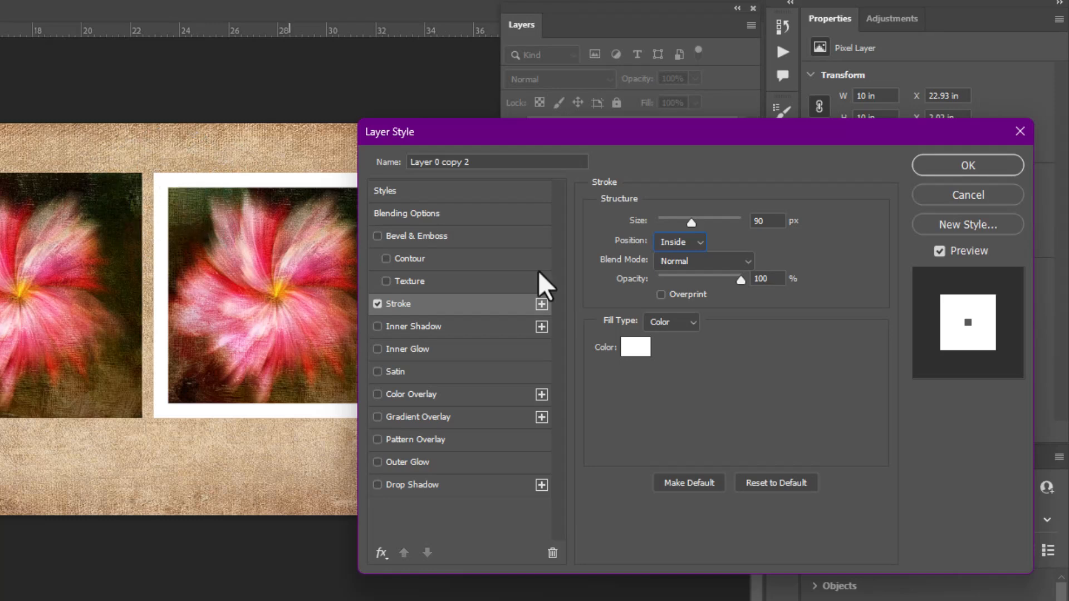
Reduce the stroke size to 51 px and add a drop shadow with 51% opacity and a 90° angle
left_click_drag(690, 222, 680, 224)
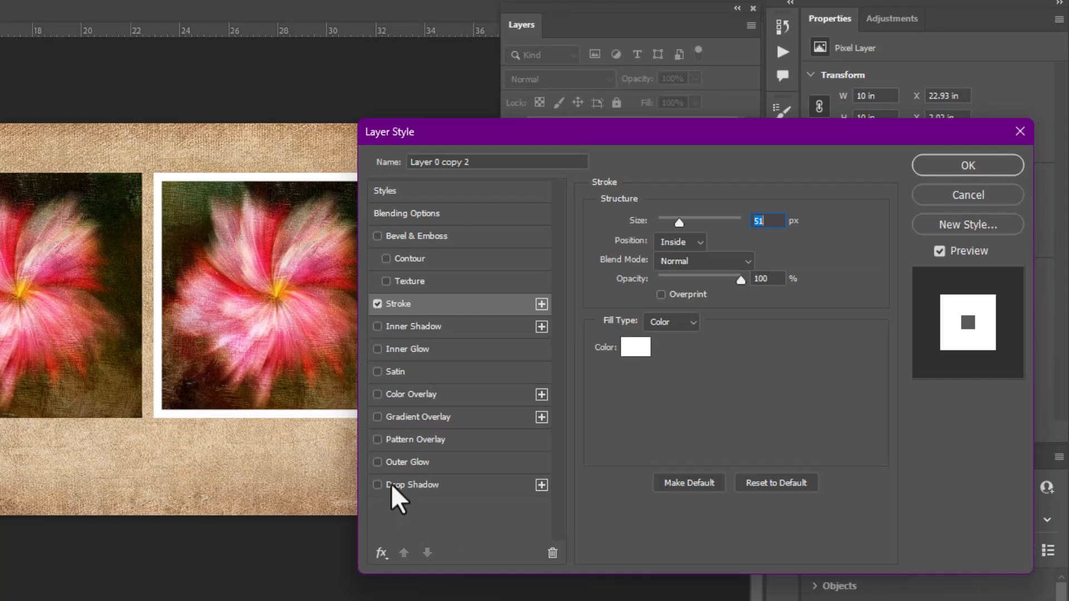
left_click(411, 485)
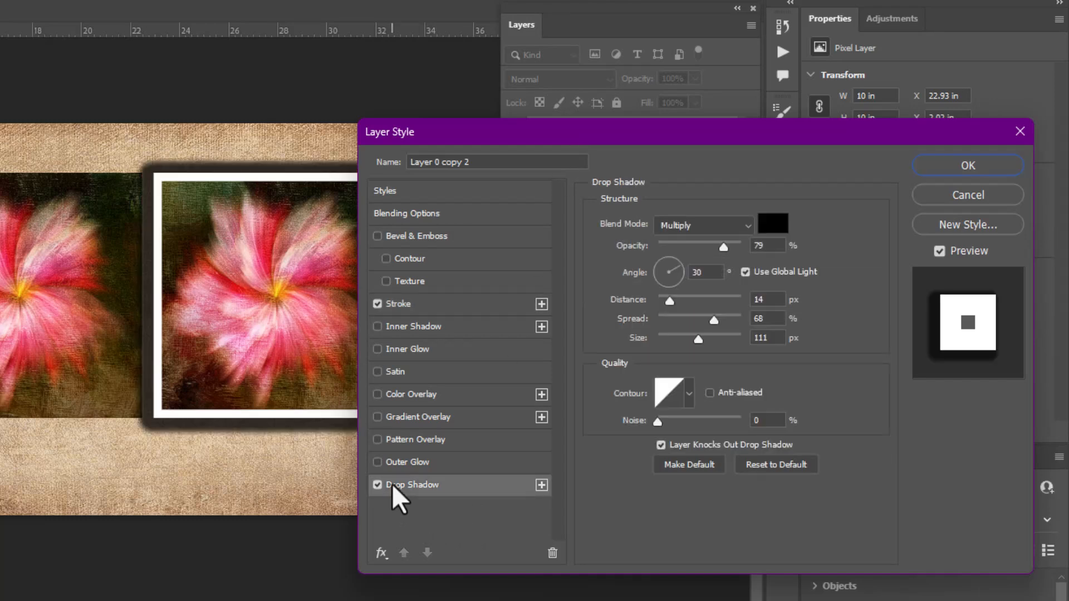
left_click_drag(577, 136, 625, 132)
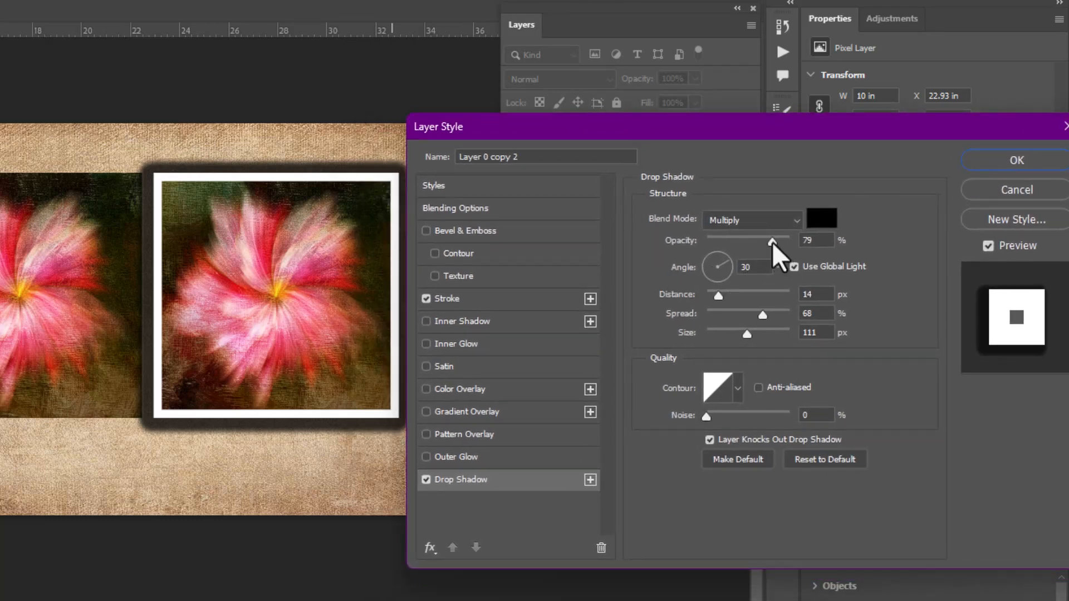
left_click_drag(773, 242, 749, 245)
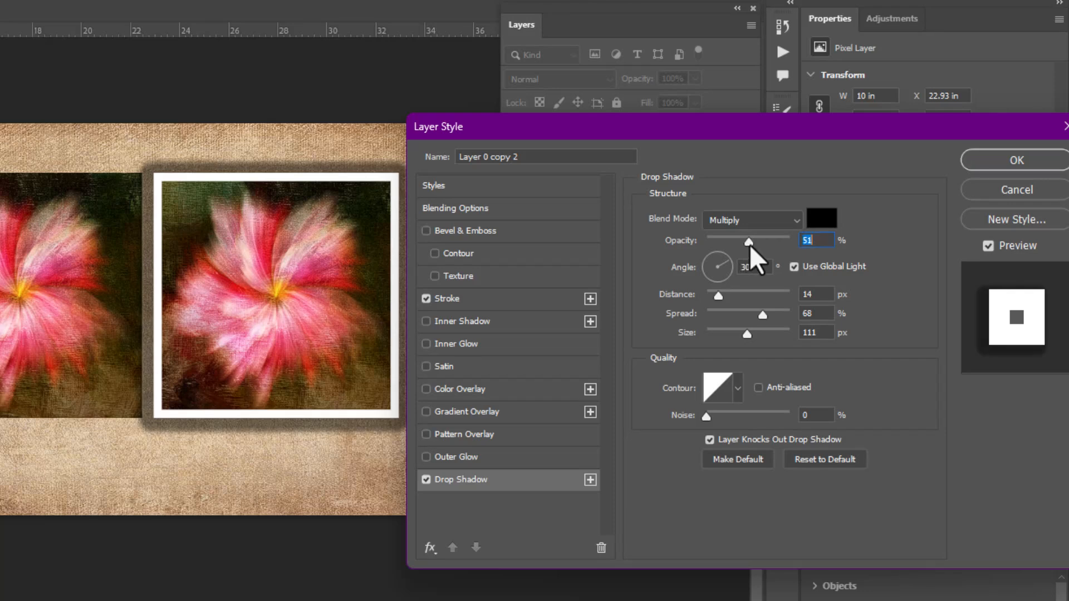
left_click(720, 257)
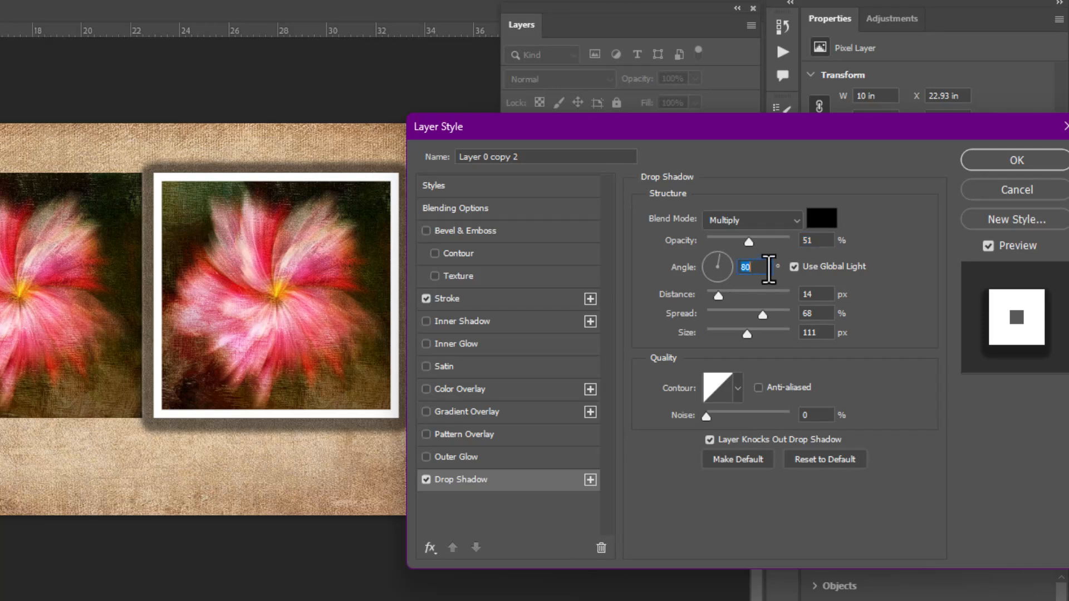
type("90")
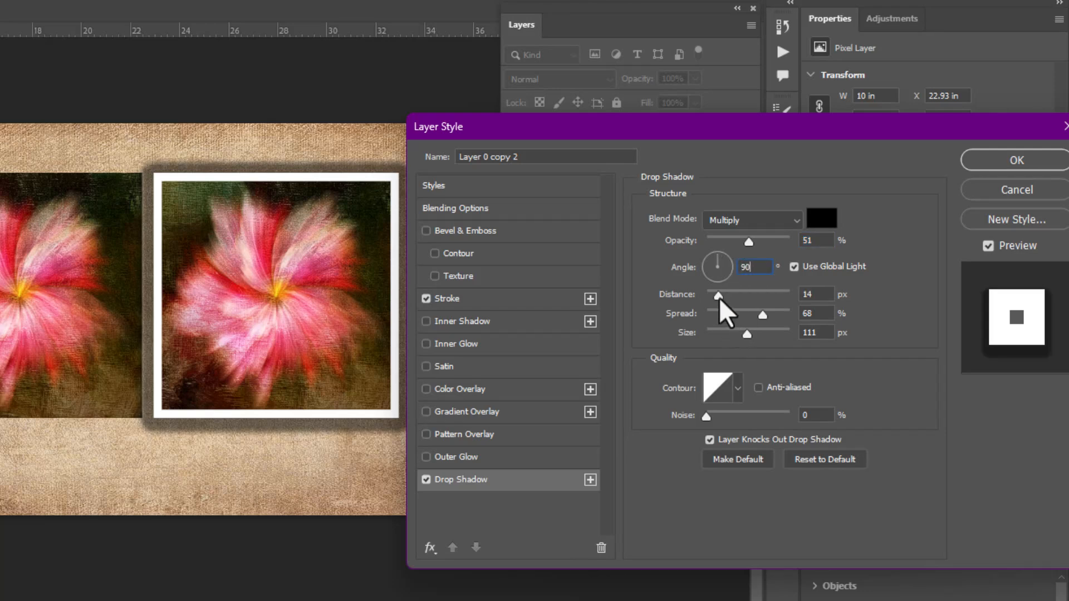
Set the drop shadow's distance to 40 px, spread to 36%, size to 117 px and opacity to 42%
left_click_drag(718, 296, 749, 296)
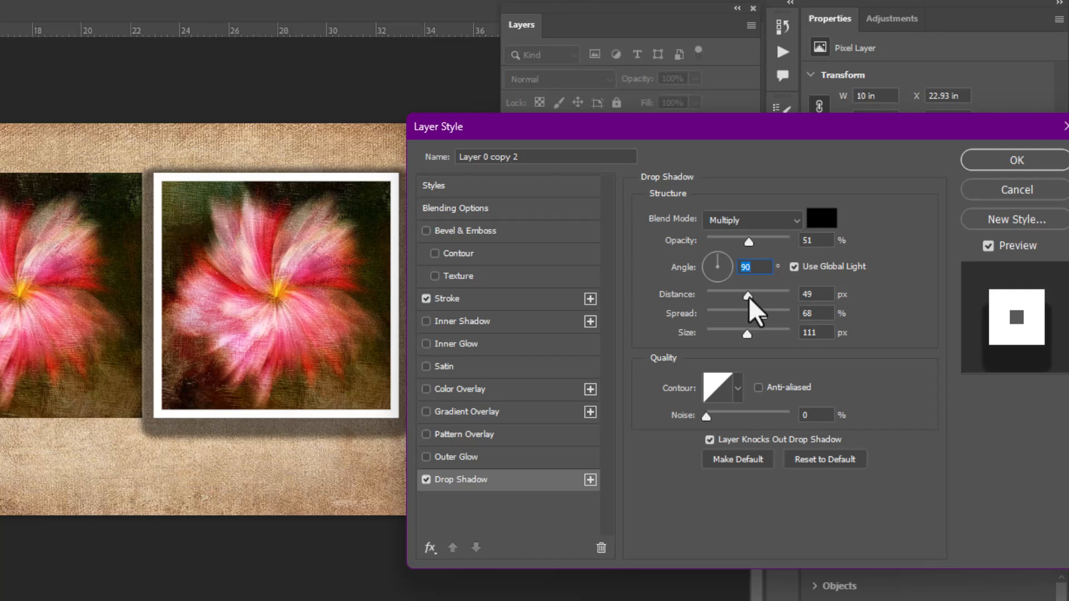
left_click_drag(748, 336, 760, 316)
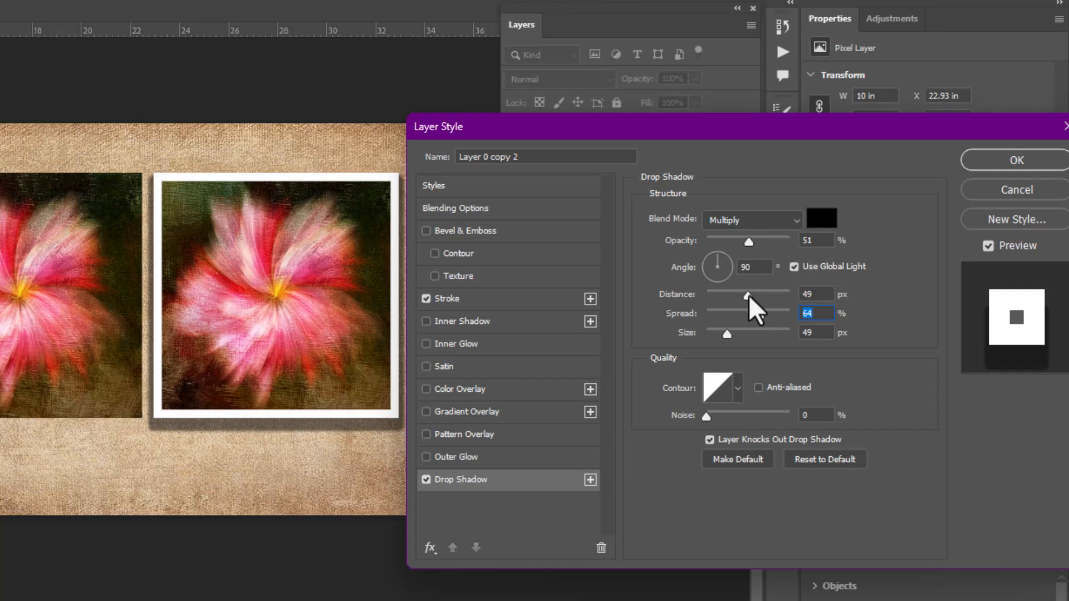
left_click_drag(749, 245, 730, 249)
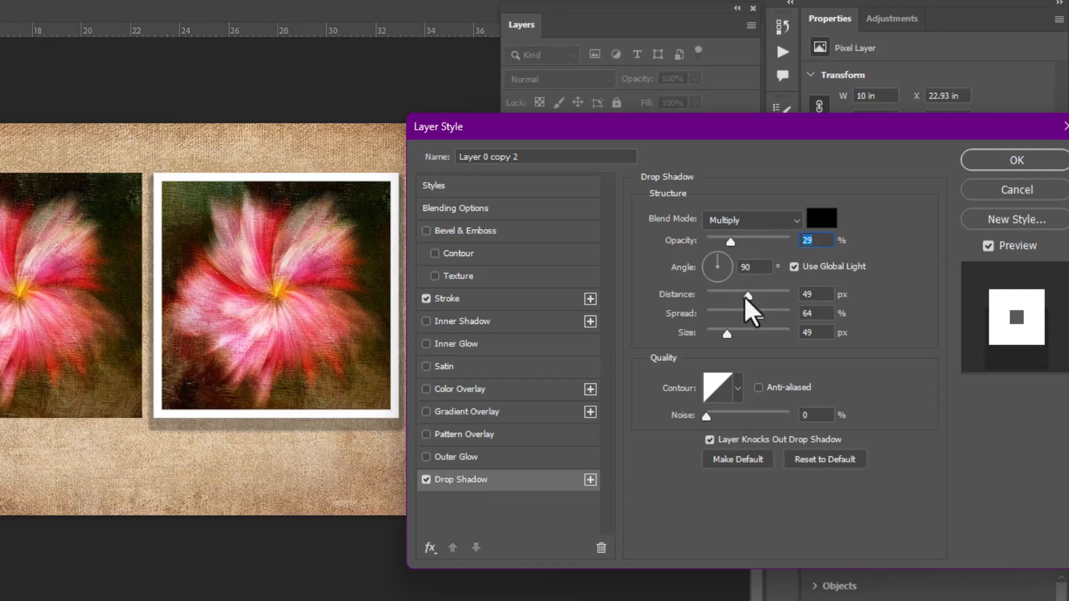
left_click_drag(746, 296, 749, 334)
left_click_drag(730, 243, 737, 246)
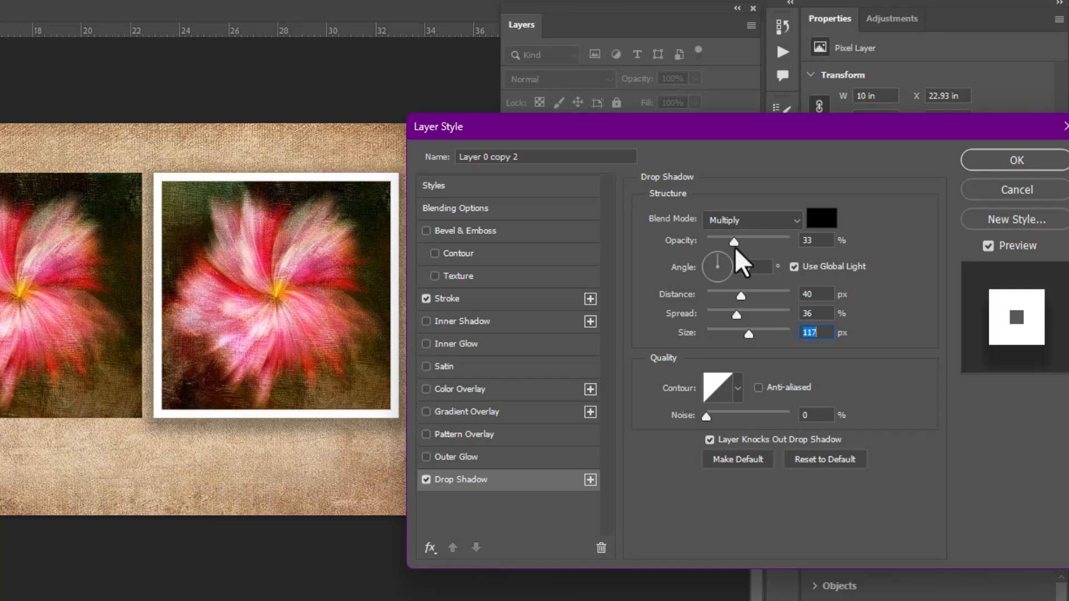
left_click(734, 246)
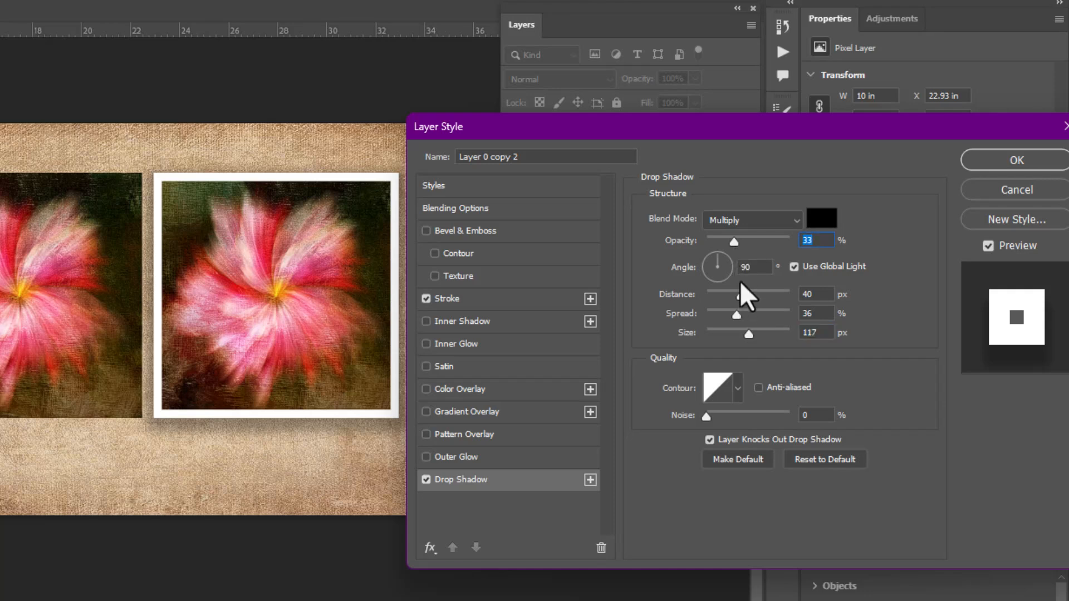
left_click_drag(737, 247, 742, 248)
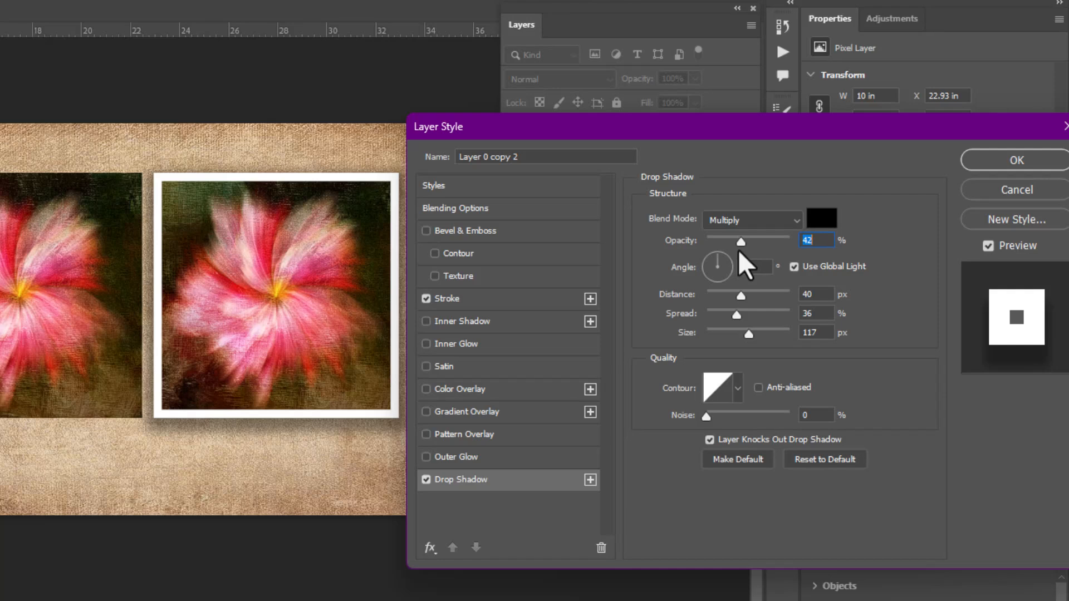
Compare the framed flower with and without its drop shadow
left_click(428, 480)
left_click(428, 480)
left_click(428, 480)
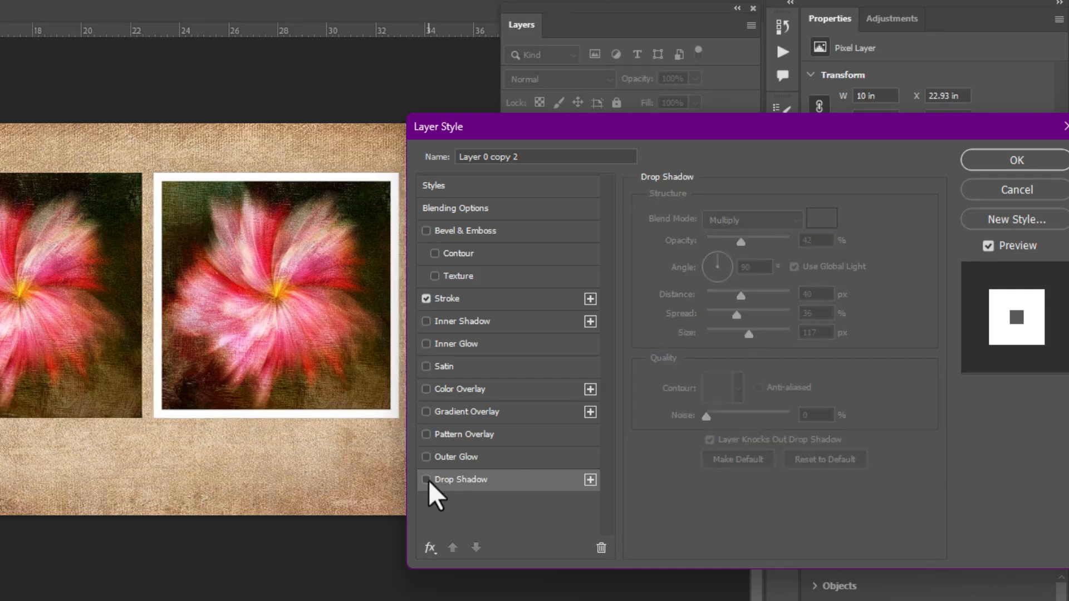
left_click(427, 480)
left_click(428, 480)
left_click(428, 480)
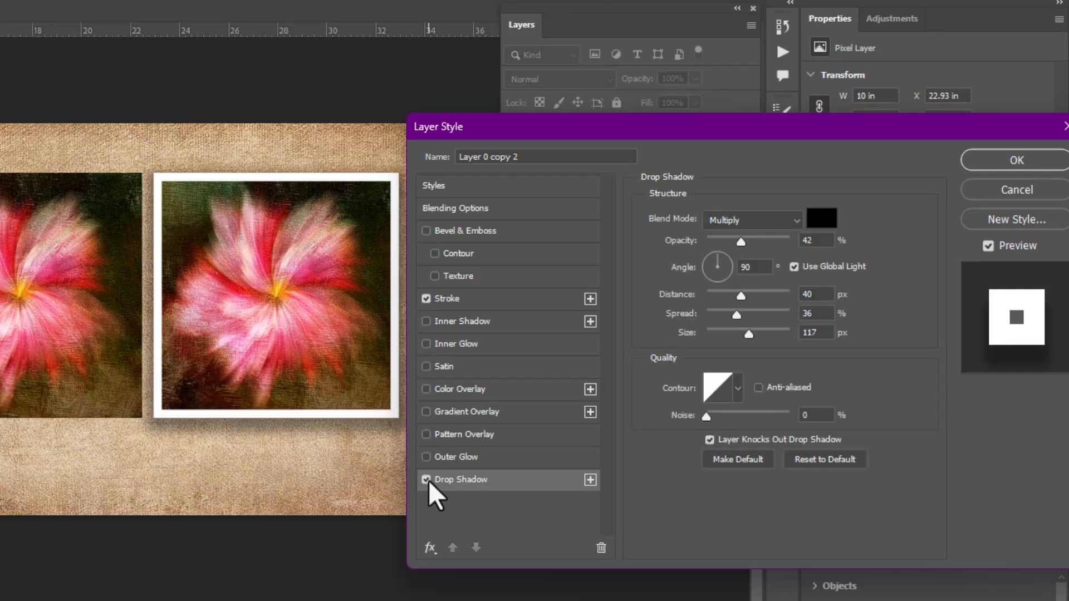
Lower the drop shadow's opacity to 31%, recheck the effect, and apply the layer style
left_click_drag(741, 243, 733, 245)
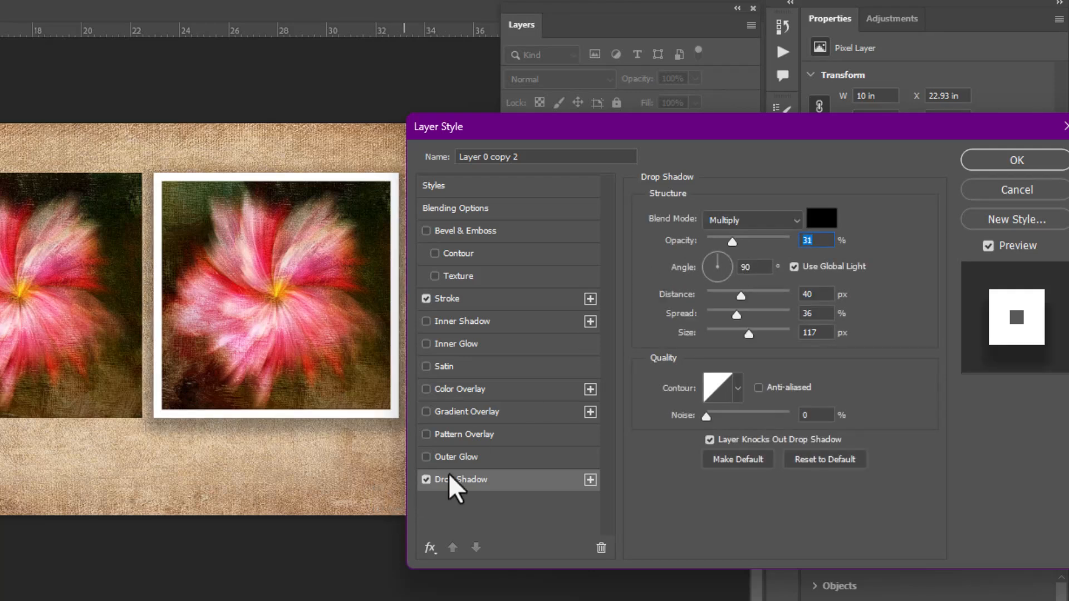
left_click(424, 480)
left_click(424, 479)
left_click(983, 163)
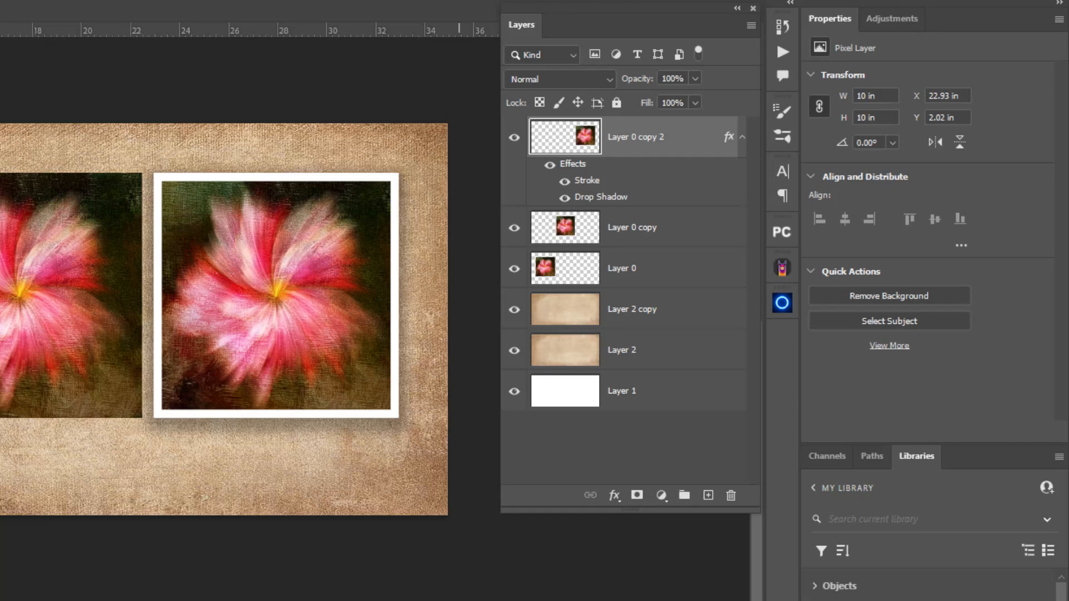
key("alt+bracketleft")
key("alt+bracketleft")
key("alt+bracketleft")
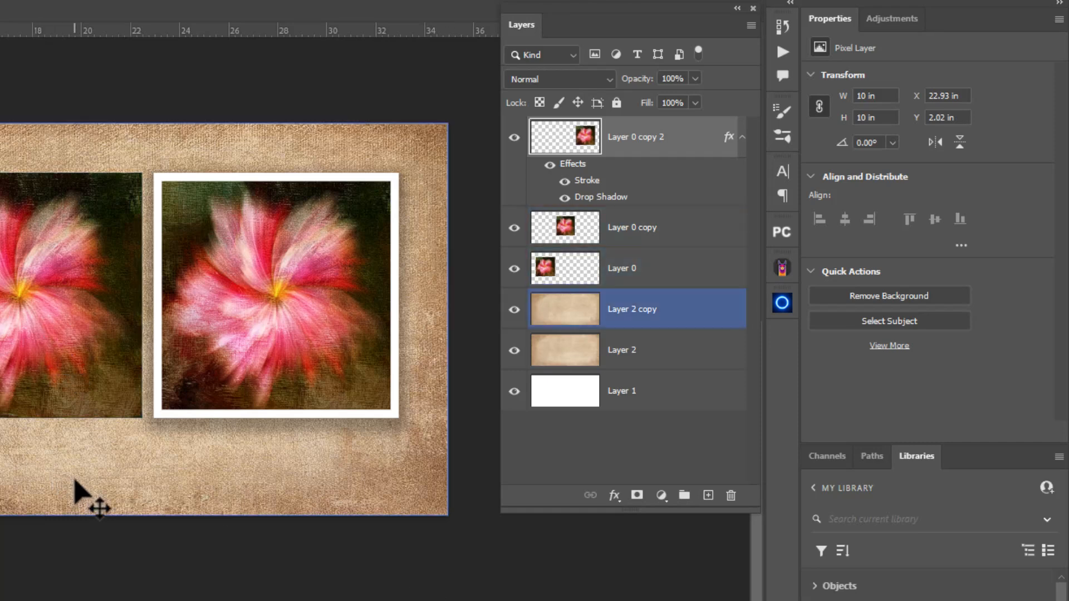
key("alt+bracketright")
key("alt+bracketright")
key("alt+bracketright")
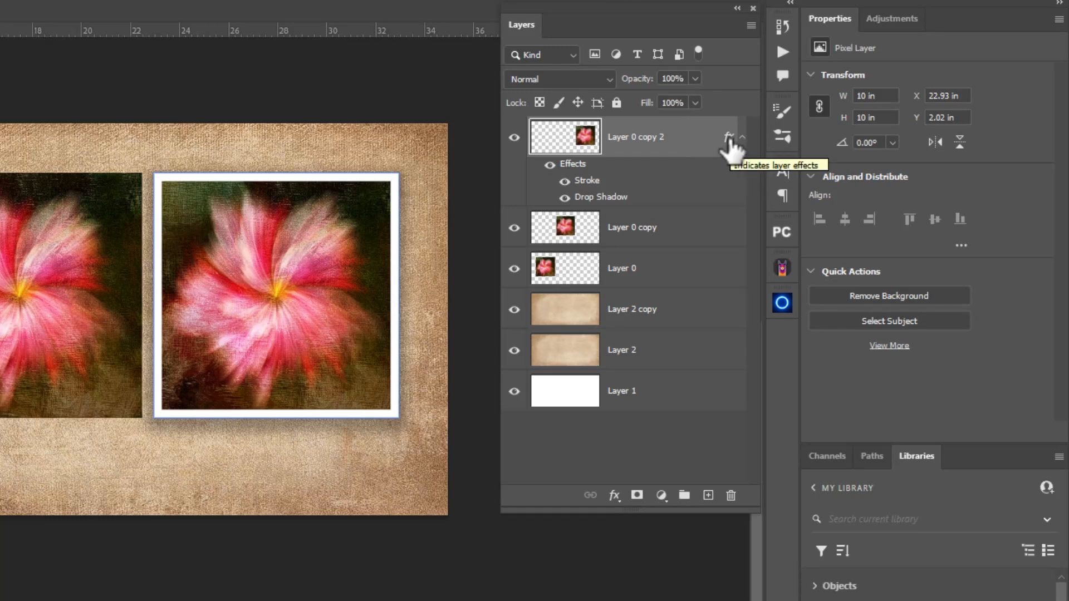
Copy the stroke and drop shadow effects from Layer 0 copy 2 to Layer 0 copy and Layer 0
left_click_drag(727, 137, 718, 240)
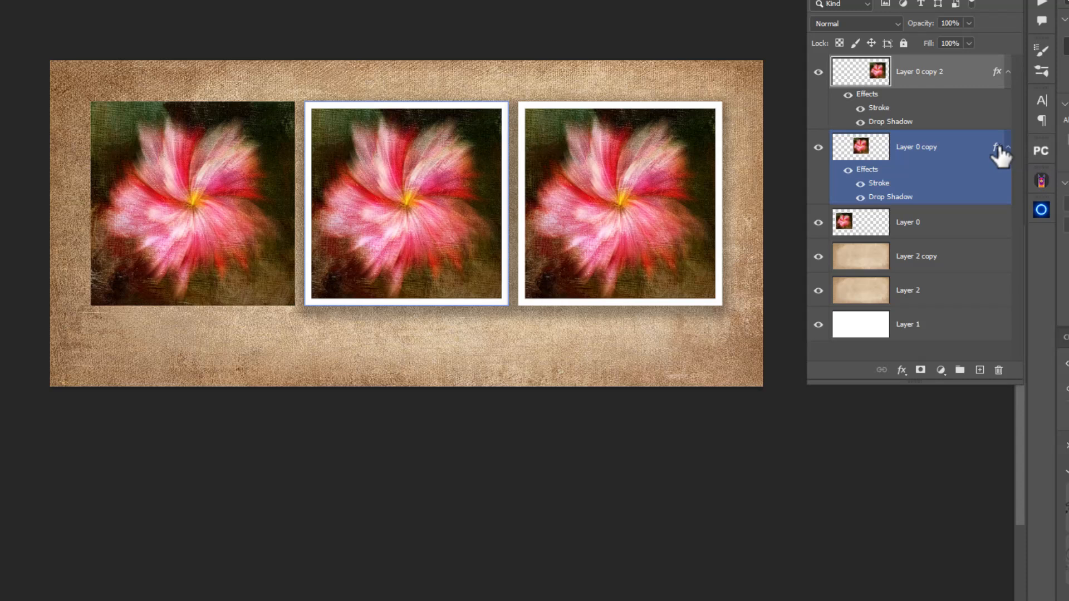
left_click_drag(998, 150, 982, 231)
left_click(978, 223)
left_click(909, 450)
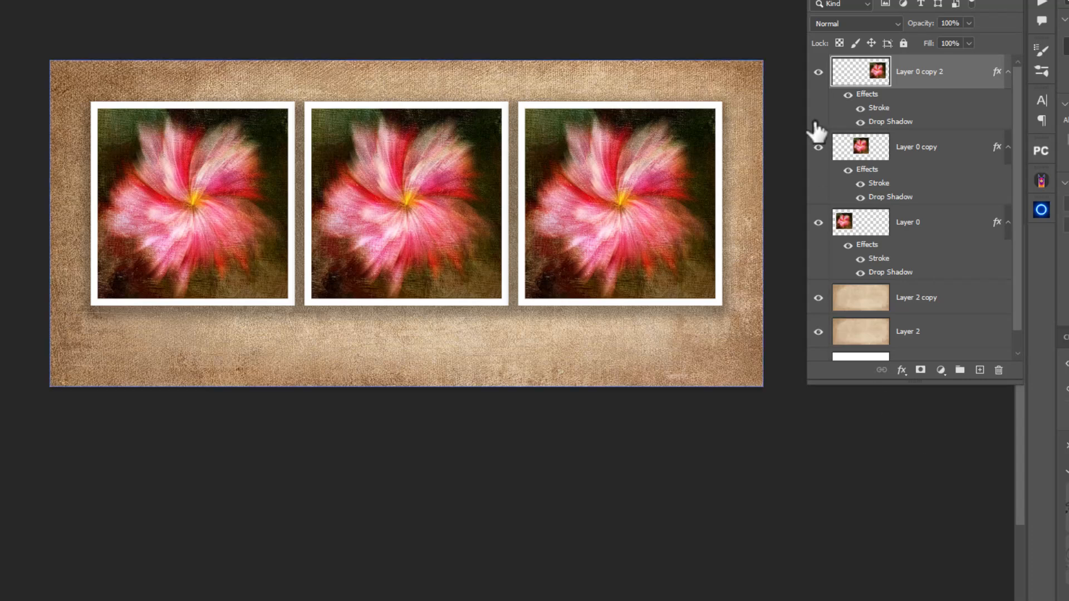
Identify the flower on Layer 0 copy 2 by toggling its visibility, and add a Hue/Saturation adjustment layer above it
left_click(819, 72)
left_click(819, 72)
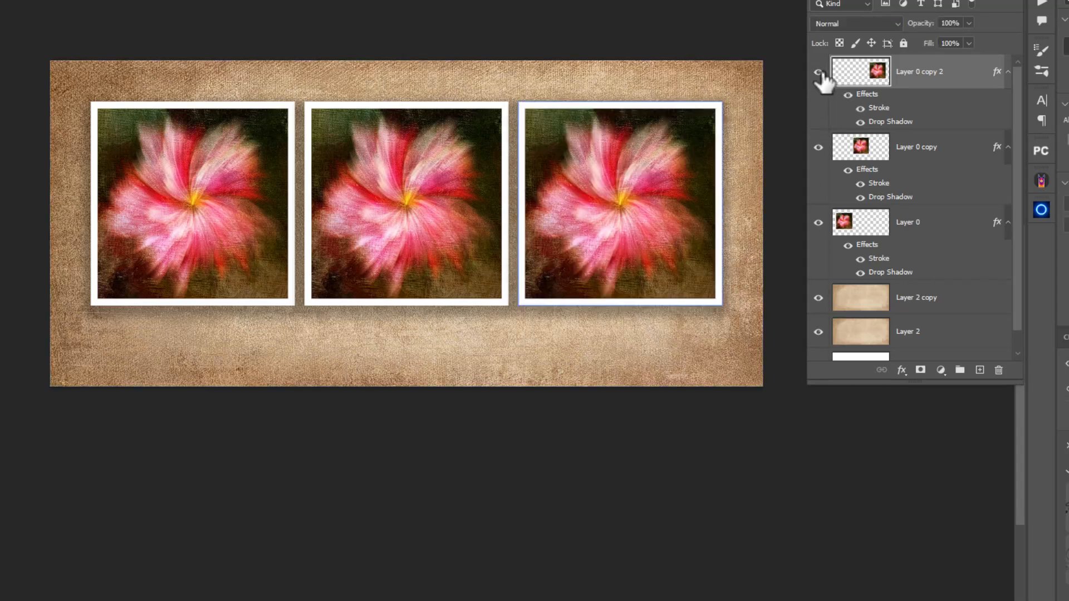
left_click(818, 72)
left_click(819, 72)
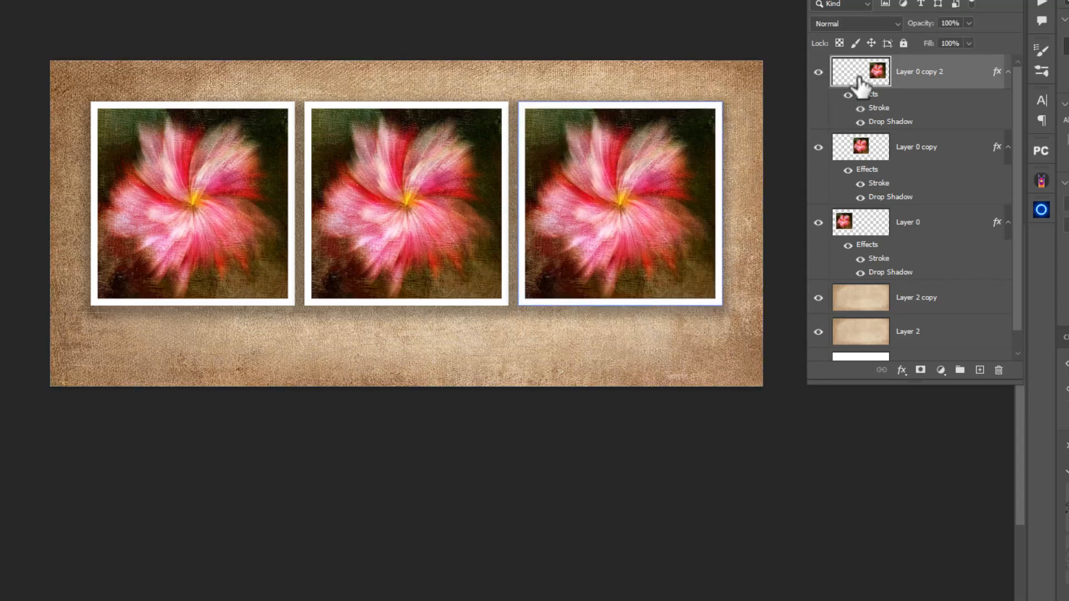
left_click(891, 355)
left_click(942, 371)
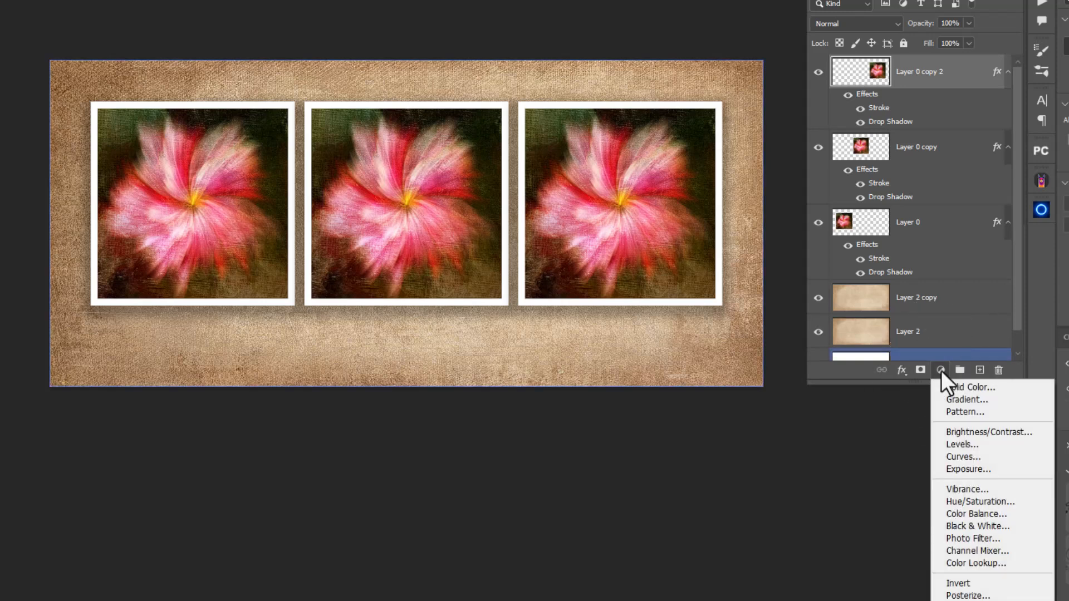
left_click(954, 501)
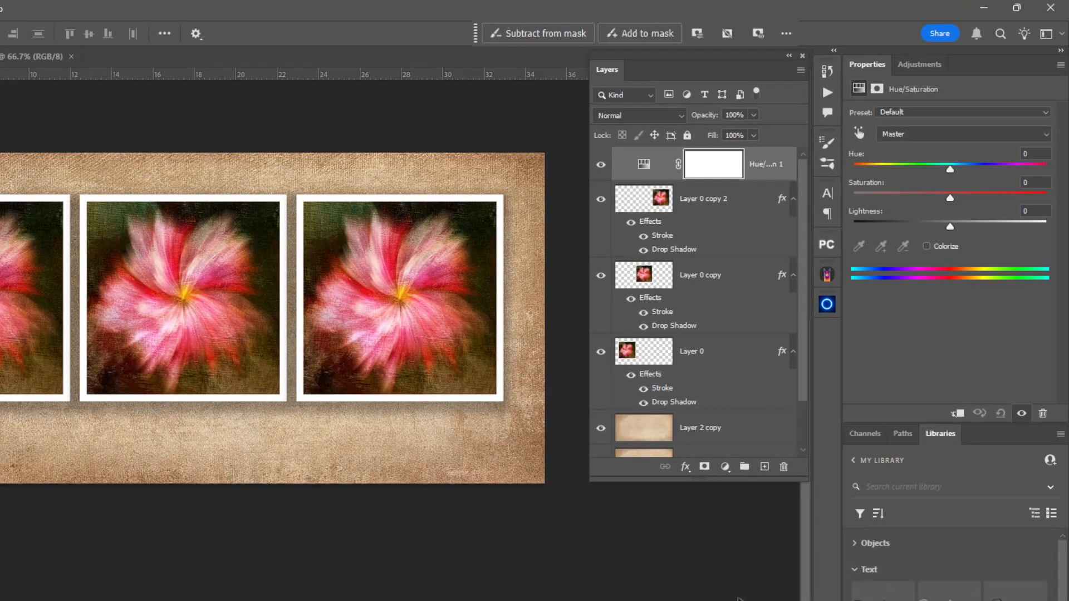
Check which flower lies directly below the adjustment layer, and try a hue shift on the unclipped adjustment before resetting it to 0
left_click(646, 207)
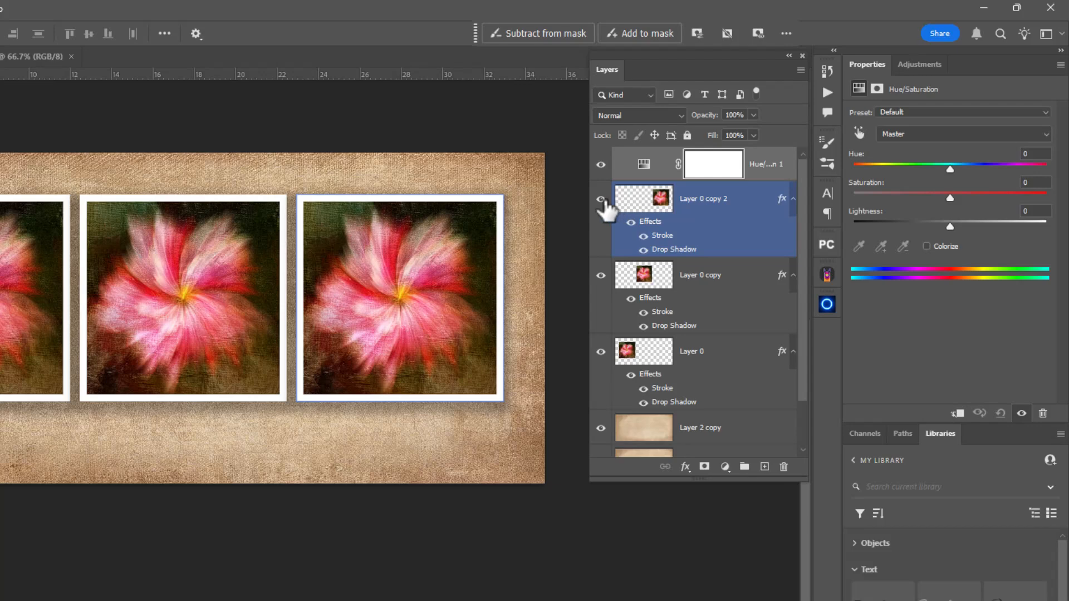
left_click(601, 199)
left_click(601, 199)
left_click(642, 166)
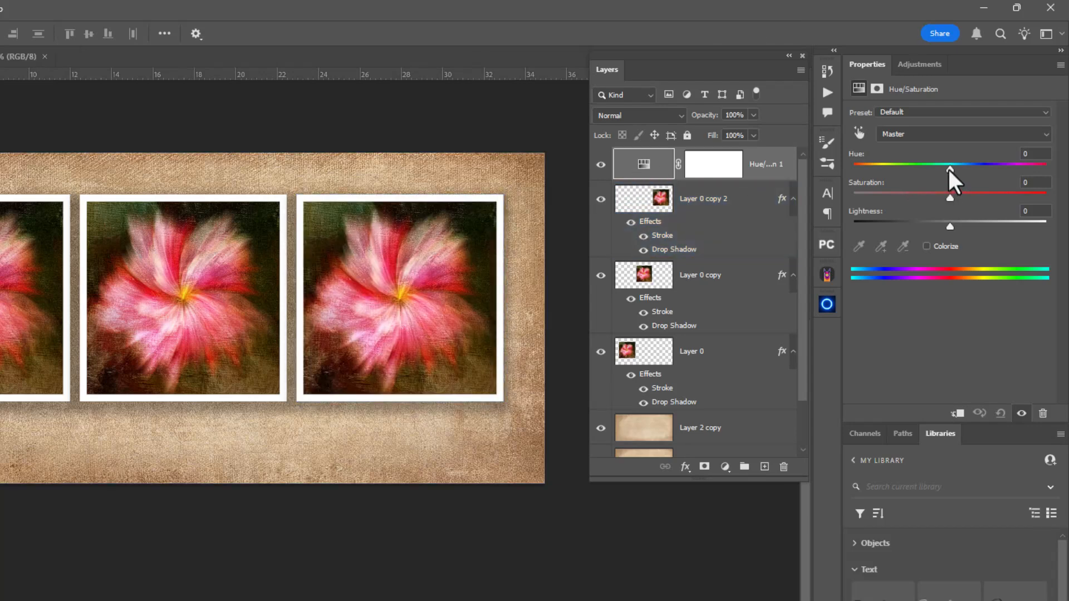
mouse_move(949, 169)
left_mouse_down()
mouse_move(907, 171)
mouse_move(953, 167)
left_mouse_up()
double_click(952, 167)
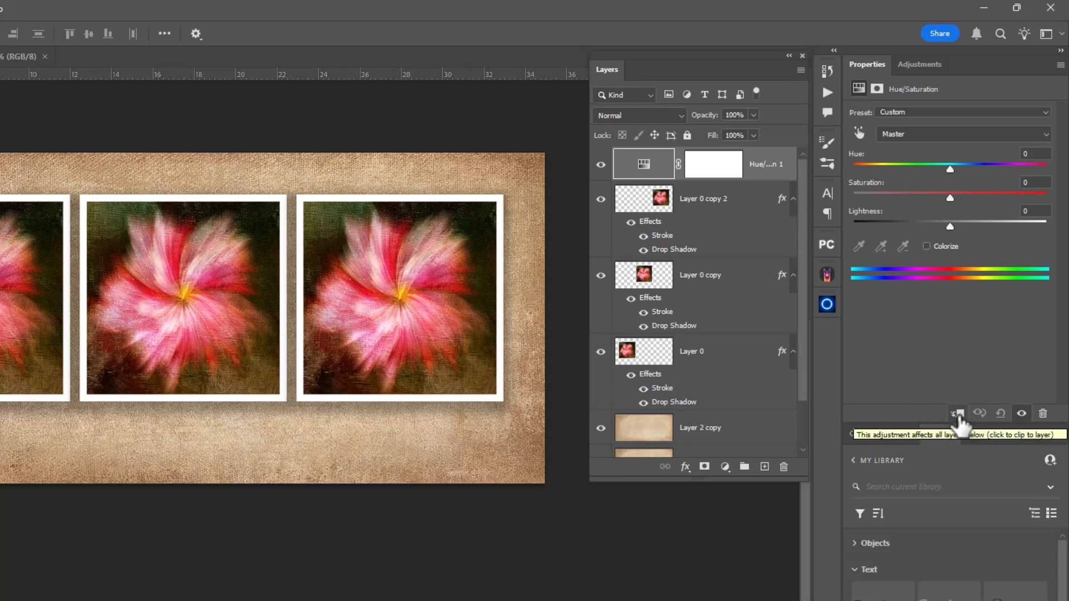
Clip the Hue/Saturation adjustment to Layer 0 copy 2 so that it affects only that flower
left_click(959, 416)
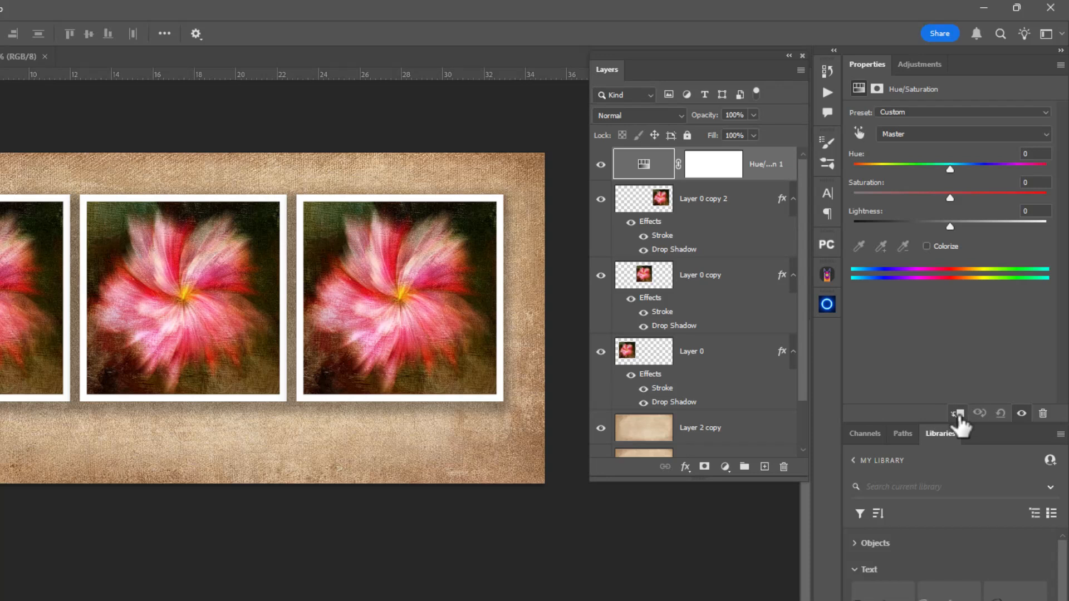
left_click(959, 415)
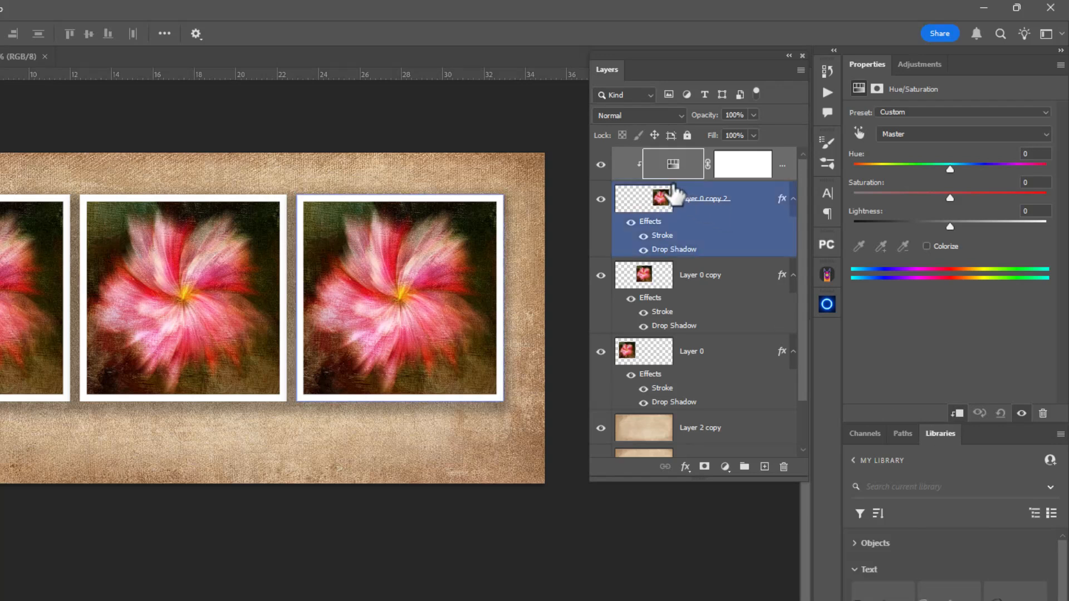
left_click(643, 187)
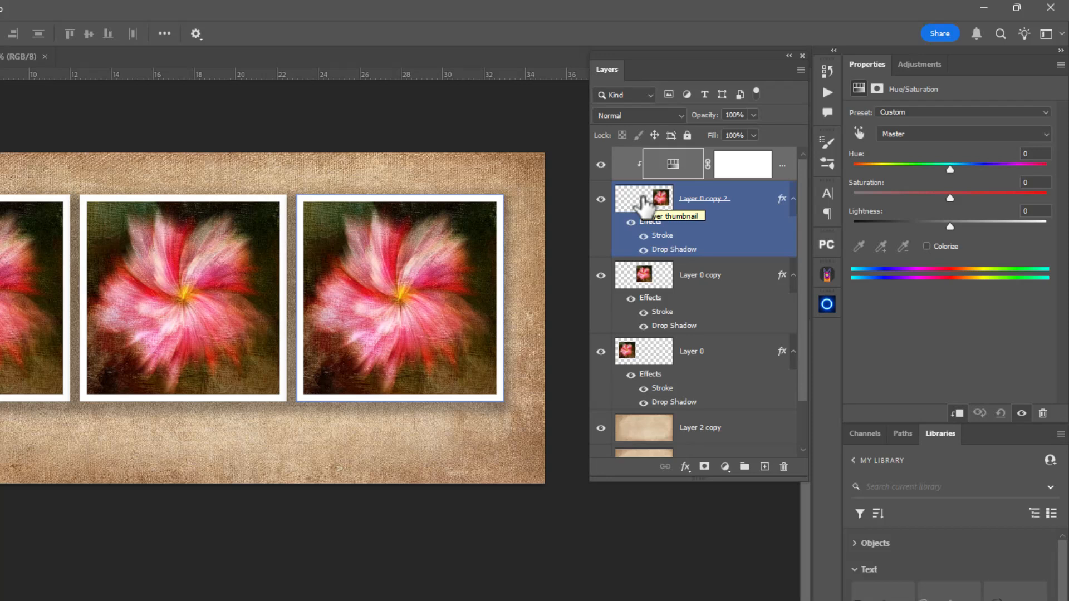
left_click(675, 167)
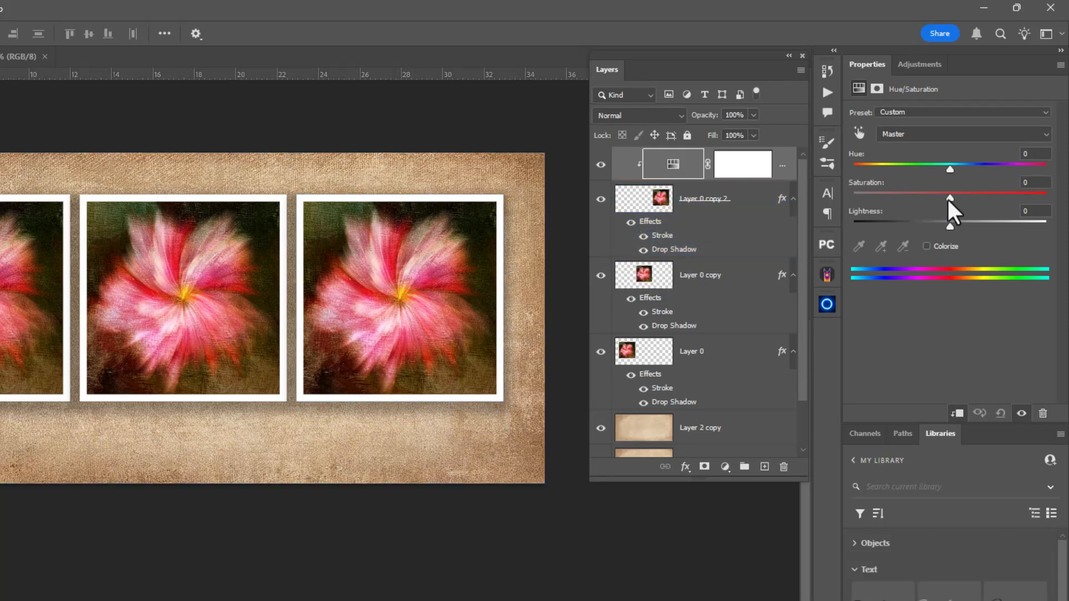
Set the clipped adjustment's hue to +122 and its saturation to -23 to recolor the right flower green
mouse_move(948, 199)
left_mouse_down()
mouse_move(893, 199)
mouse_move(996, 197)
mouse_move(934, 206)
left_mouse_up()
left_click_drag(950, 169, 1023, 177)
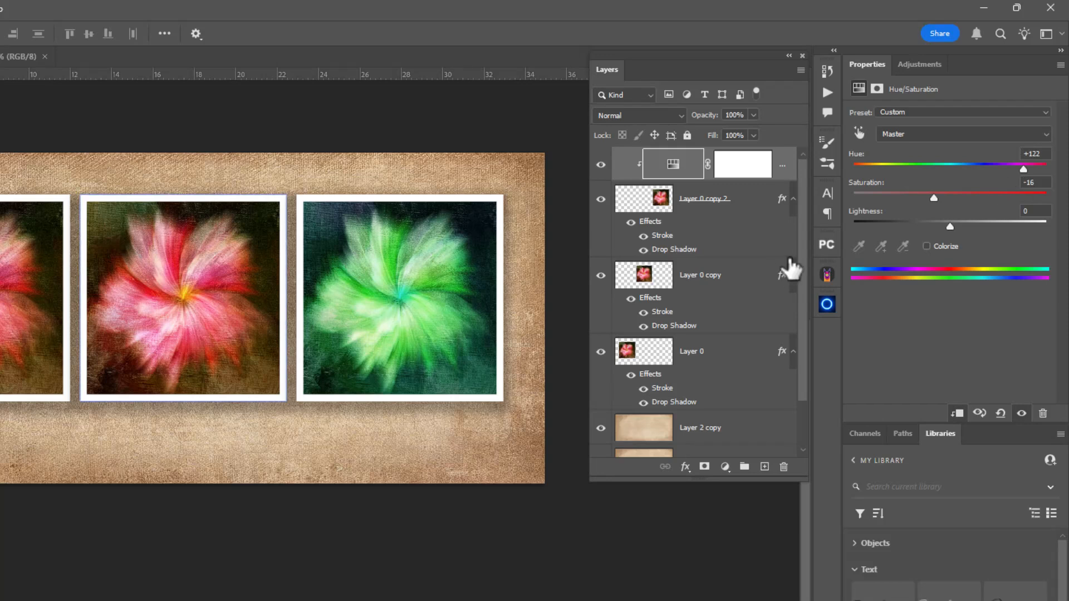
left_click_drag(934, 200, 928, 207)
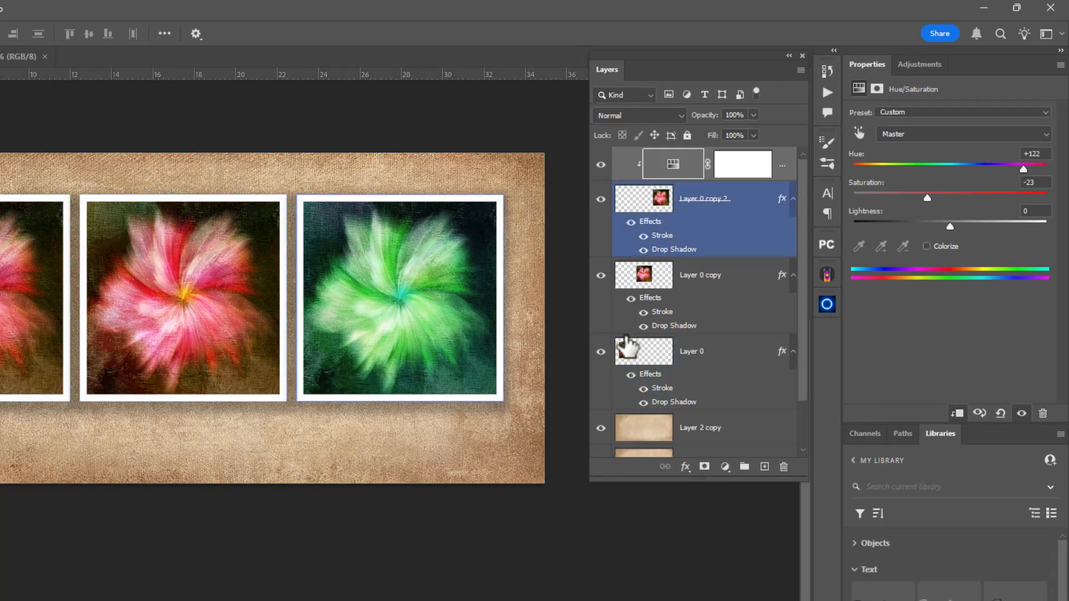
Add a Hue/Saturation adjustment layer directly above Layer 0, the left flower
left_click(623, 354)
left_click(641, 341)
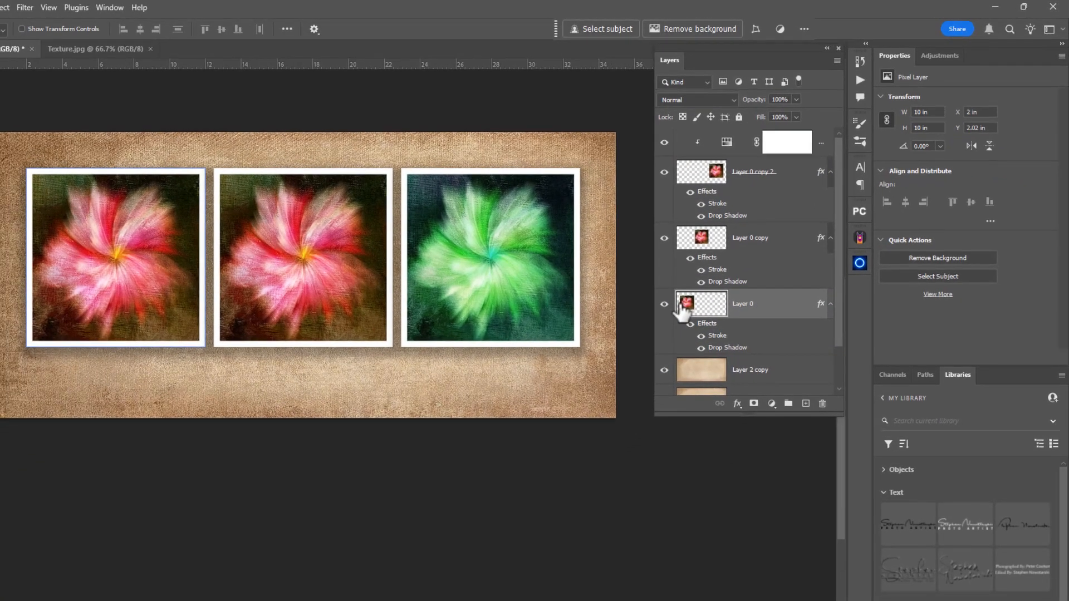
left_click(772, 404)
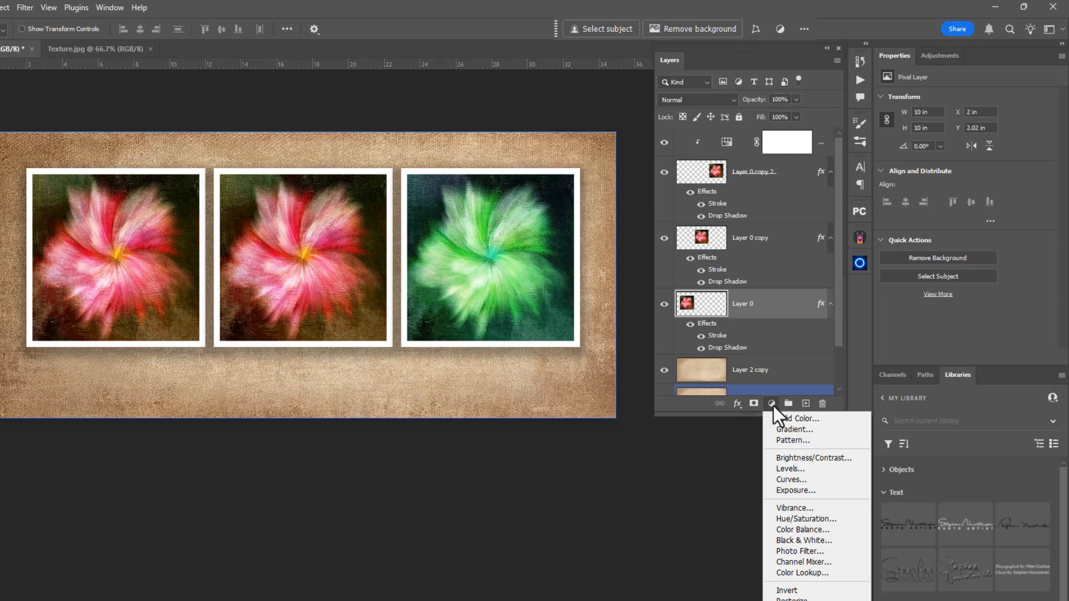
left_click(793, 518)
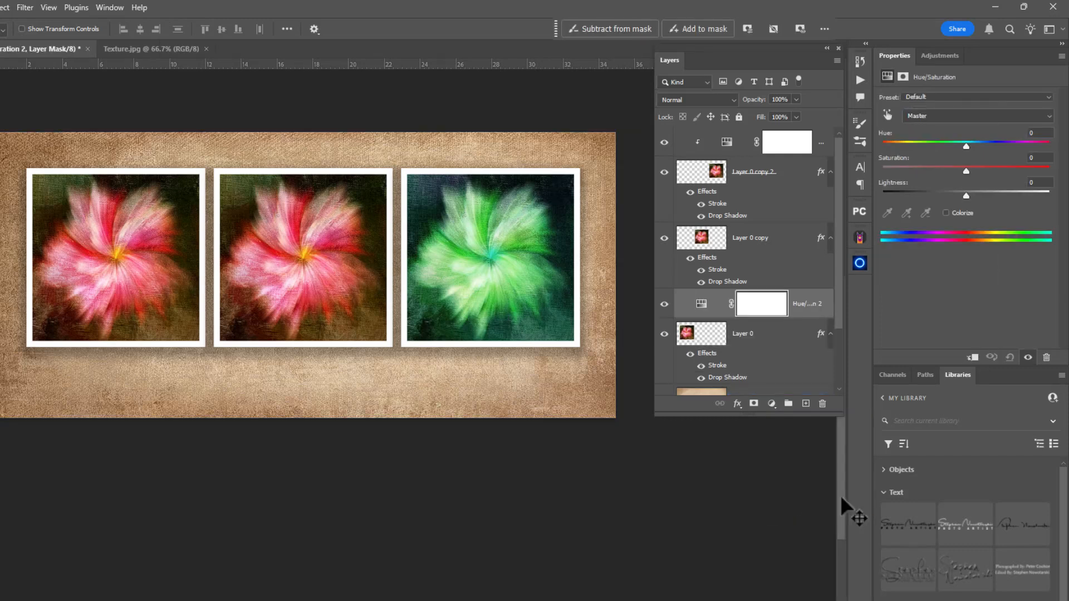
Clip the new Hue/Saturation adjustment to Layer 0, and set its hue to -146 and saturation to -19 to turn the left flower blue
left_click(972, 358)
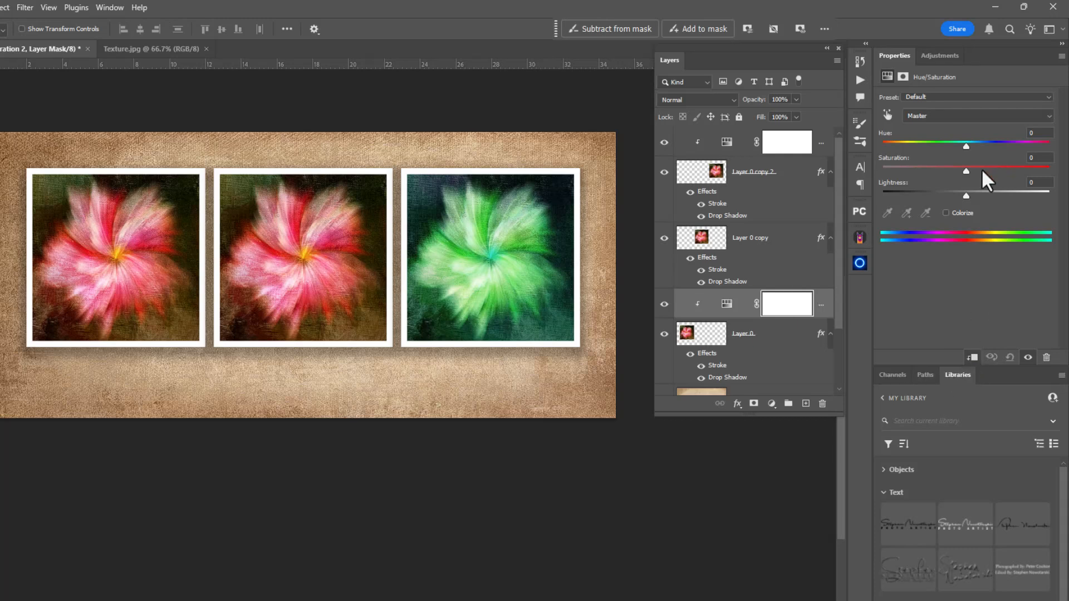
left_click_drag(967, 170, 895, 160)
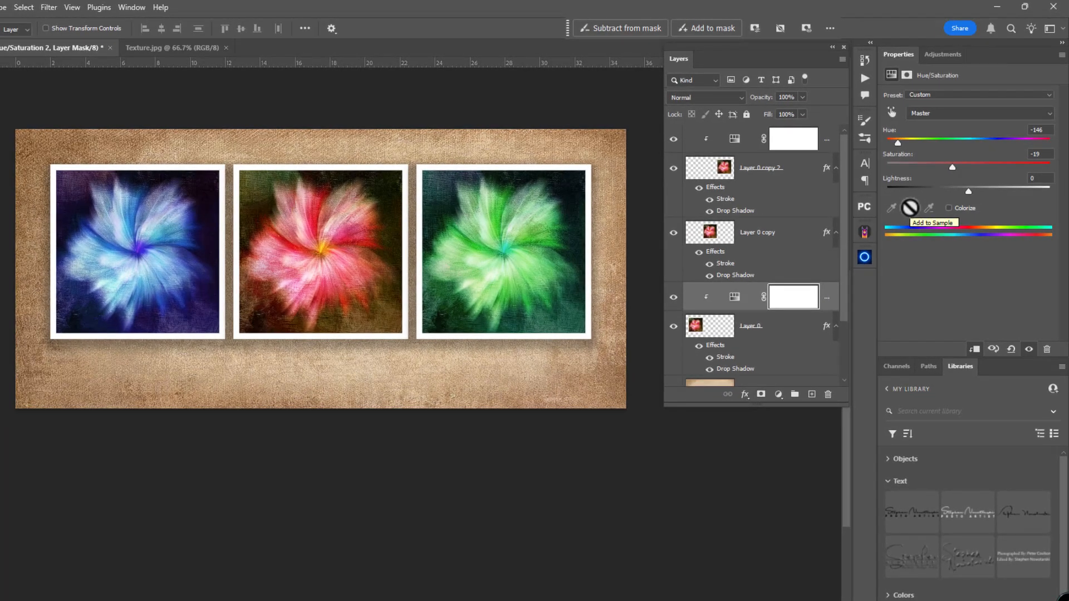
Place the Dark Signature library graphic centered below the middle flower and enlarge it to about 7.7 in wide
left_click_drag(846, 236, 846, 312)
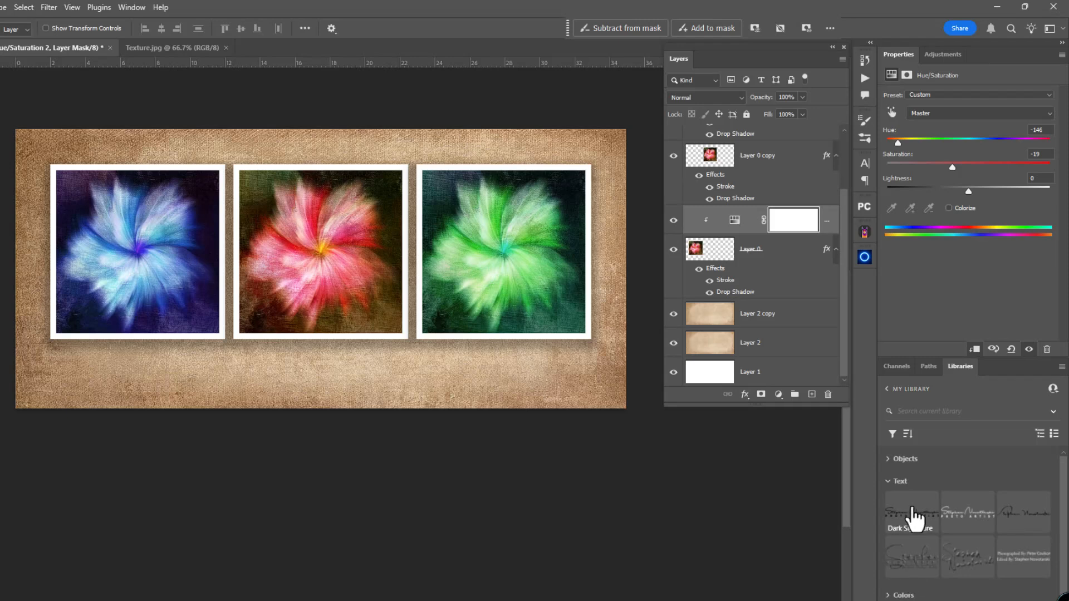
mouse_move(907, 526)
left_mouse_down()
mouse_move(857, 497)
mouse_move(313, 373)
left_mouse_up()
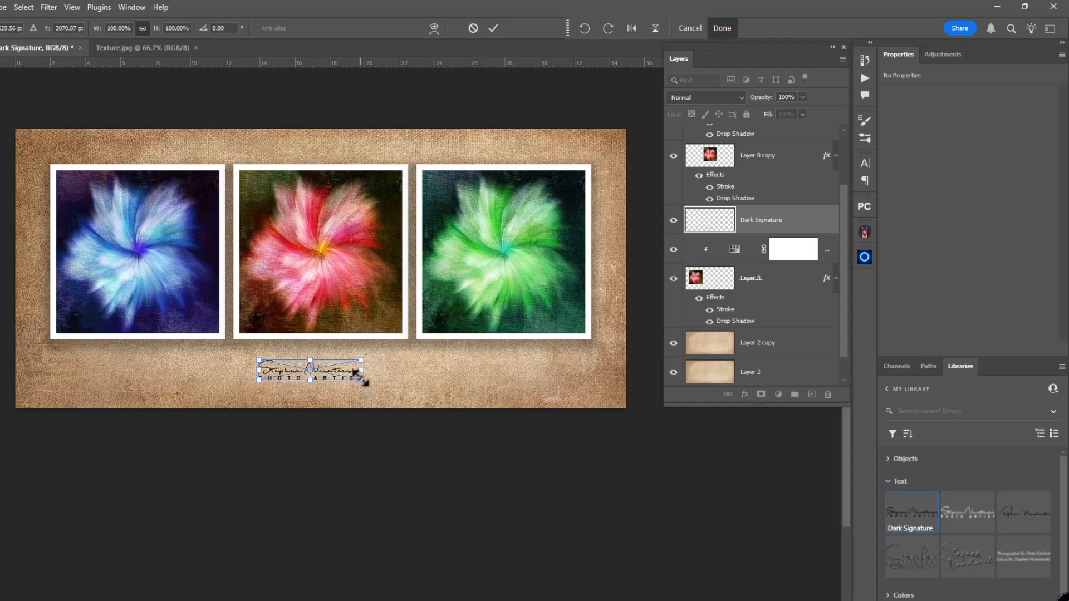
mouse_move(361, 379)
left_mouse_down()
mouse_move(390, 393)
mouse_move(367, 377)
left_mouse_up()
key("Return")
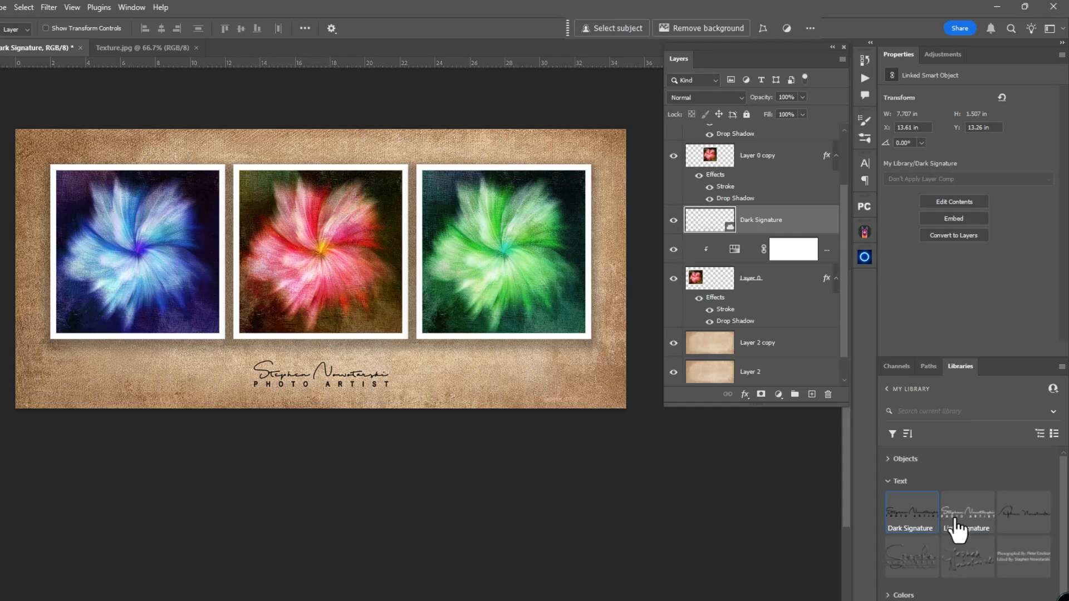
Try the Light Signature library graphic below the right flower, and delete it
mouse_move(957, 523)
left_mouse_down()
mouse_move(547, 386)
mouse_move(478, 377)
mouse_move(576, 395)
left_mouse_up()
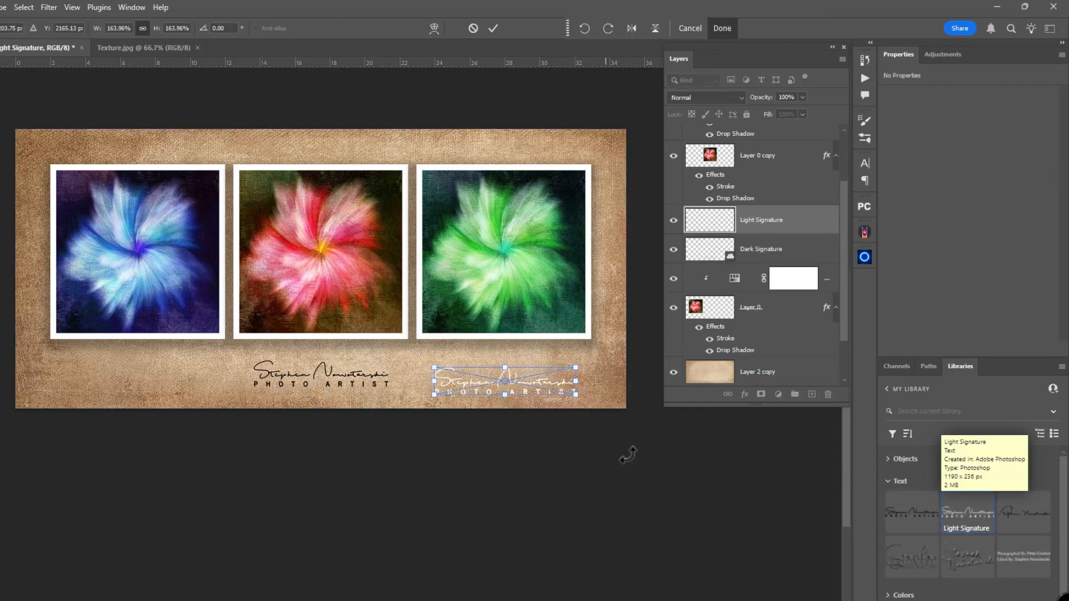
key("Return")
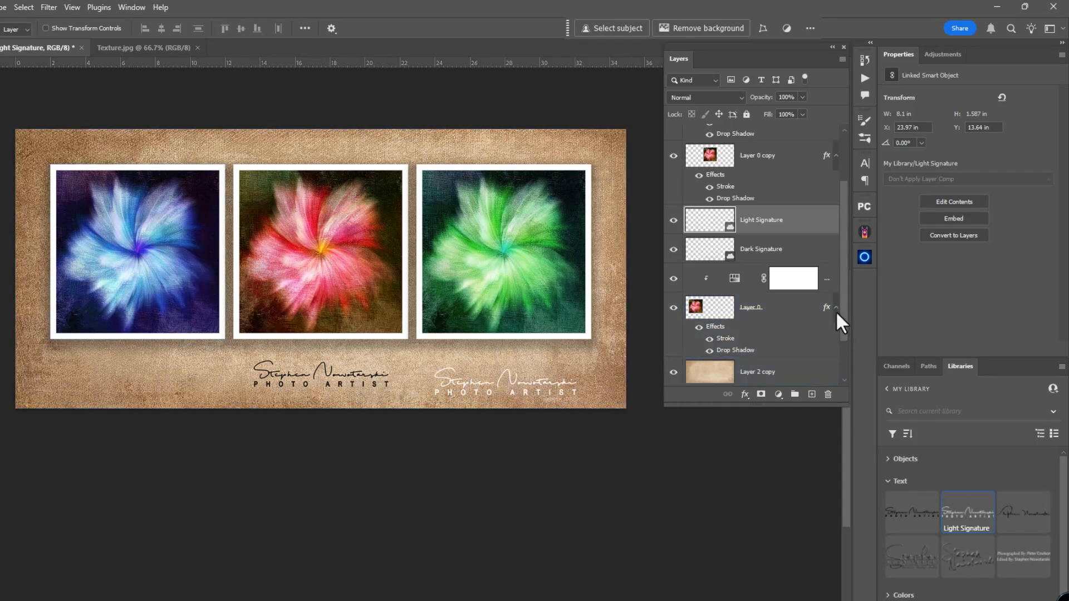
key("Delete")
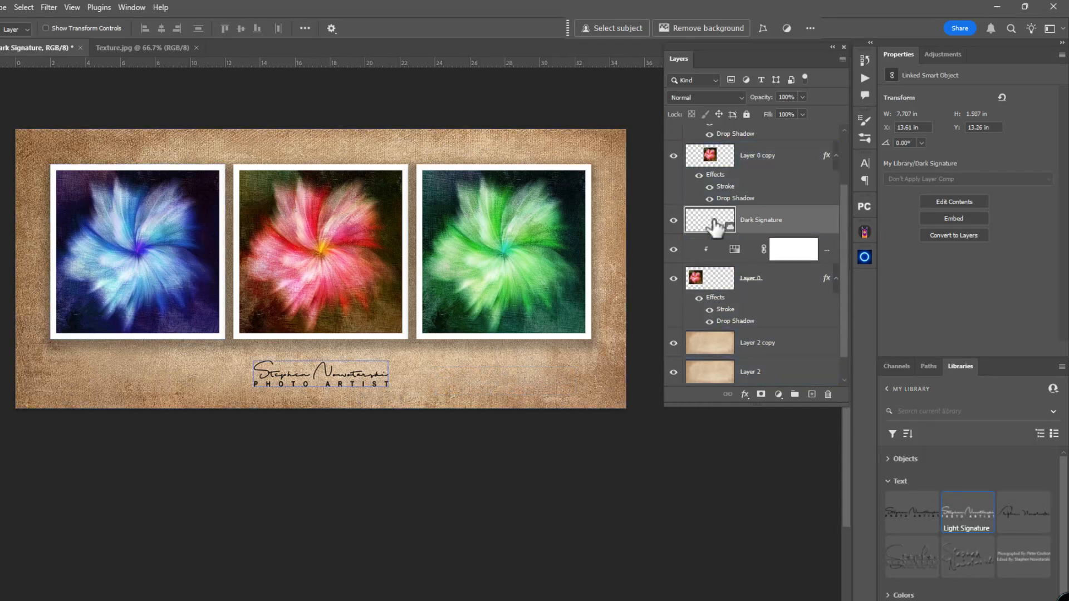
Move the Dark Signature layer below Layer 0, directly above the Layer 2 copy texture
left_click_drag(718, 224, 716, 320)
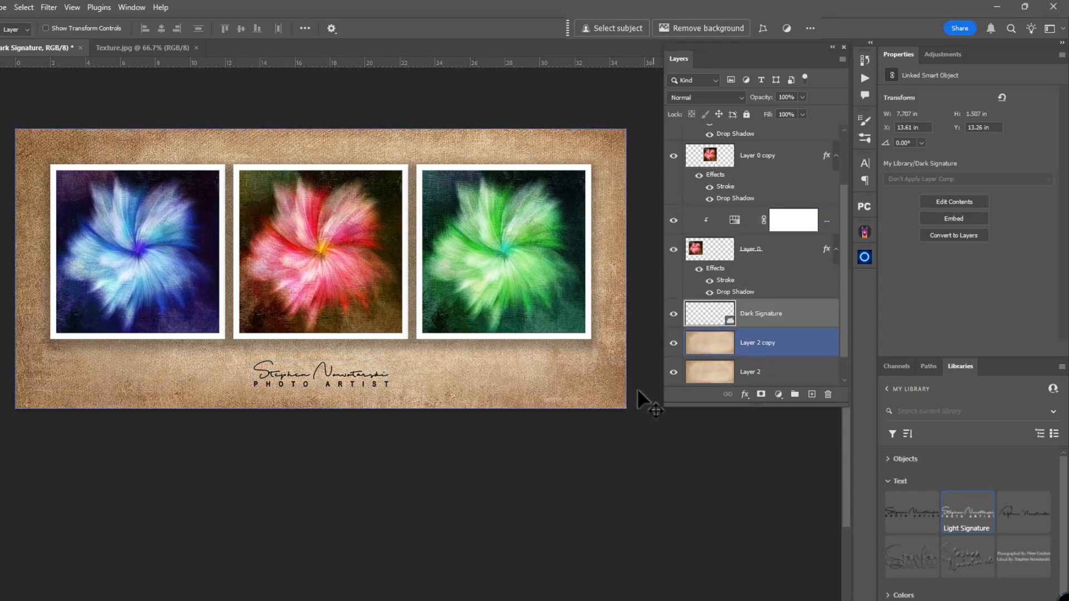
scroll(487, 492, "up", 1)
scroll(487, 493, "down", 2)
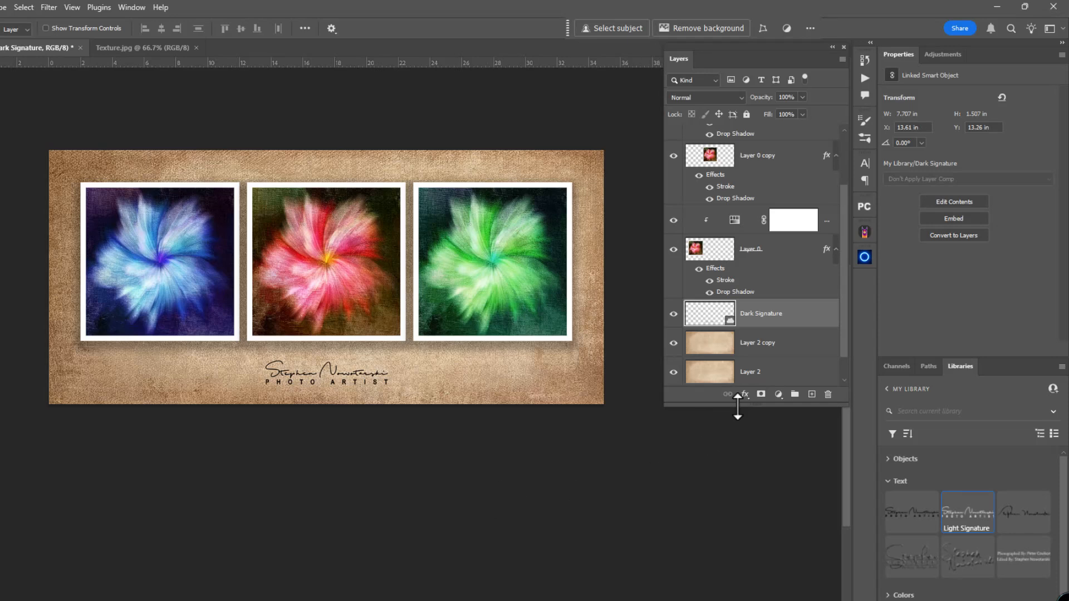
Compare the textured background with Layer 2 copy hidden and shown
left_click_drag(740, 407, 744, 457)
left_click(716, 371)
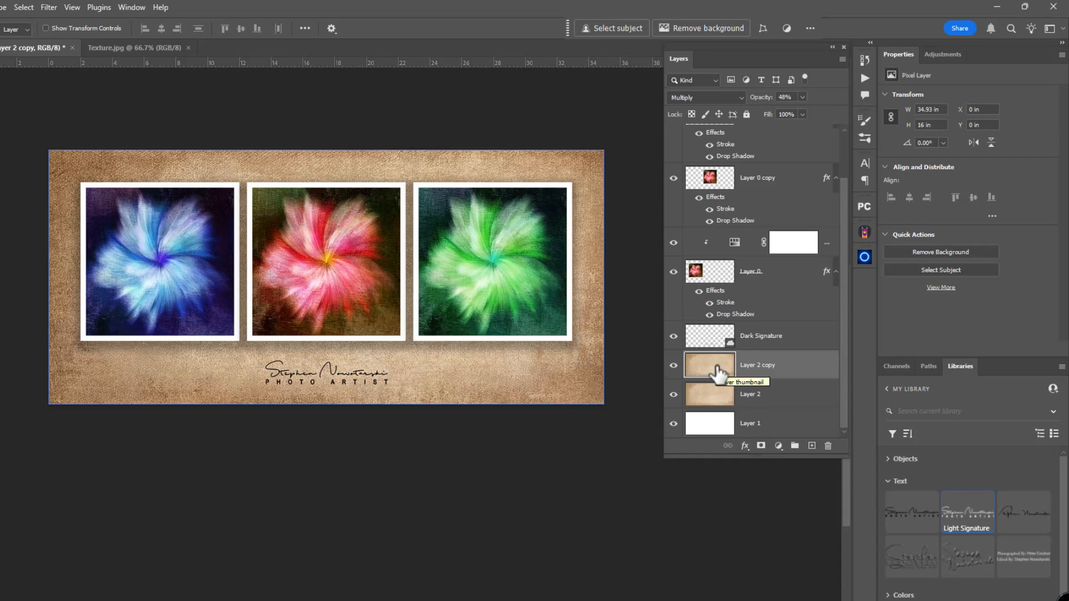
left_click(673, 366)
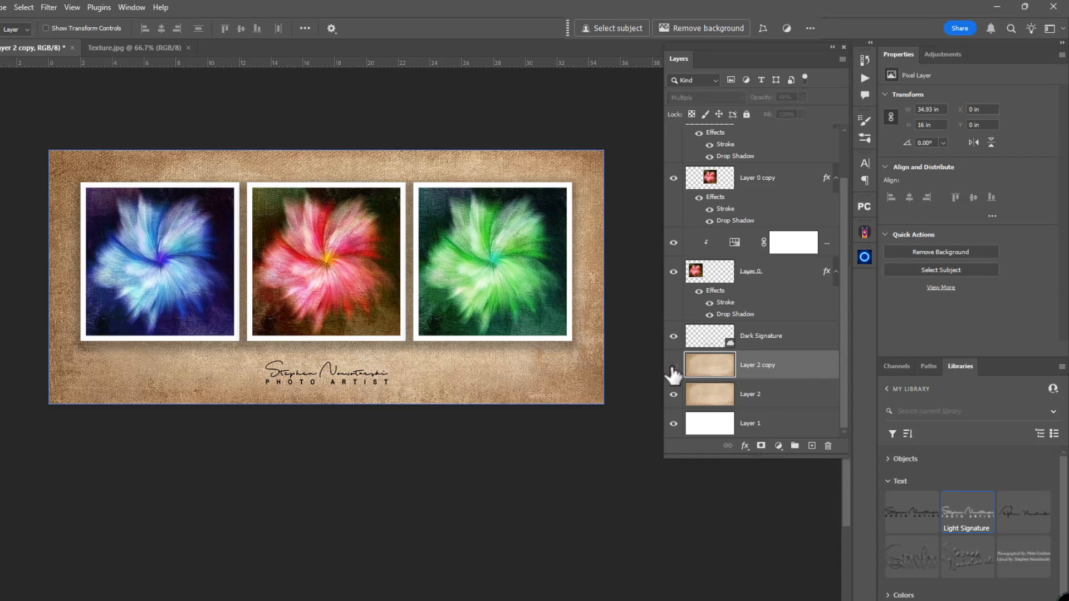
left_click(672, 366)
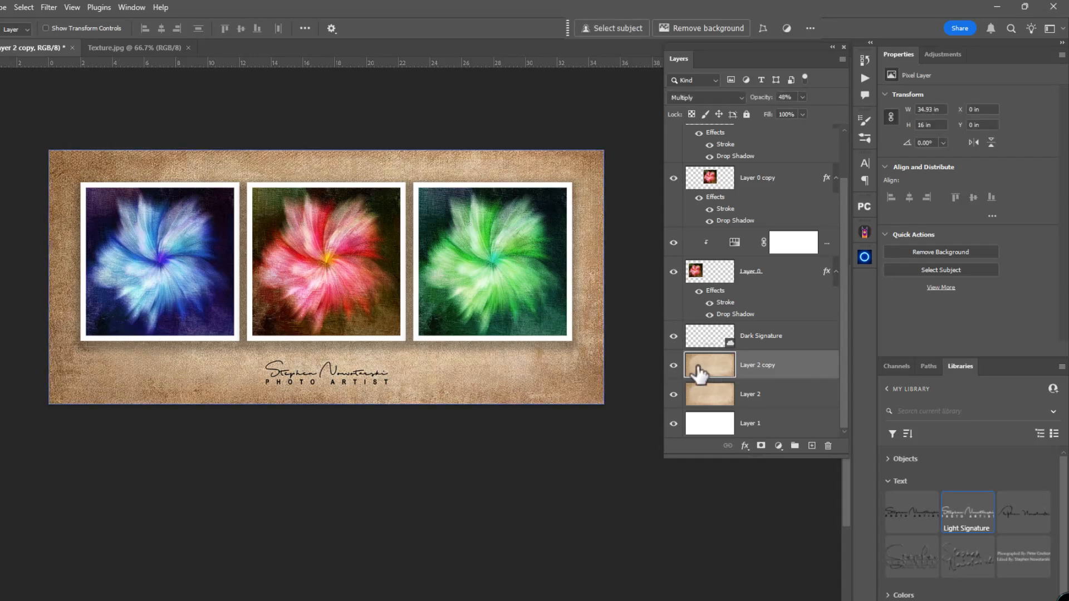
Try a white inside stroke on Layer 2 copy at sizes of 73 px and 43 px, and discard it
left_click(745, 446)
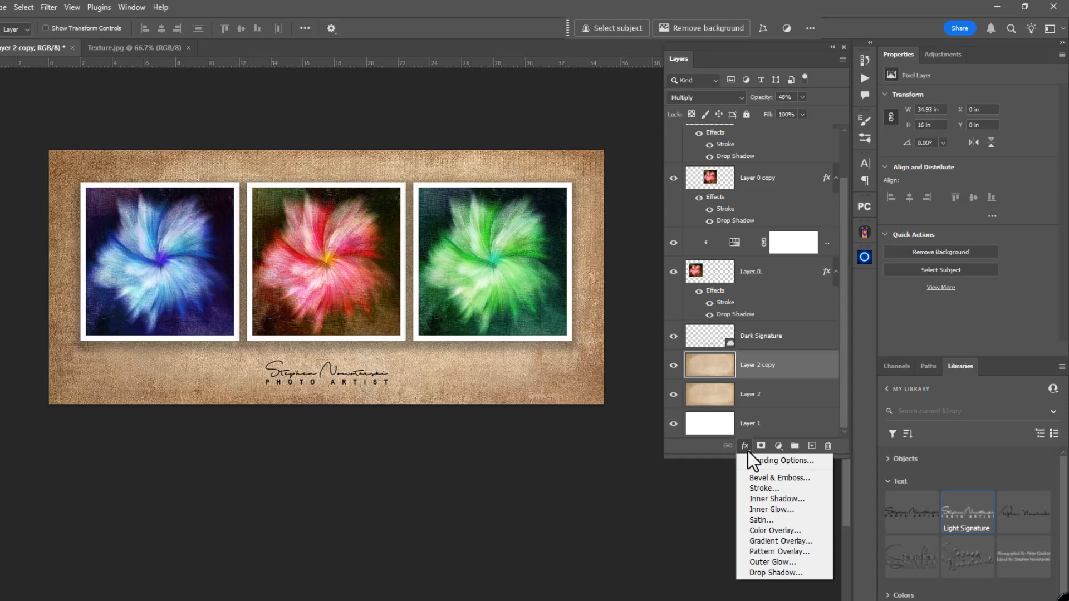
left_click(754, 489)
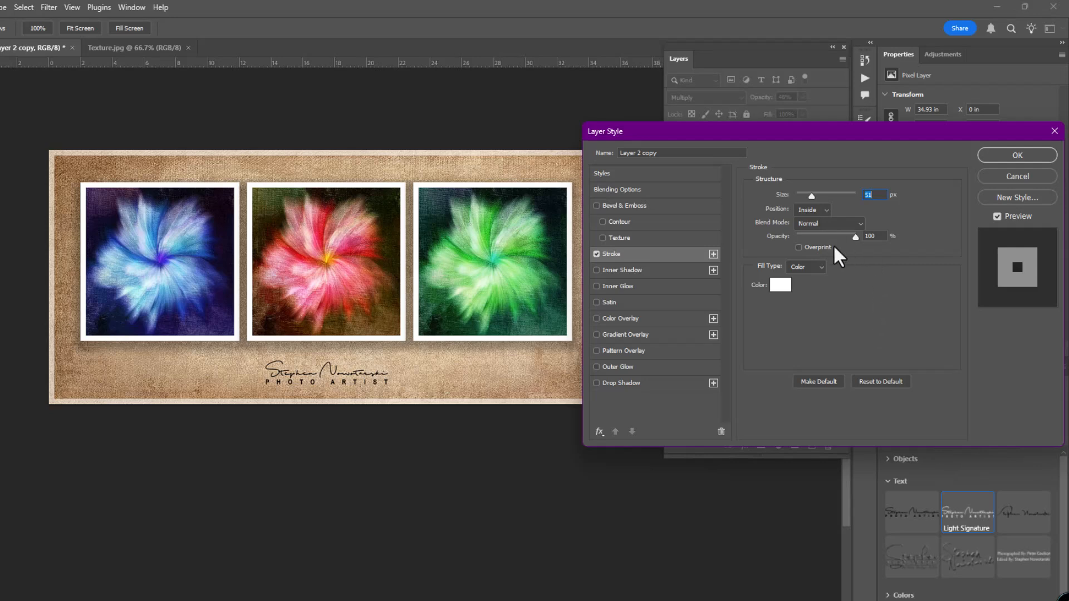
mouse_move(813, 199)
left_mouse_down()
mouse_move(830, 196)
mouse_move(807, 198)
mouse_move(817, 198)
left_mouse_up()
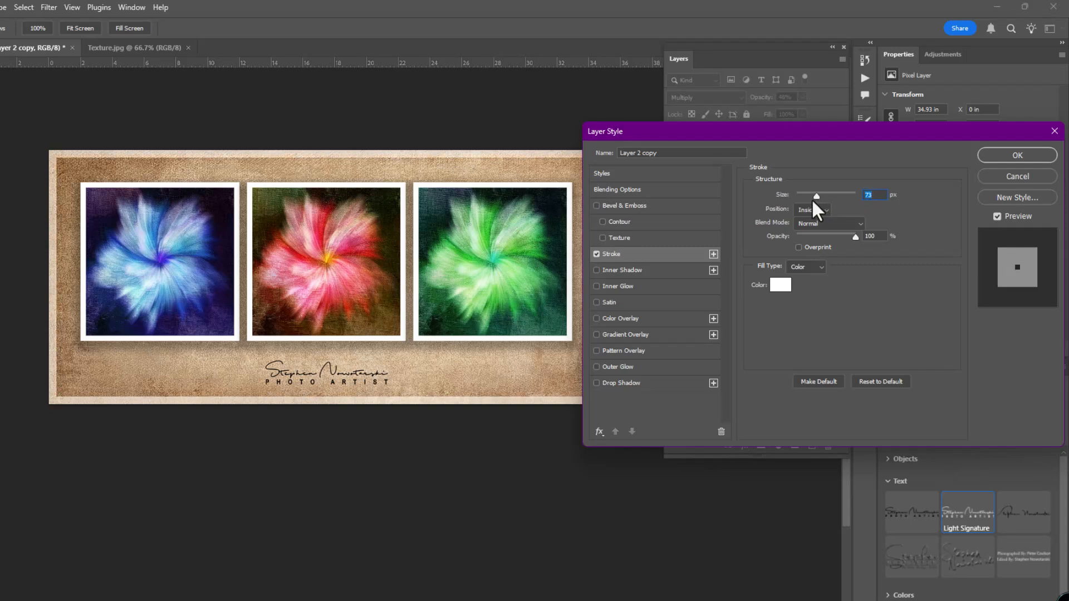
left_click_drag(816, 195, 809, 192)
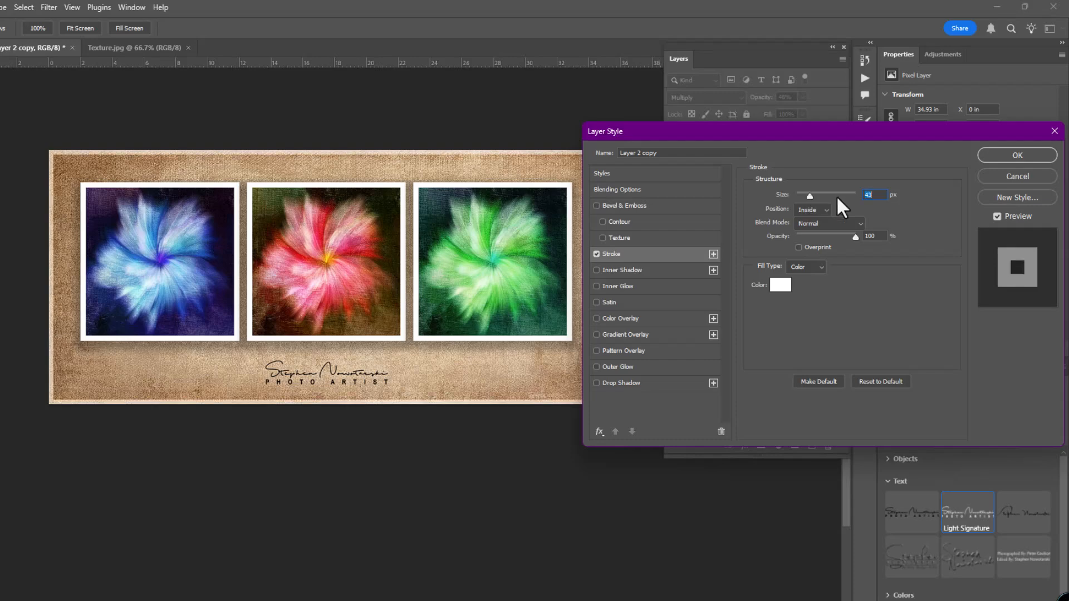
left_click(1000, 179)
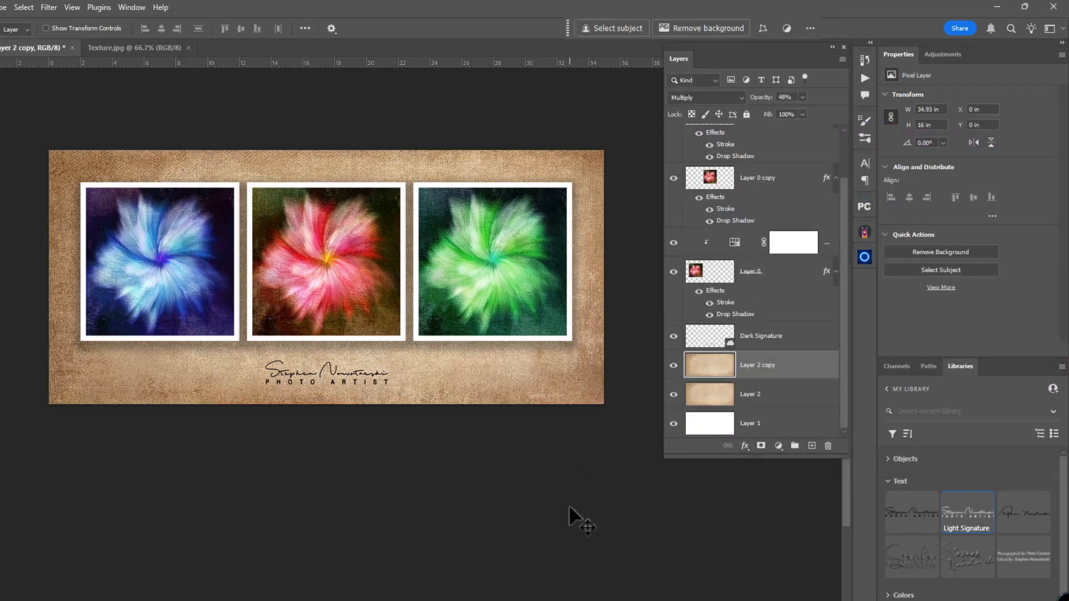